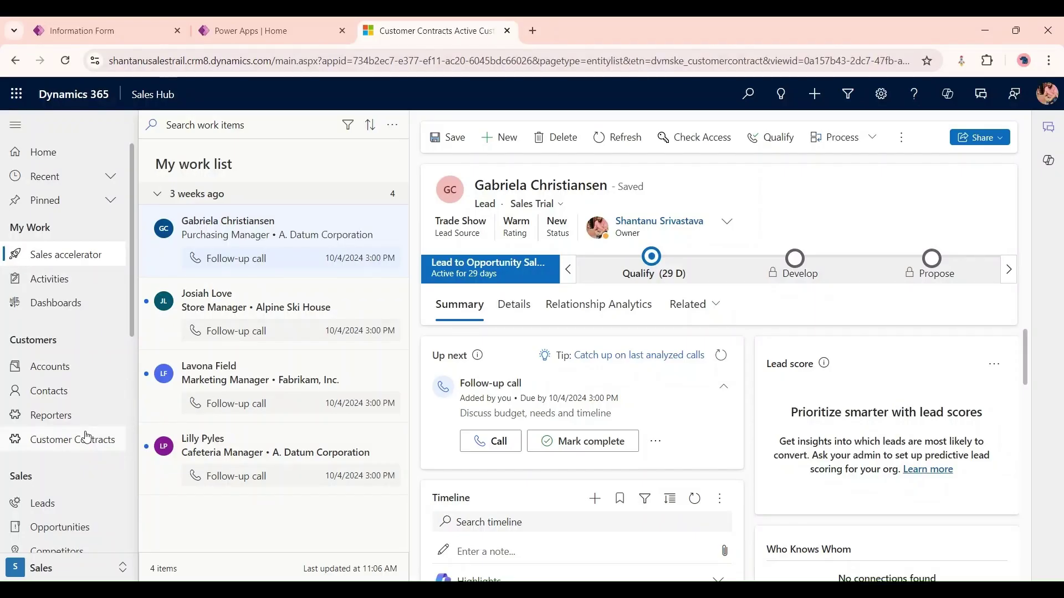
Create a new Customer Contracts record with the contract title "Test" and select an existing contact as the customer.
left_click(87, 439)
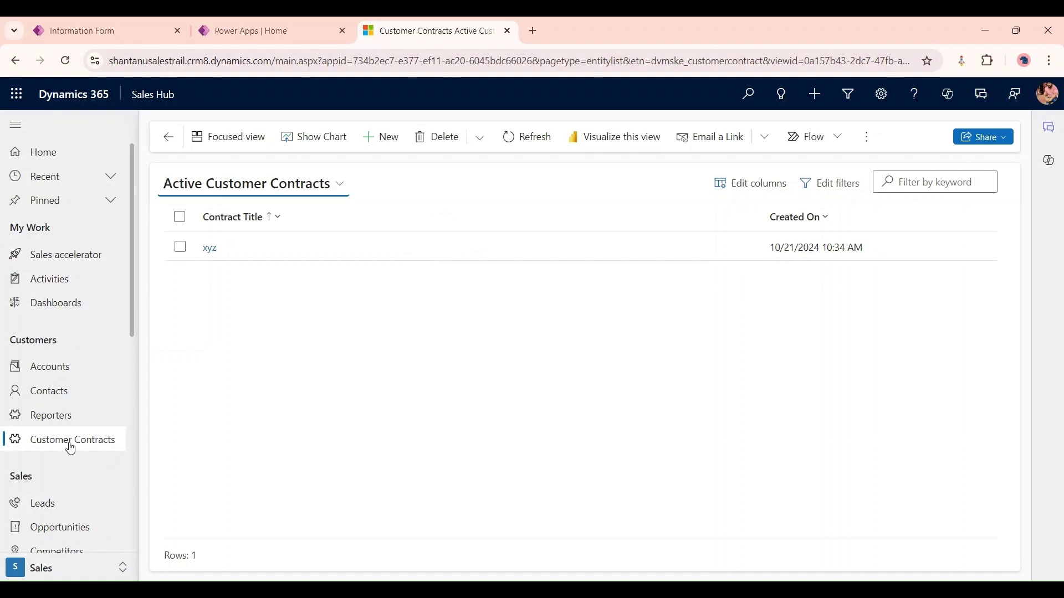
left_click(388, 137)
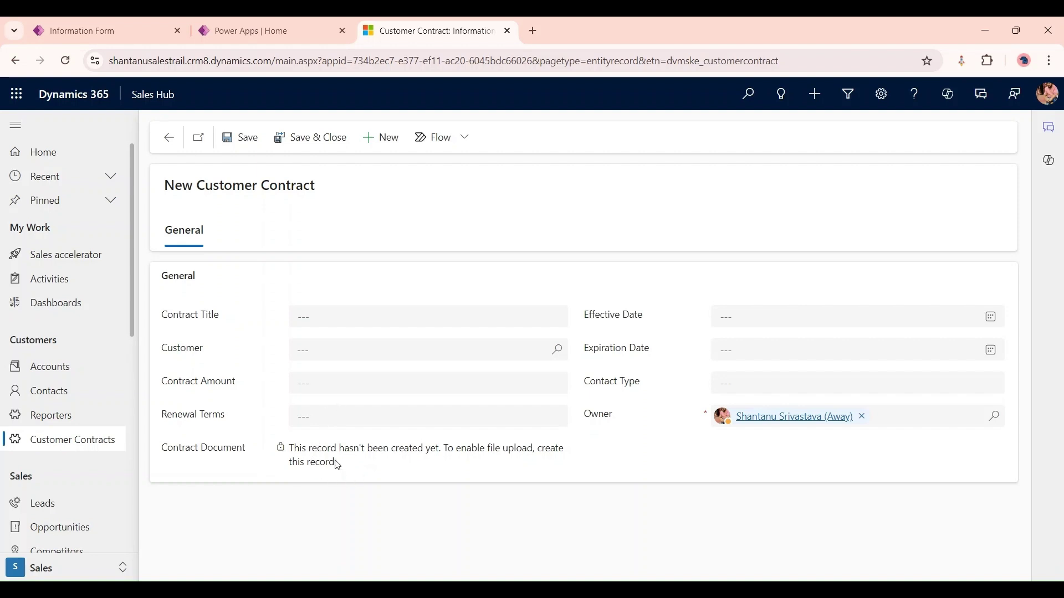
left_click(342, 313)
type("Test")
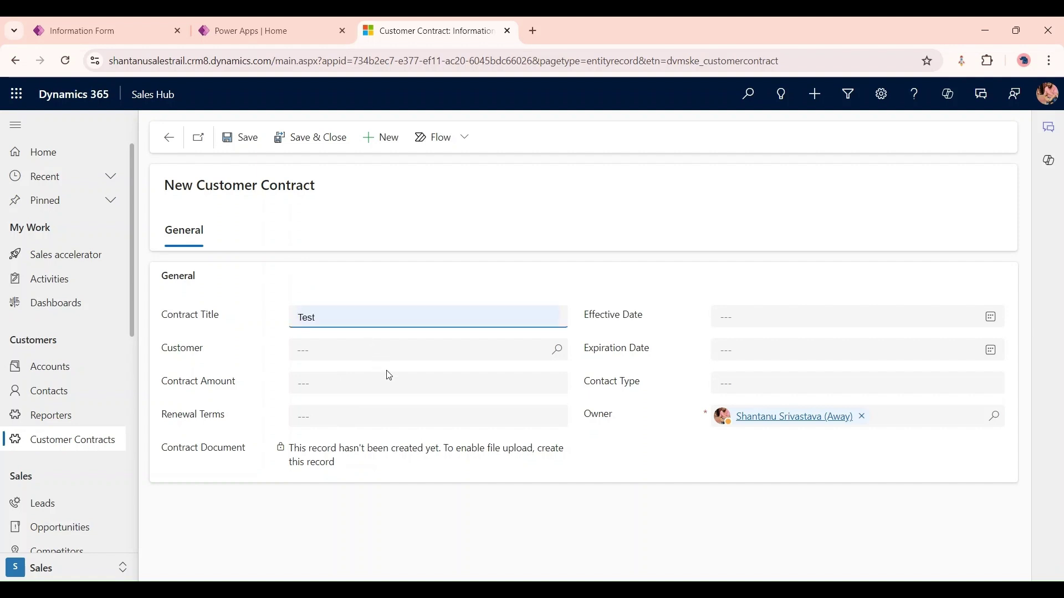
left_click(557, 349)
left_click(347, 269)
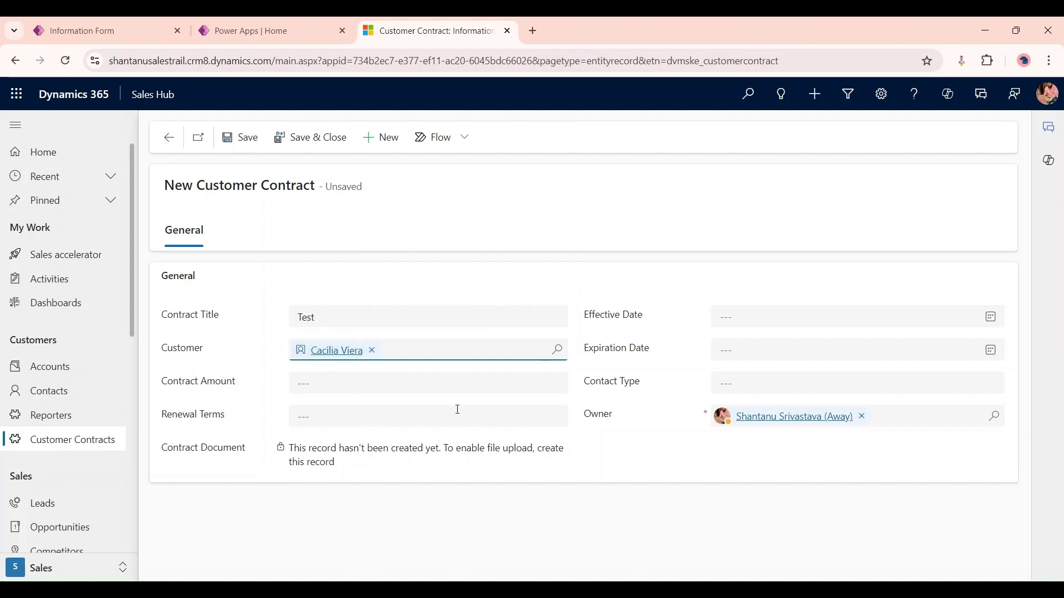
Set the contract amount to 555, the effective date to 10/21/2024 and the contact type to Annually.
left_click(509, 386)
type("555")
left_click(990, 316)
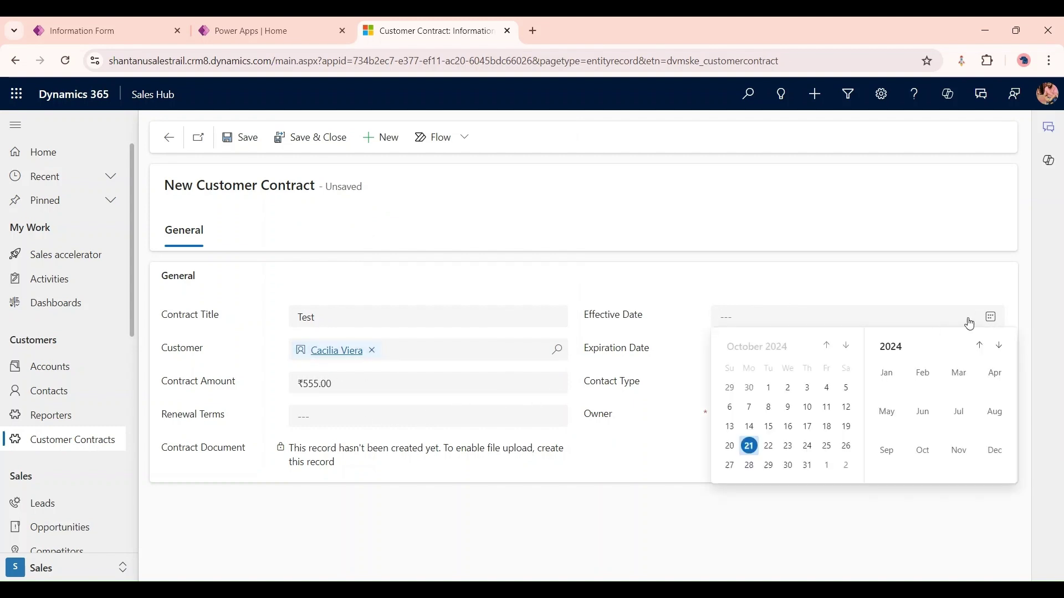
left_click(749, 447)
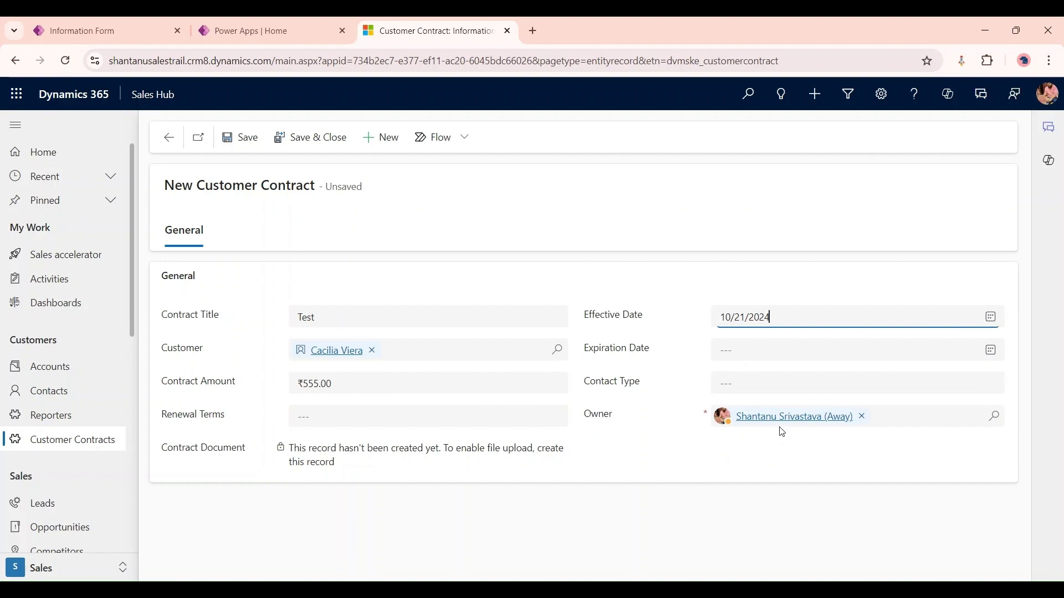
left_click(975, 381)
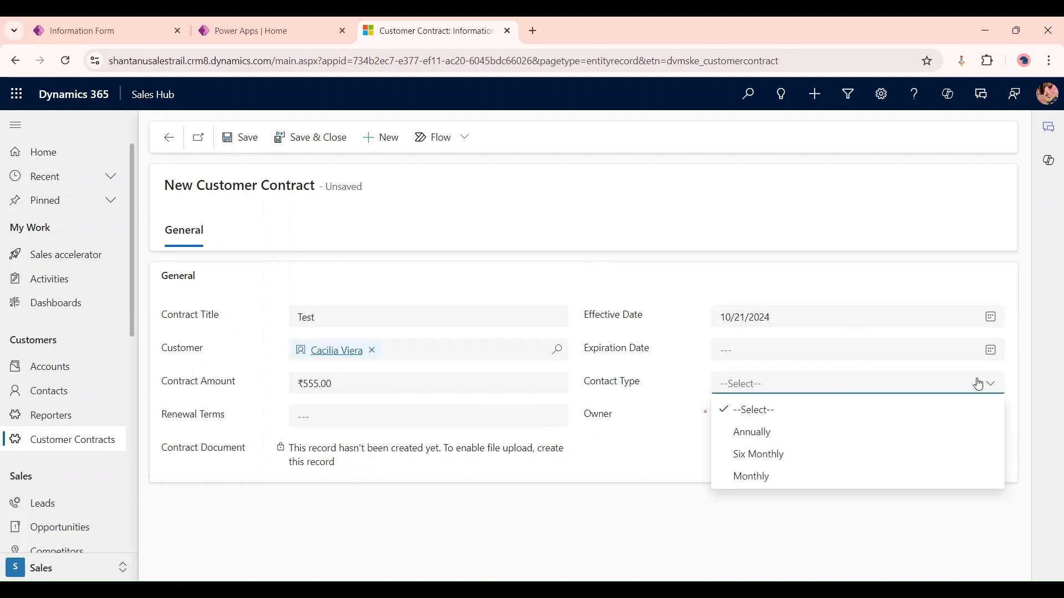
left_click(802, 443)
Save the contract record and choose a file for its Contract Document.
left_click(237, 139)
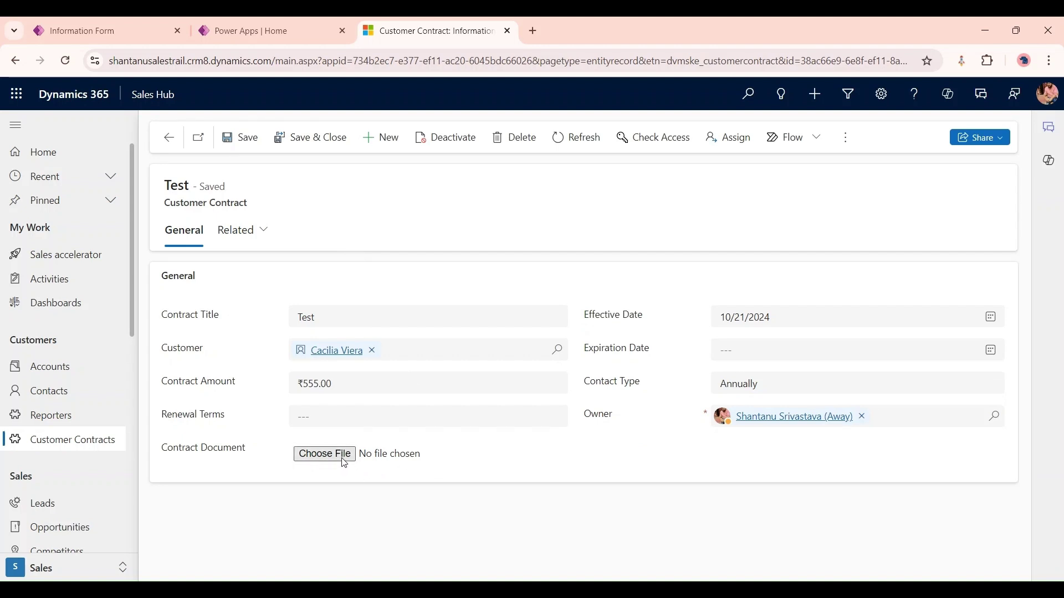
left_click(326, 454)
double_click(416, 383)
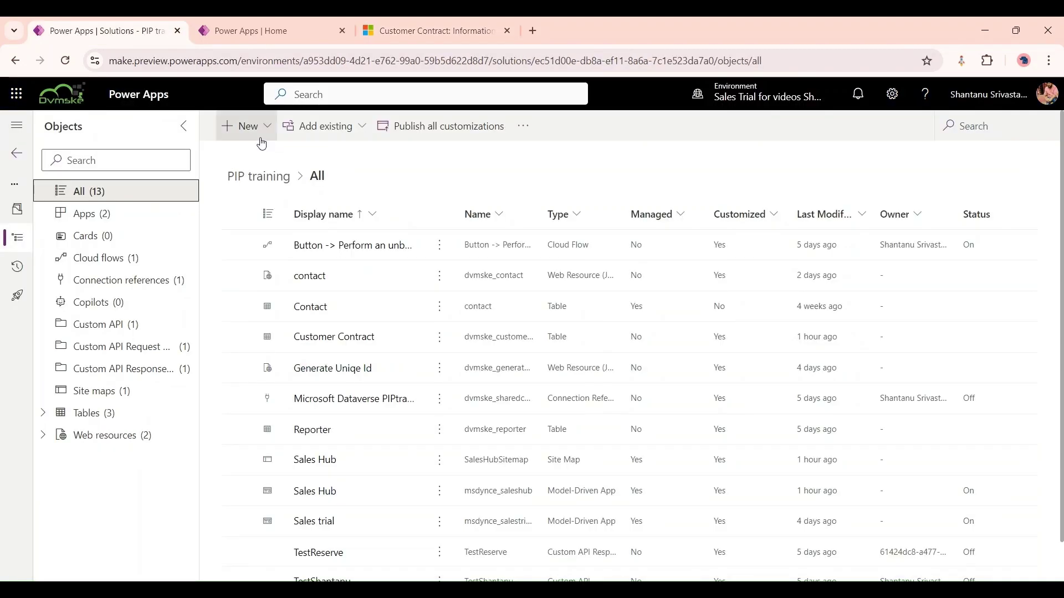
In the PIP training solution, create an automated cloud flow "Send mail with attached file" with the Dataverse trigger "When a row is added, modified or deleted".
left_click(260, 132)
mouse_move(277, 184)
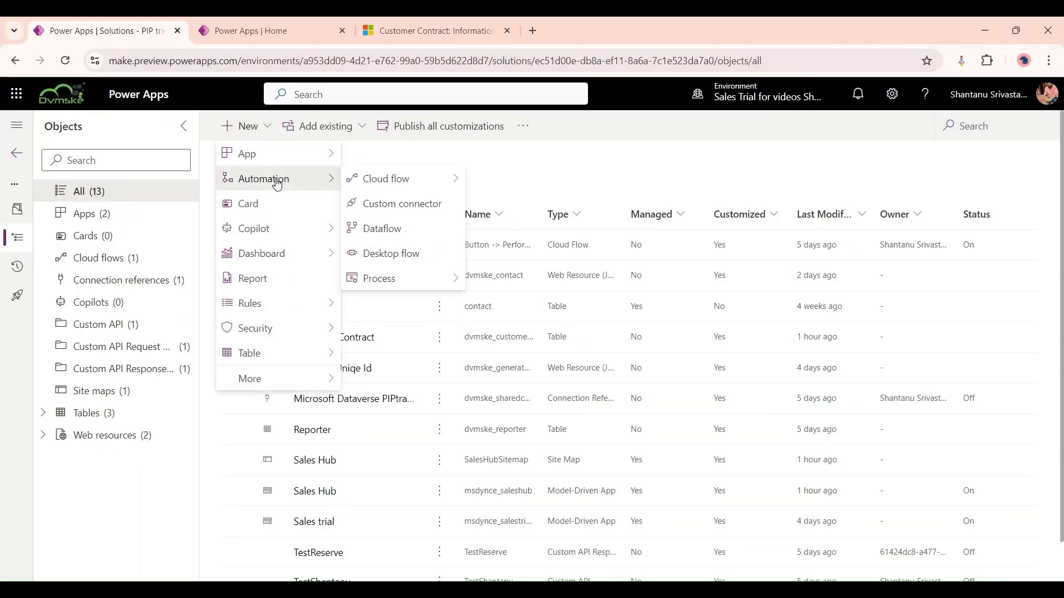
mouse_move(390, 186)
left_click(509, 179)
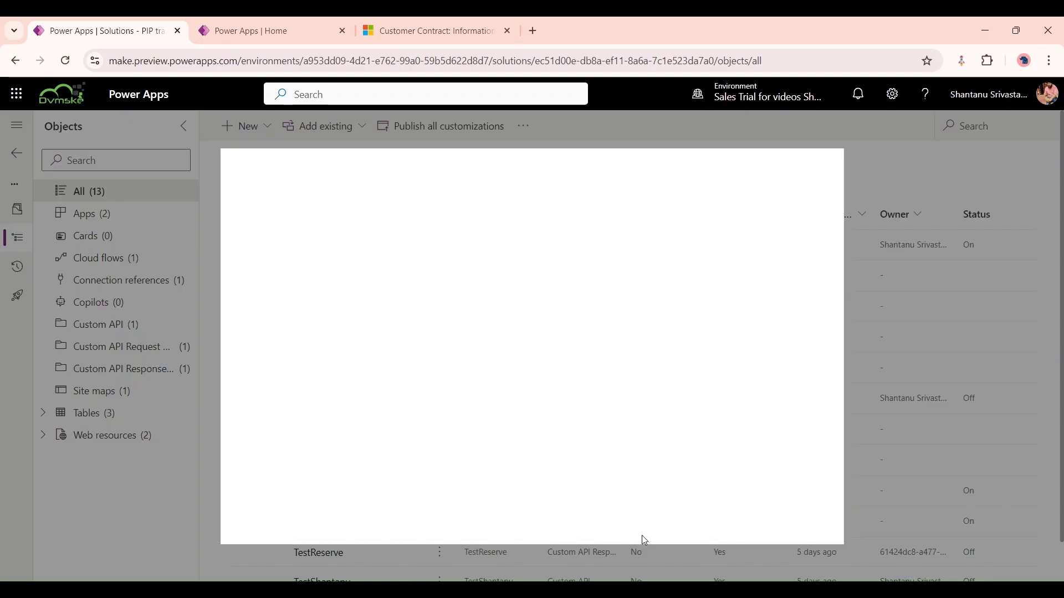
left_click(595, 221)
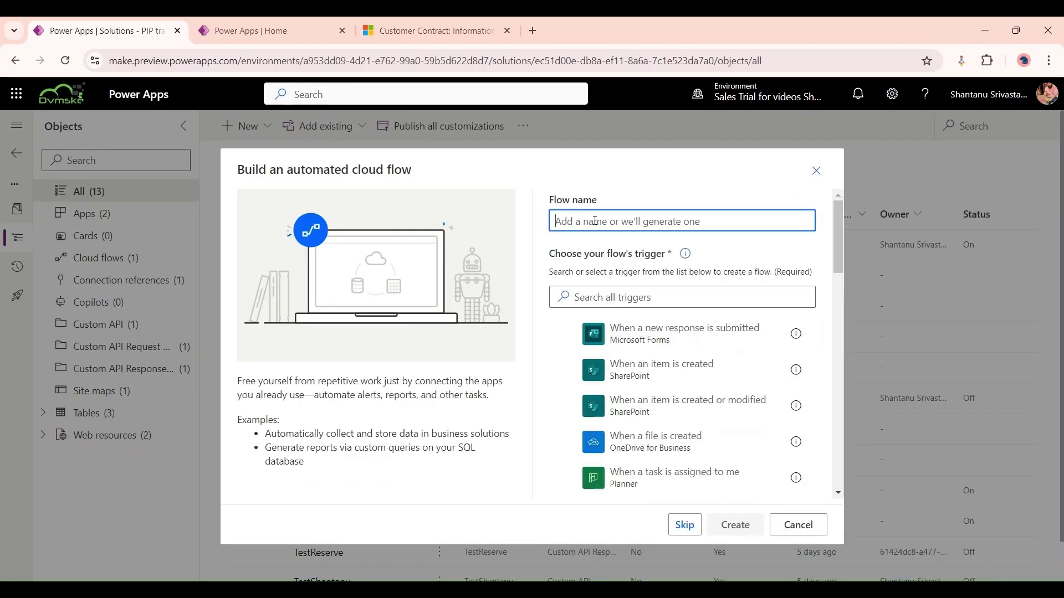
type("Se")
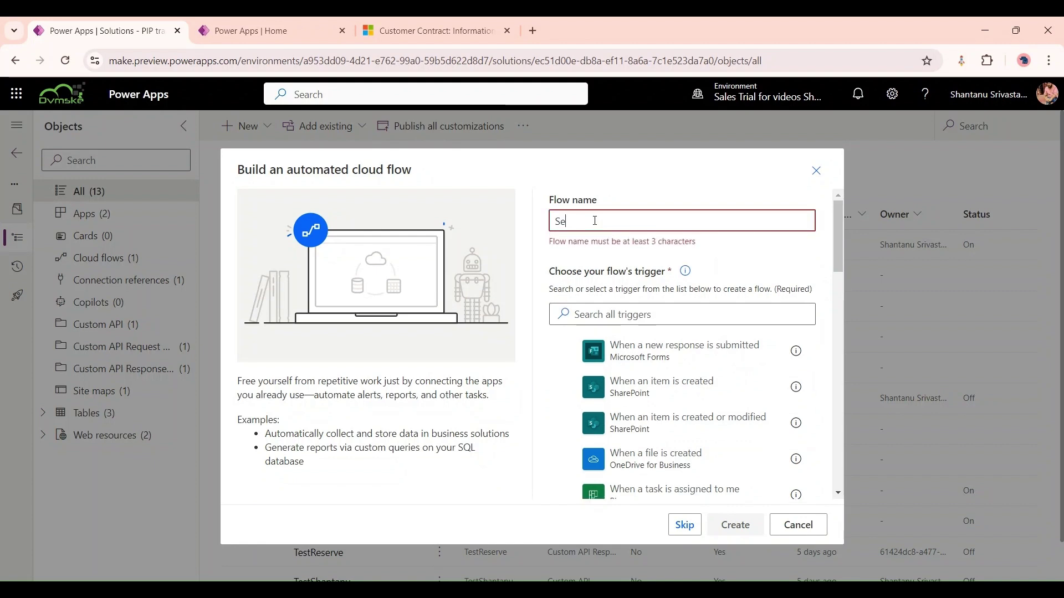
type("nd mail with attach")
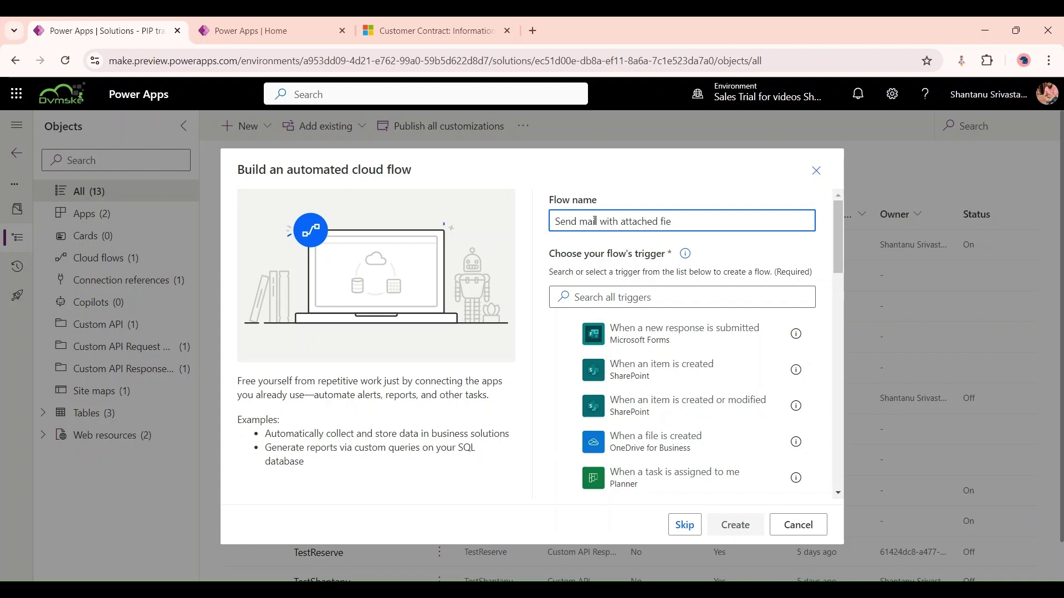
type("ed file")
left_click(619, 299)
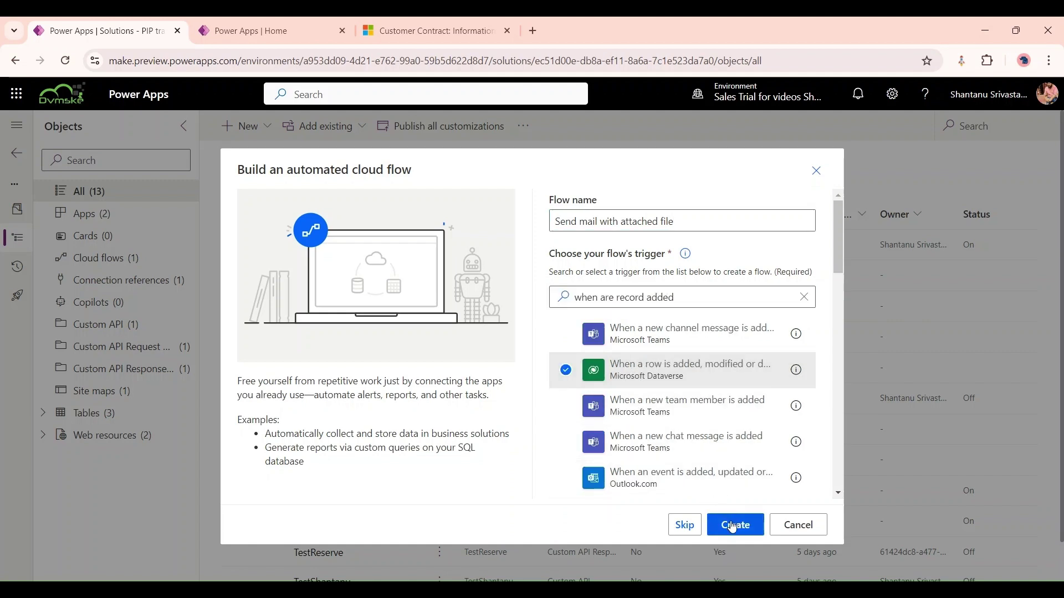
left_click(732, 527)
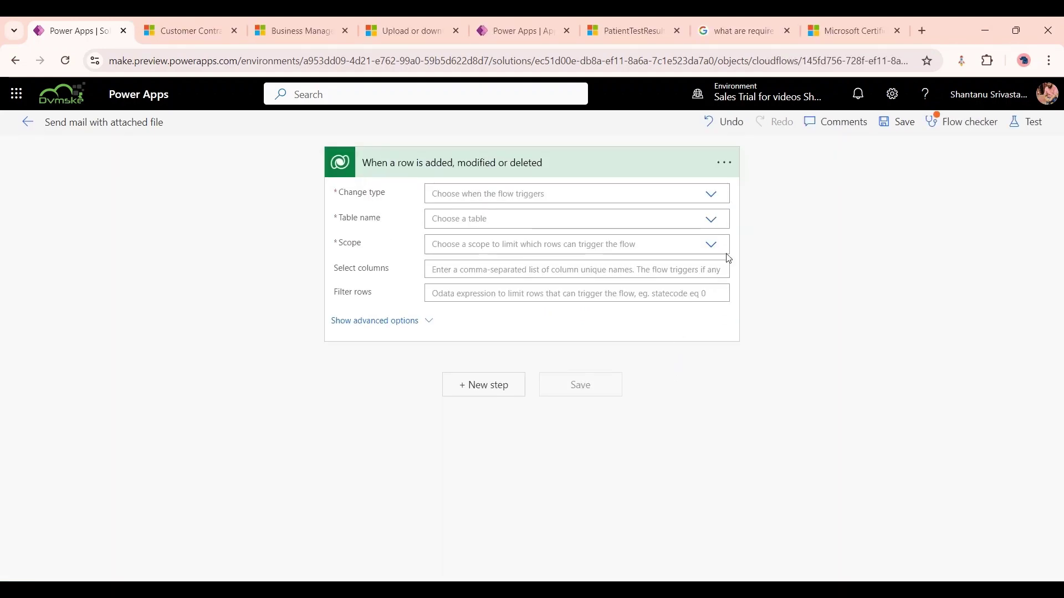
Configure the trigger with change type Added, table Customer Contracts and scope Organization.
left_click(710, 194)
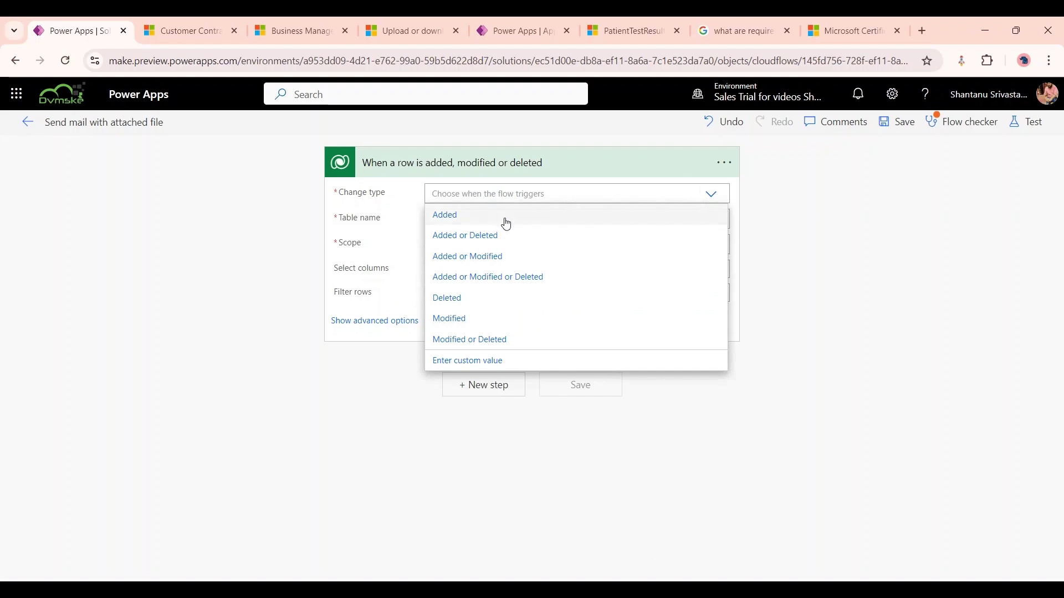
left_click(506, 224)
left_click(710, 220)
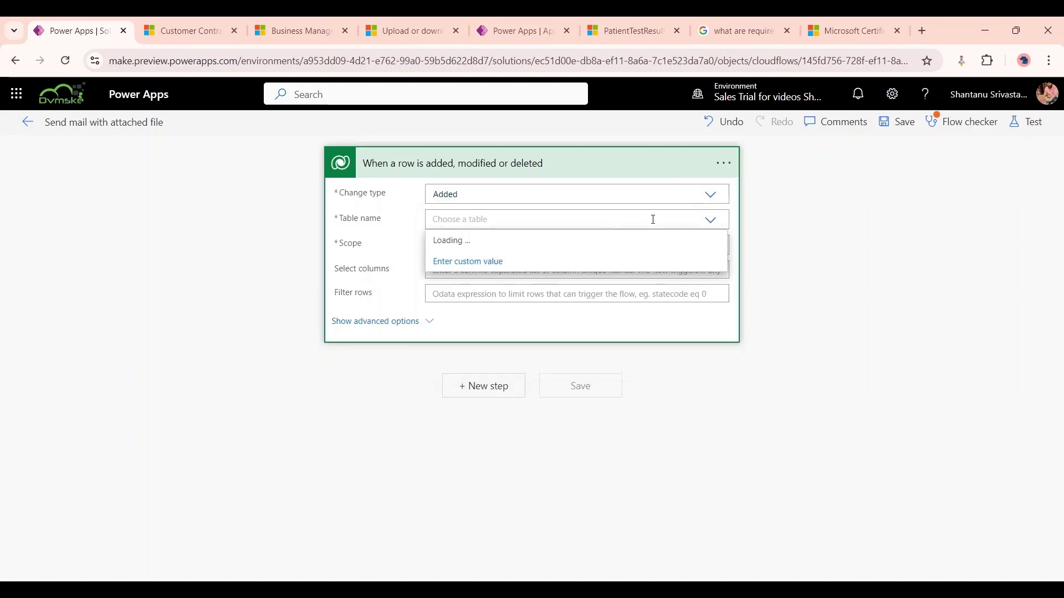
type("customer")
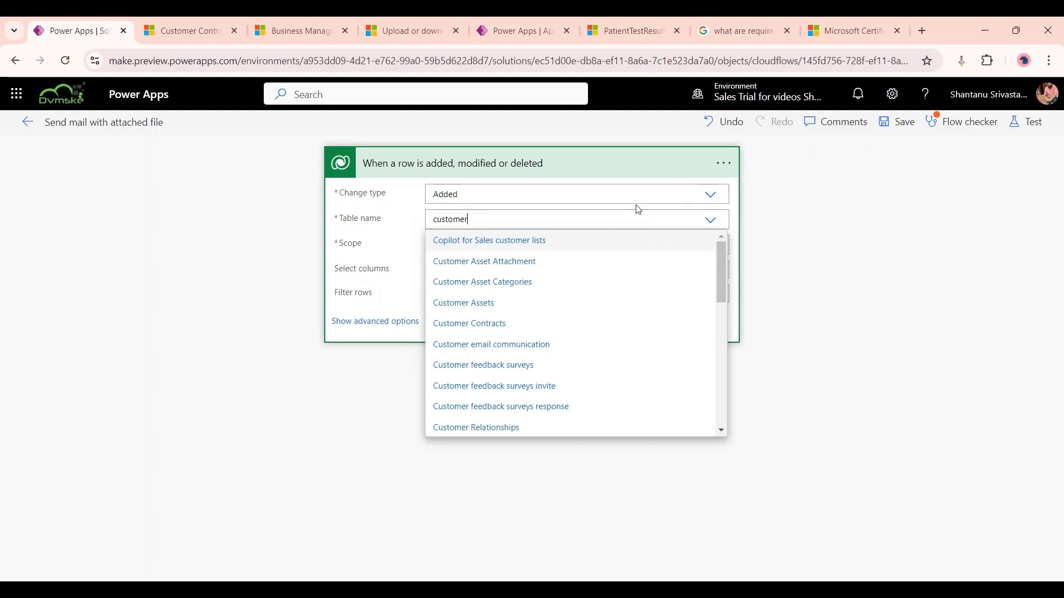
left_click(527, 324)
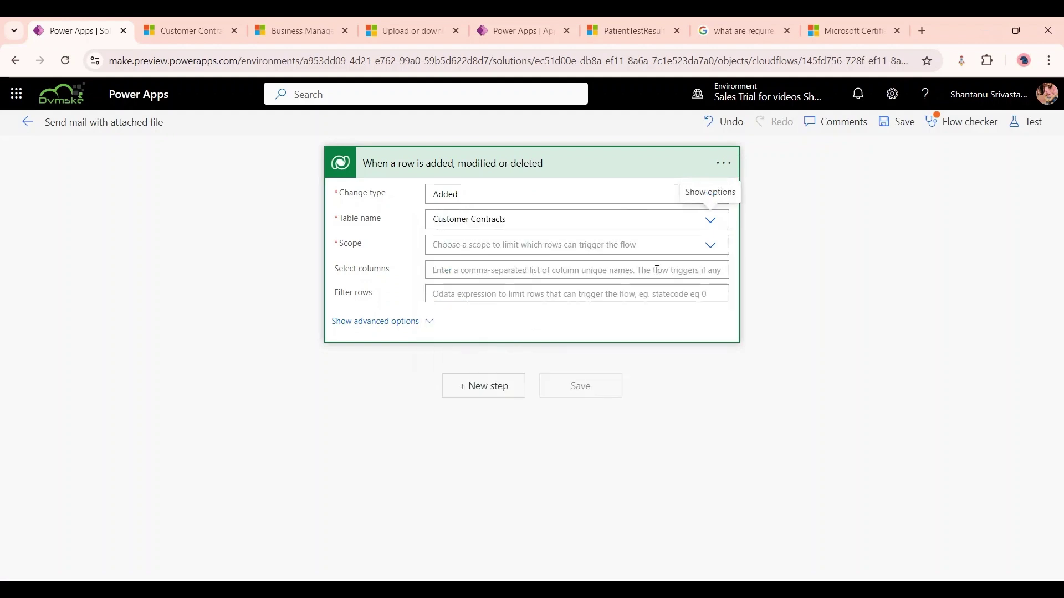
left_click(715, 248)
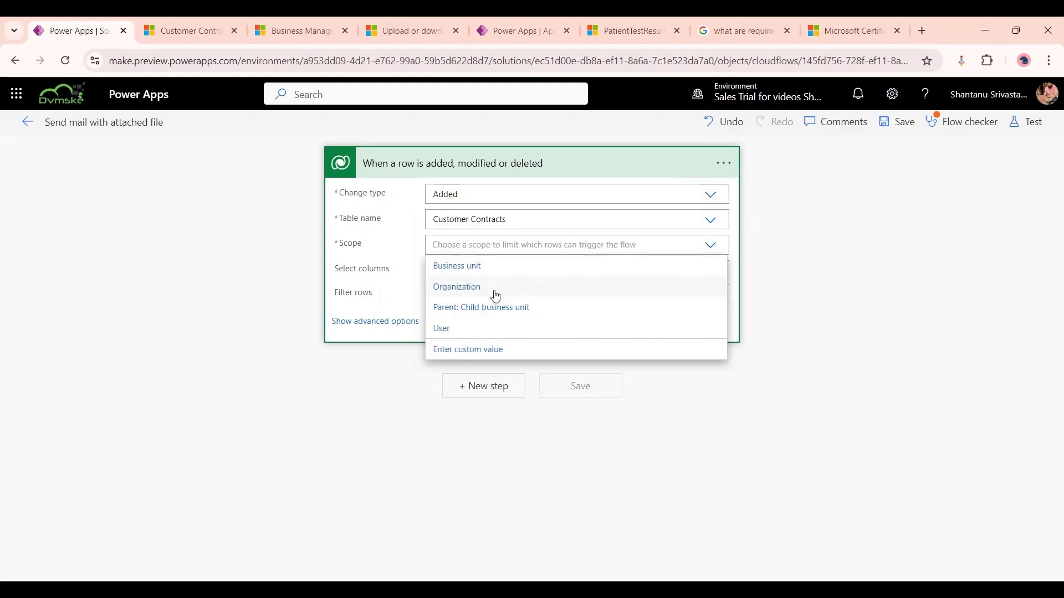
left_click(496, 298)
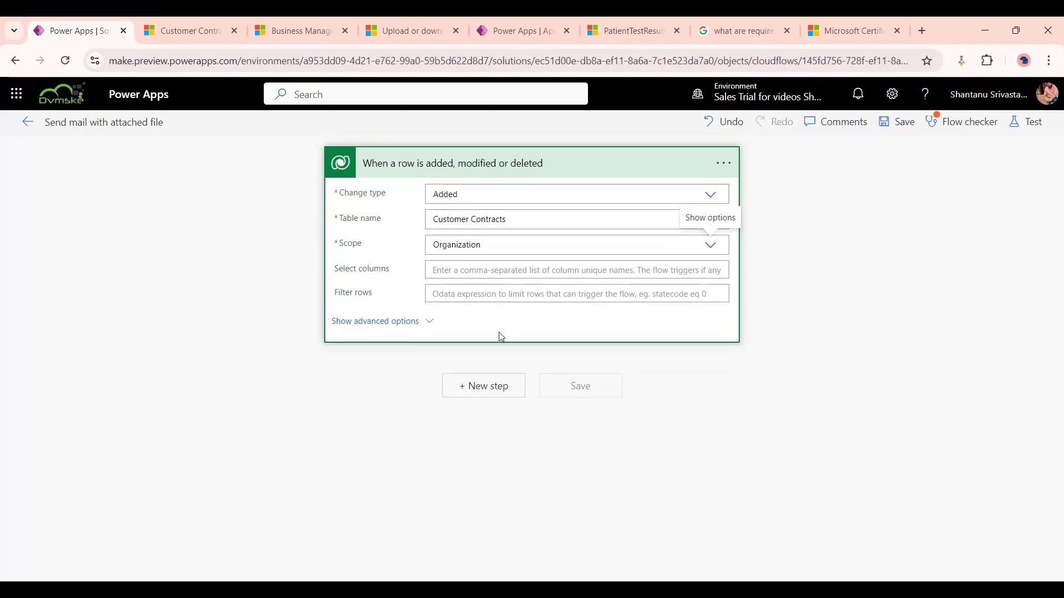
Add an Initialize variable action after the trigger.
left_click(488, 220)
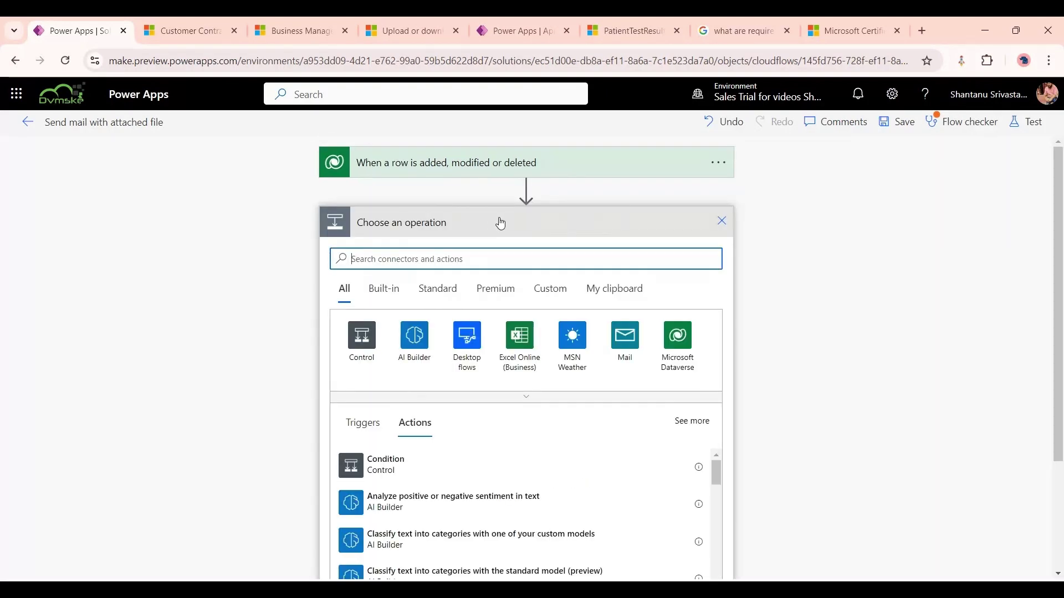
left_click(742, 269)
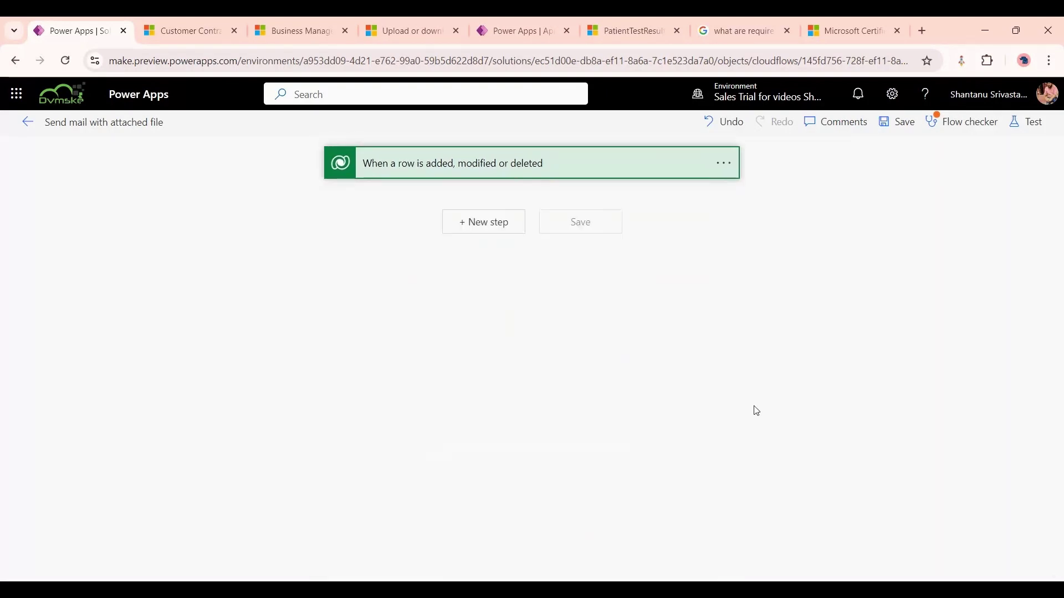
left_click(485, 221)
type("i")
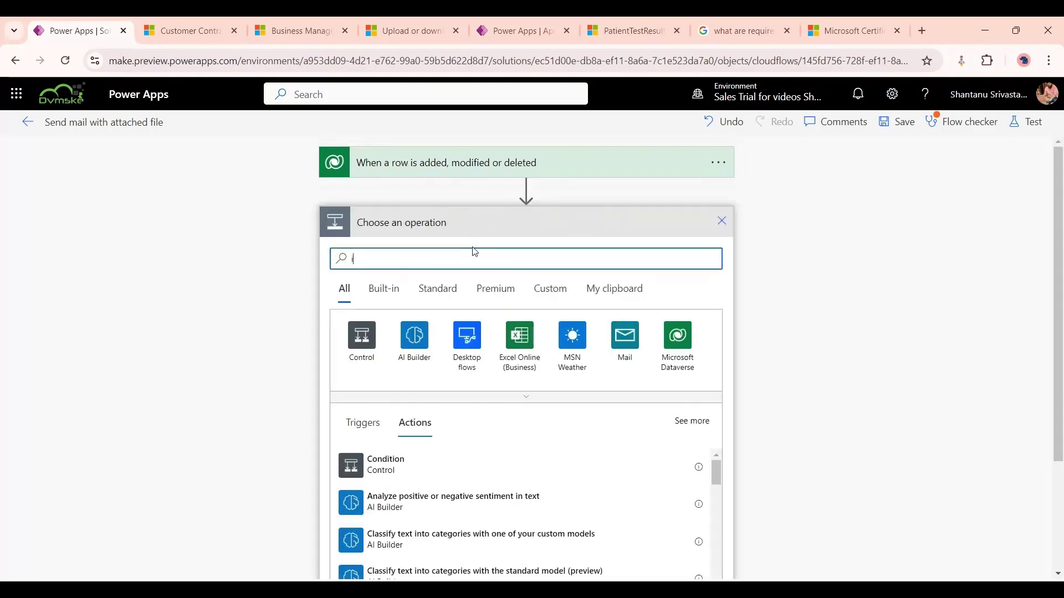
type("niti")
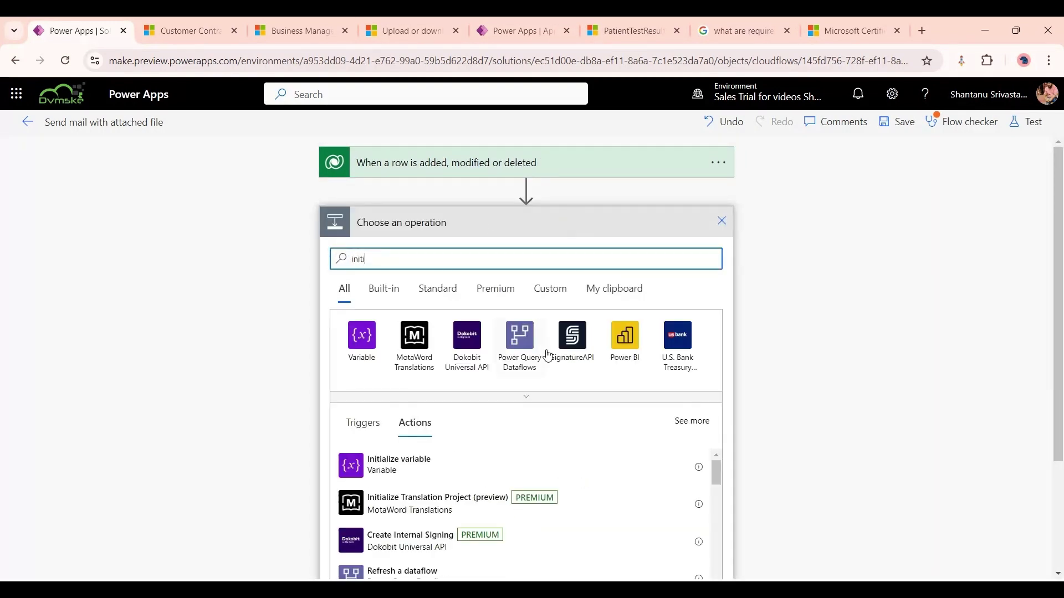
left_click(398, 464)
Name the variable FileAvailable and give it the initial value False.
left_click(468, 252)
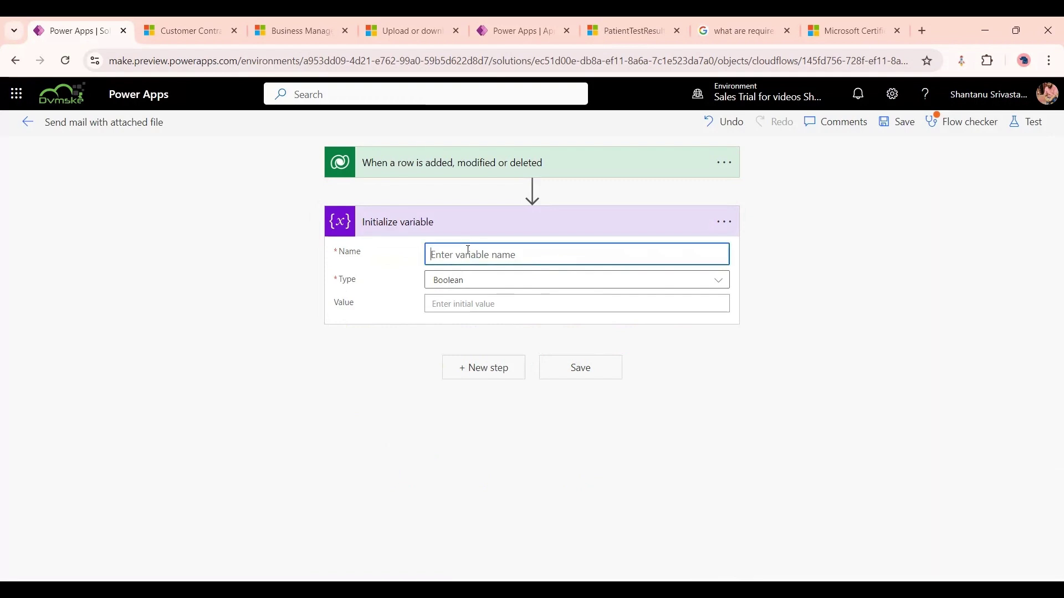
type("FileAvailabole")
key("BackSpace")
key("BackSpace")
left_click(475, 305)
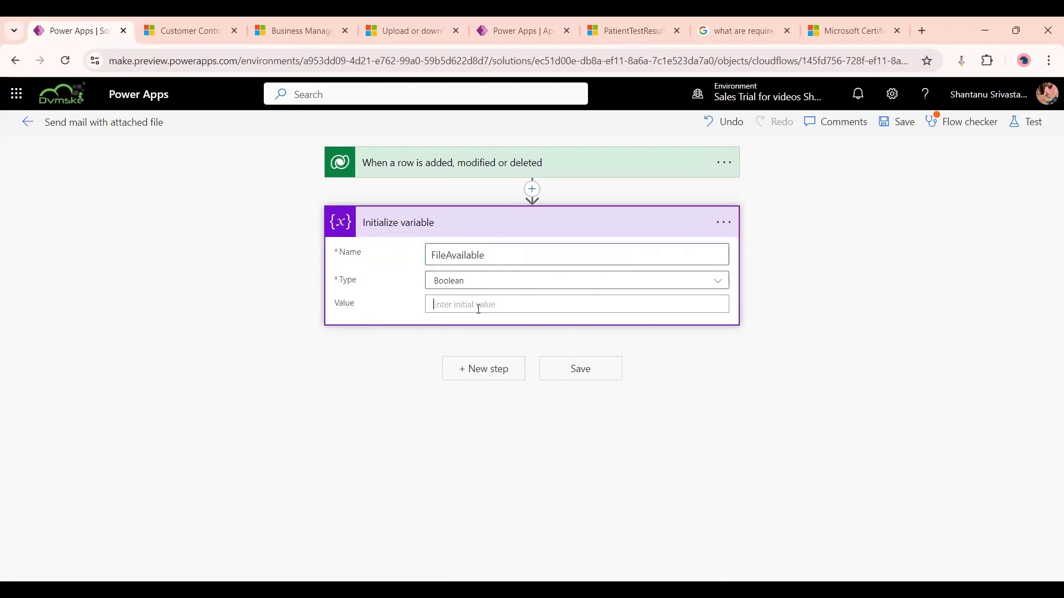
type("False")
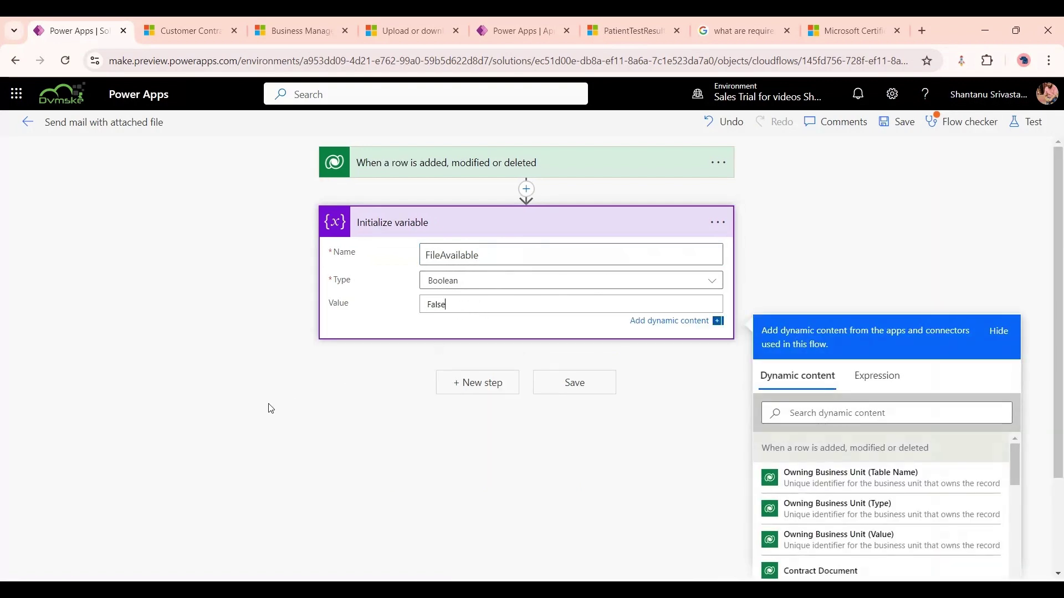
left_click(271, 408)
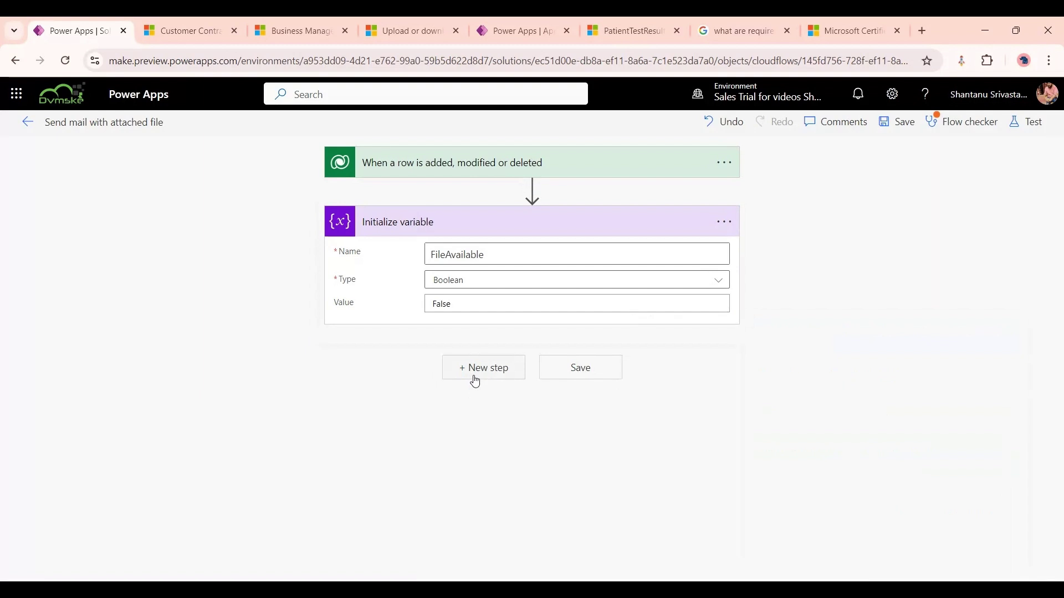
Add a Do until loop after the Initialize variable action.
left_click(475, 376)
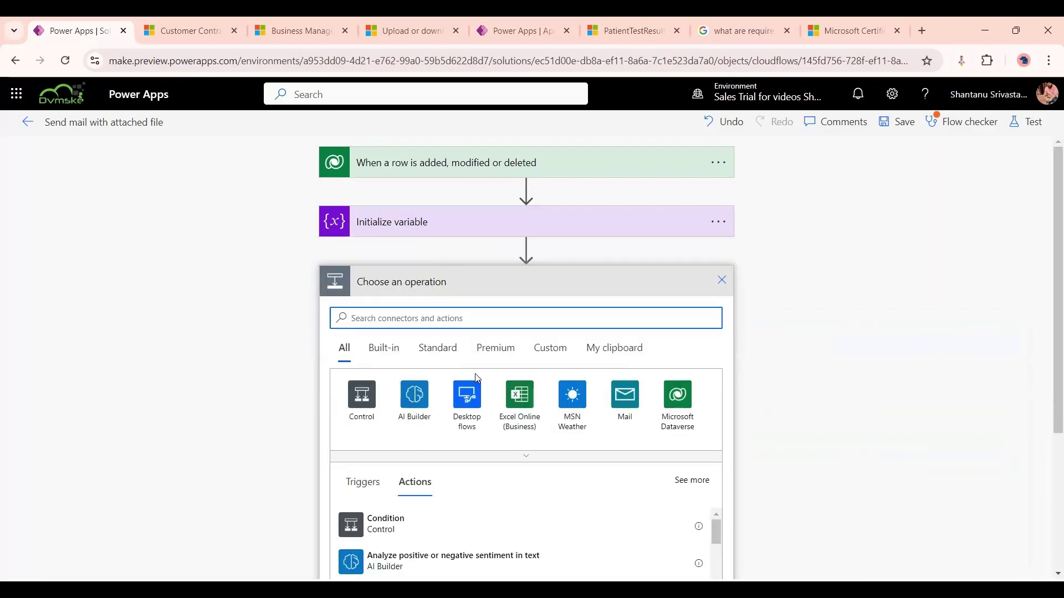
left_click(368, 402)
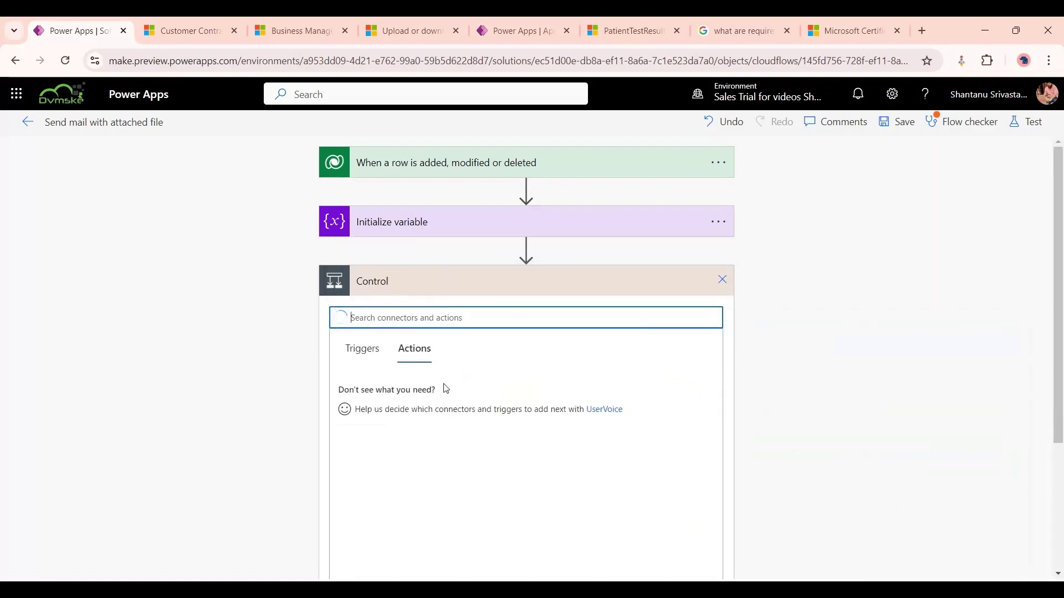
left_click(435, 475)
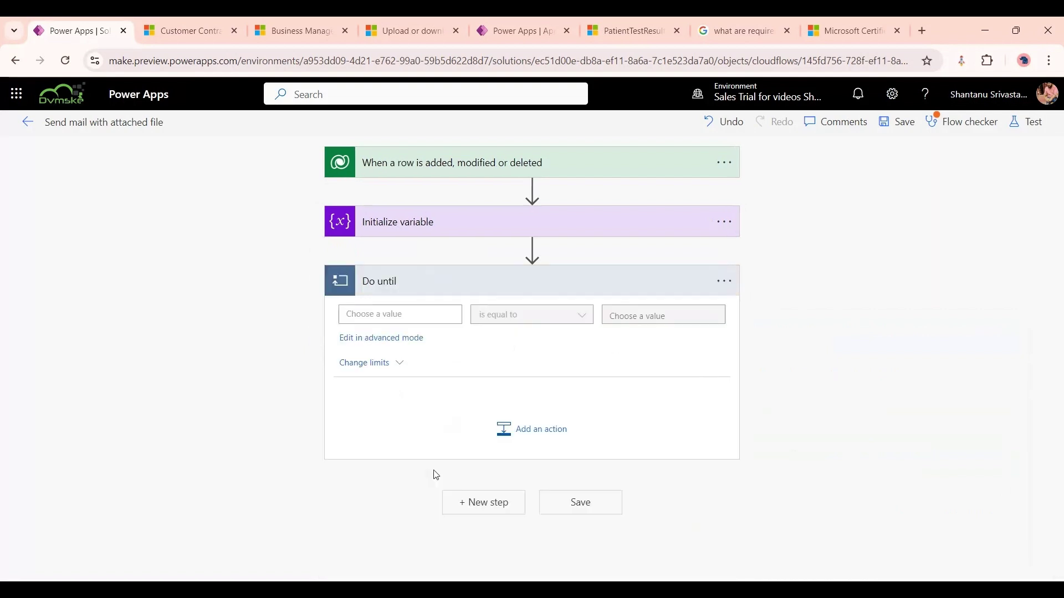
Set the Do until condition to the FileAvailable variable is equal to the expression true.
left_click(397, 314)
left_click(561, 480)
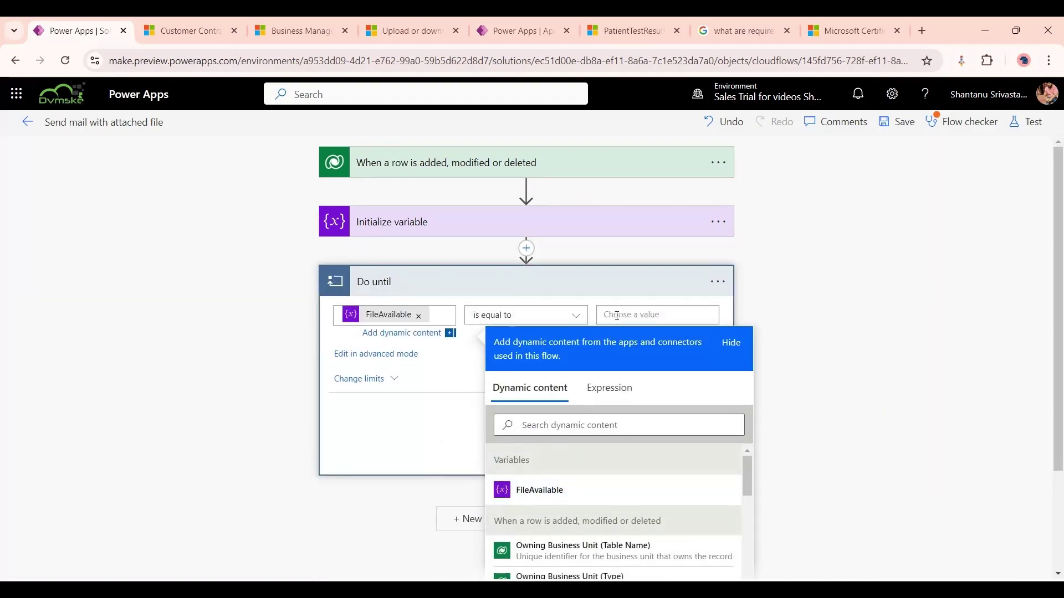
left_click(660, 314)
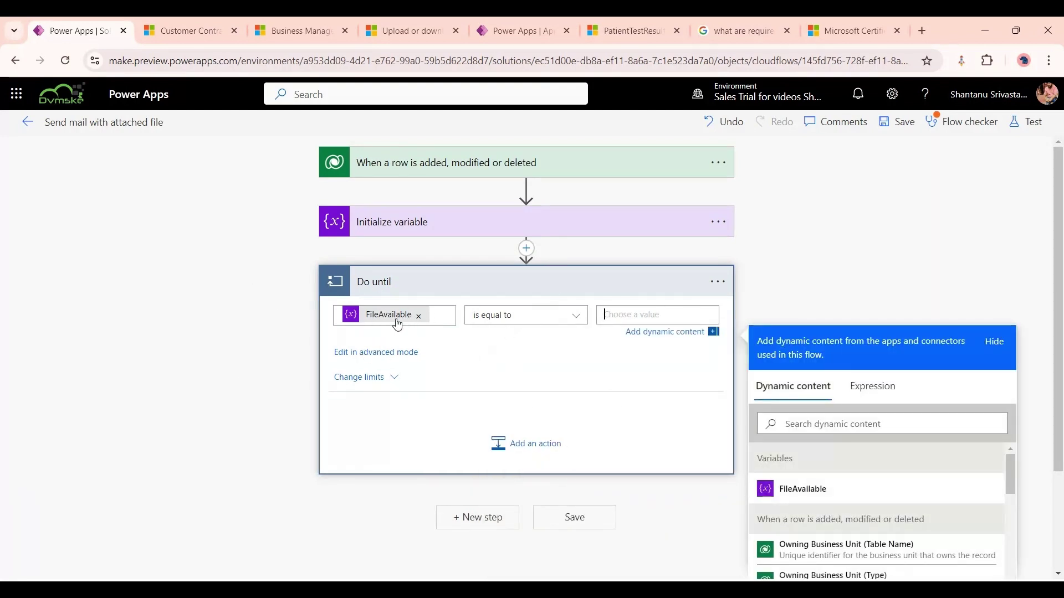
left_click(853, 397)
type("true")
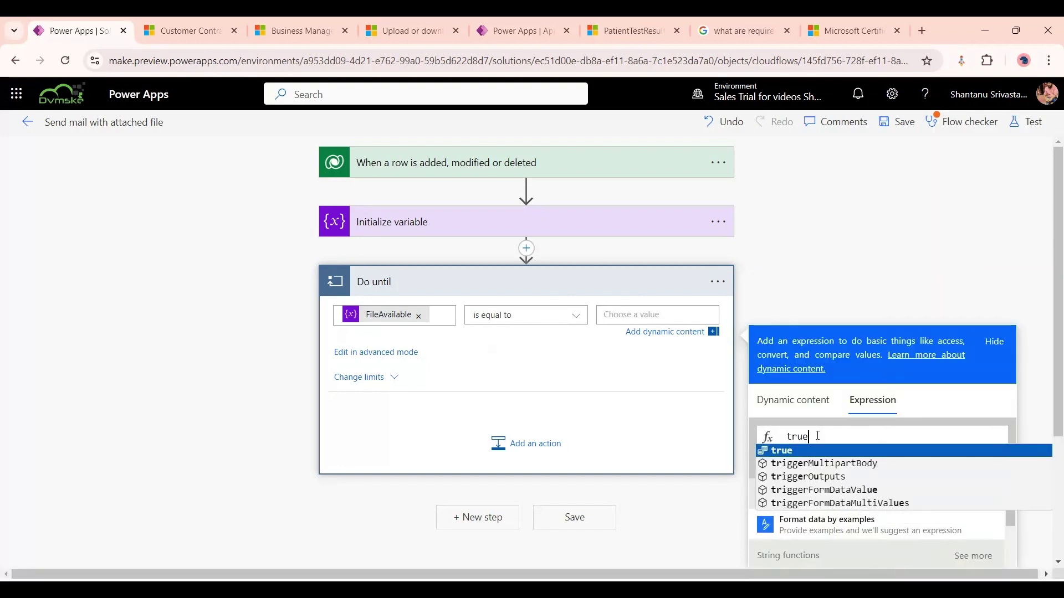
left_click(785, 469)
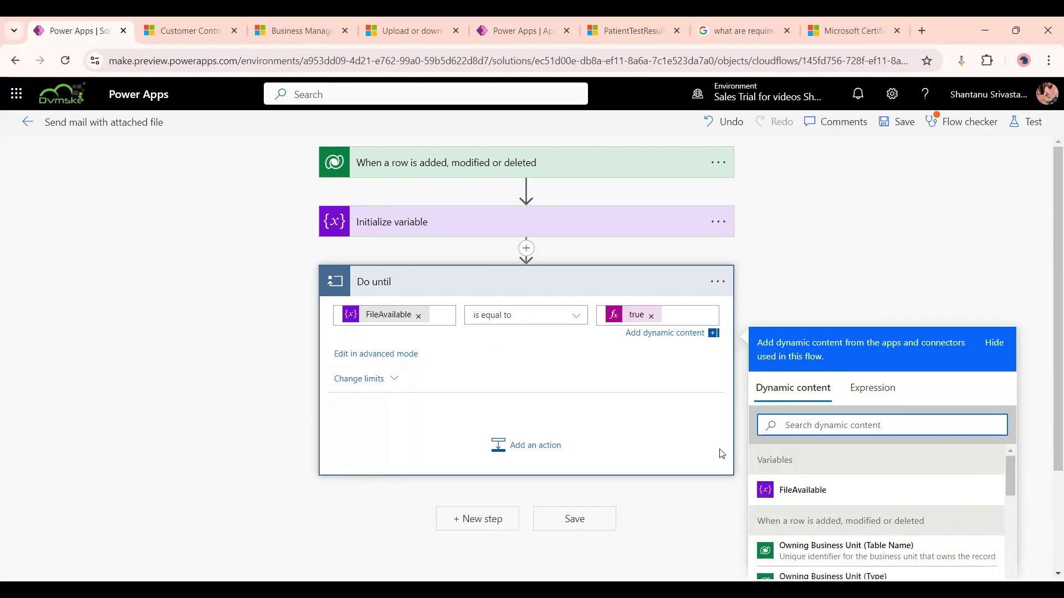
Add a Schedule Delay action inside the Do until loop with a count of 1 and the unit Minute.
left_click(522, 453)
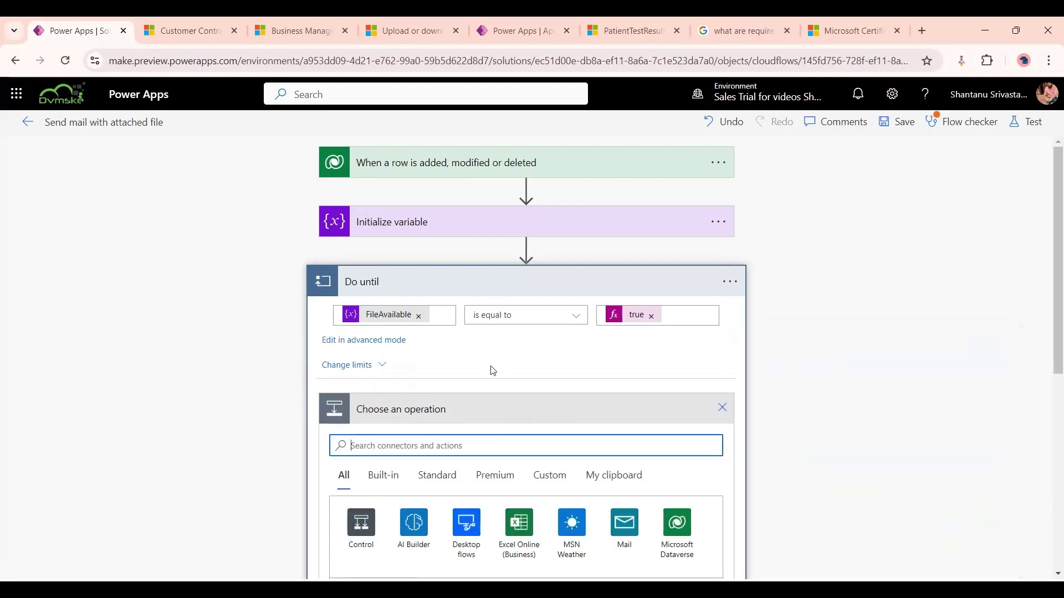
type("delay")
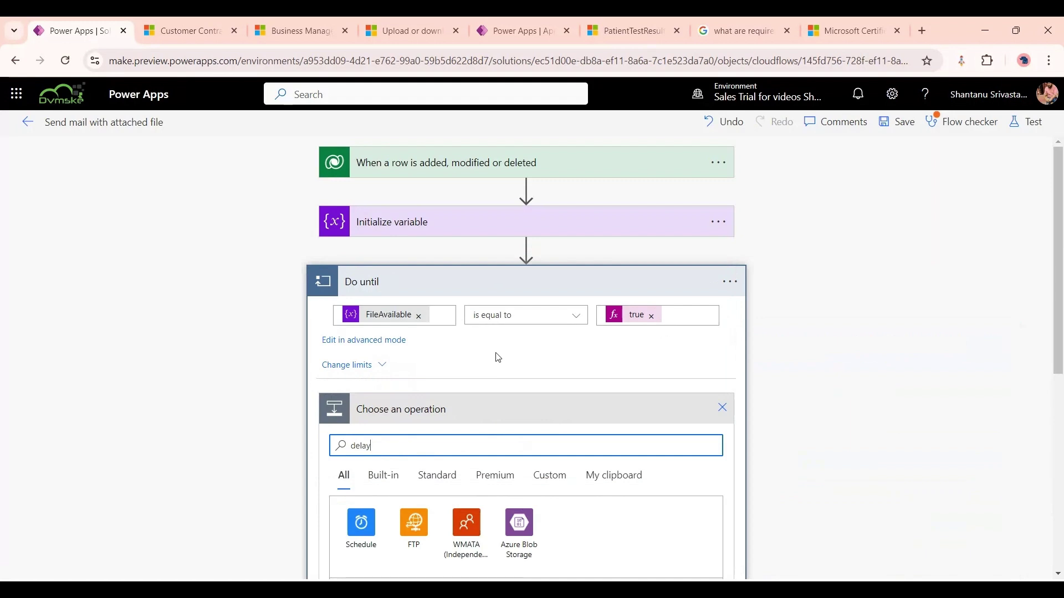
left_click(361, 522)
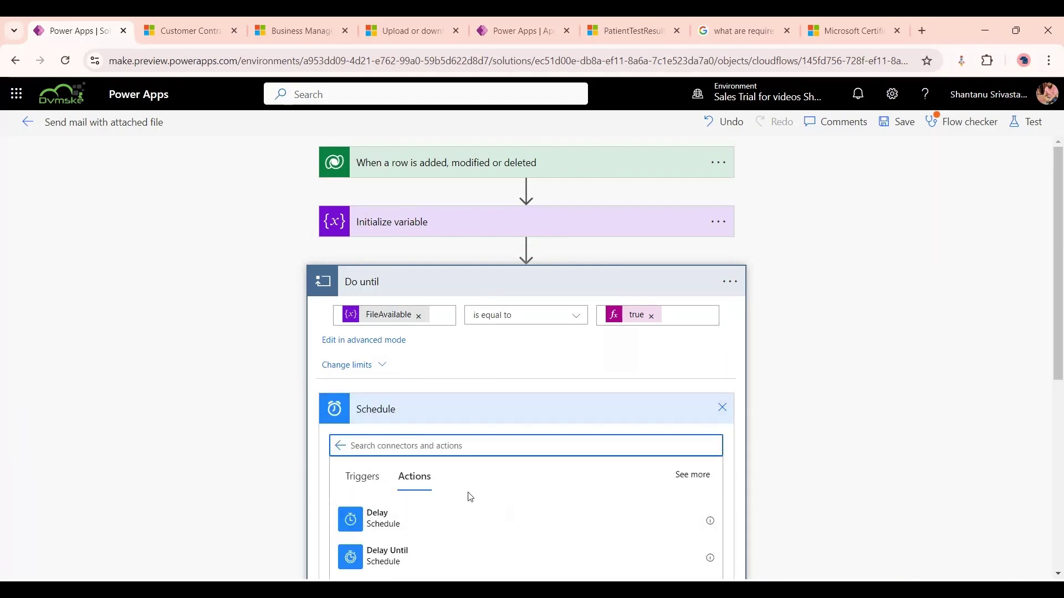
left_click(442, 515)
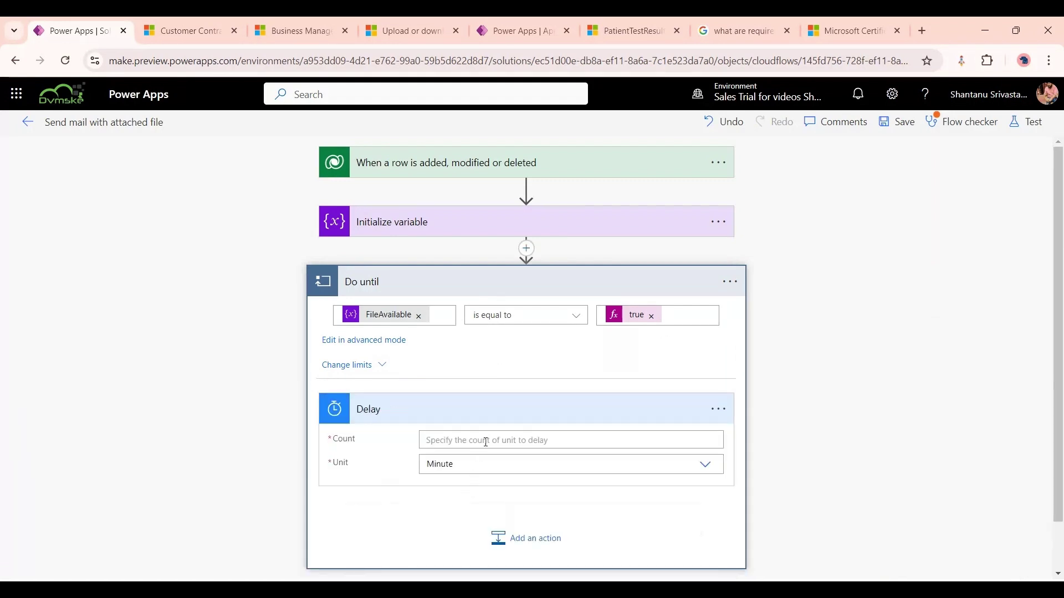
left_click(648, 440)
type("1")
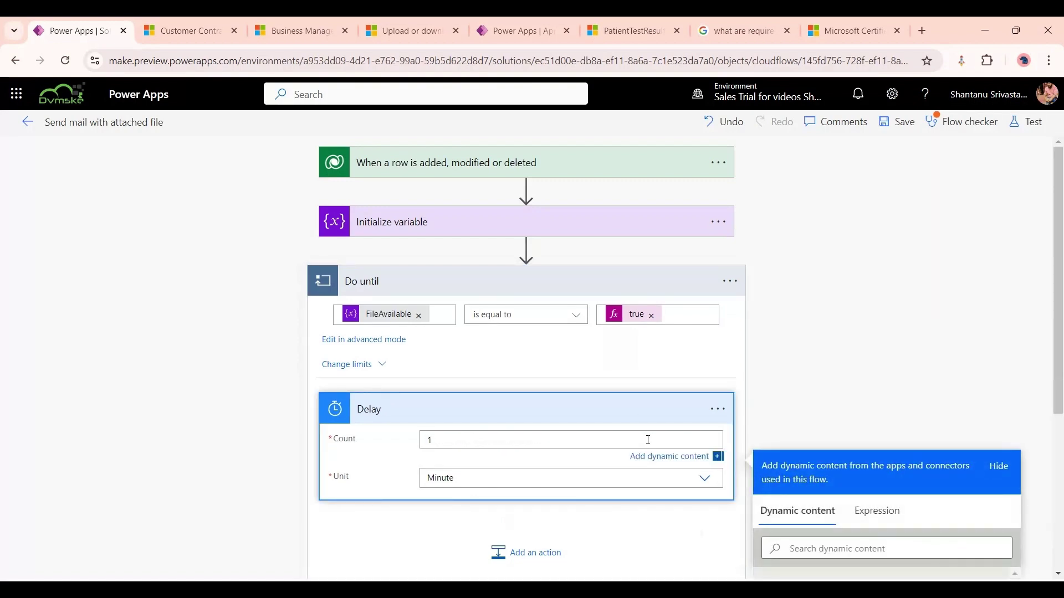
scroll(518, 430, "down", 3)
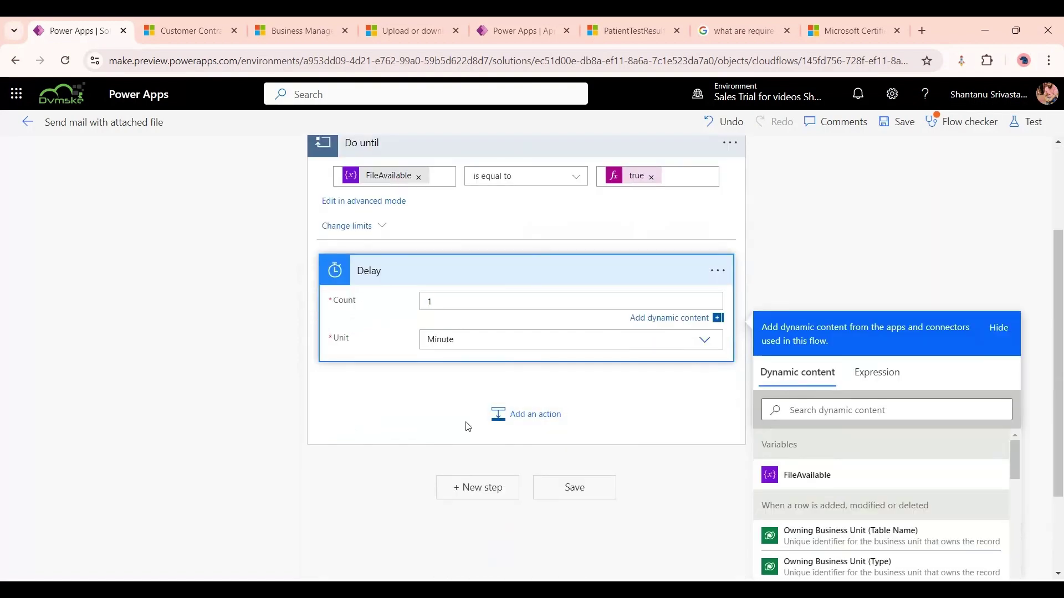
left_click(427, 405)
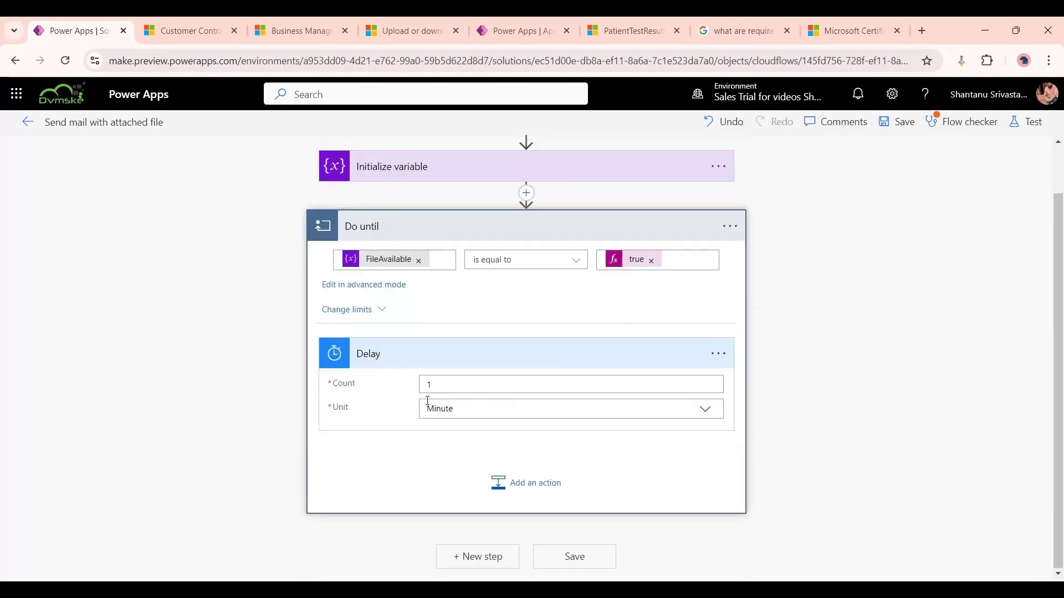
Add a Microsoft Dataverse Get a row by ID action after the Delay inside the loop.
left_click(525, 483)
scroll(581, 294, "up", 1)
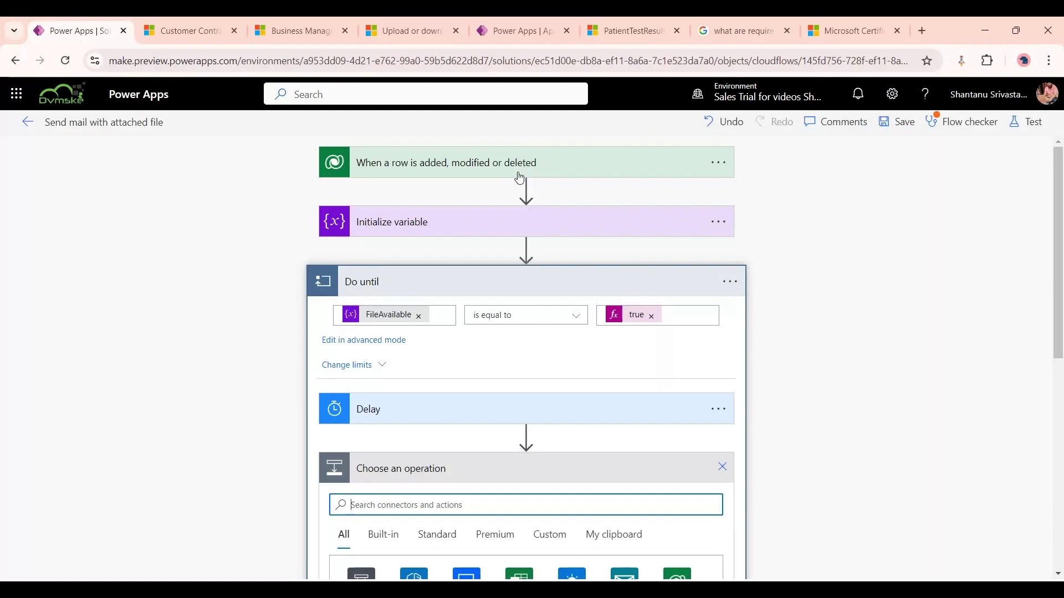
scroll(475, 230, "down", 1)
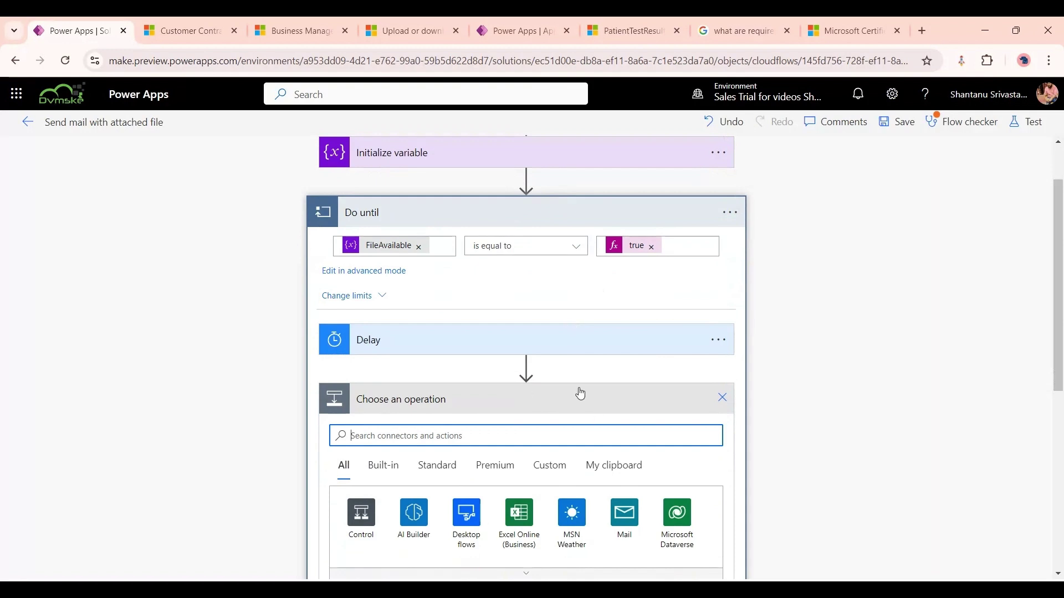
left_click(685, 536)
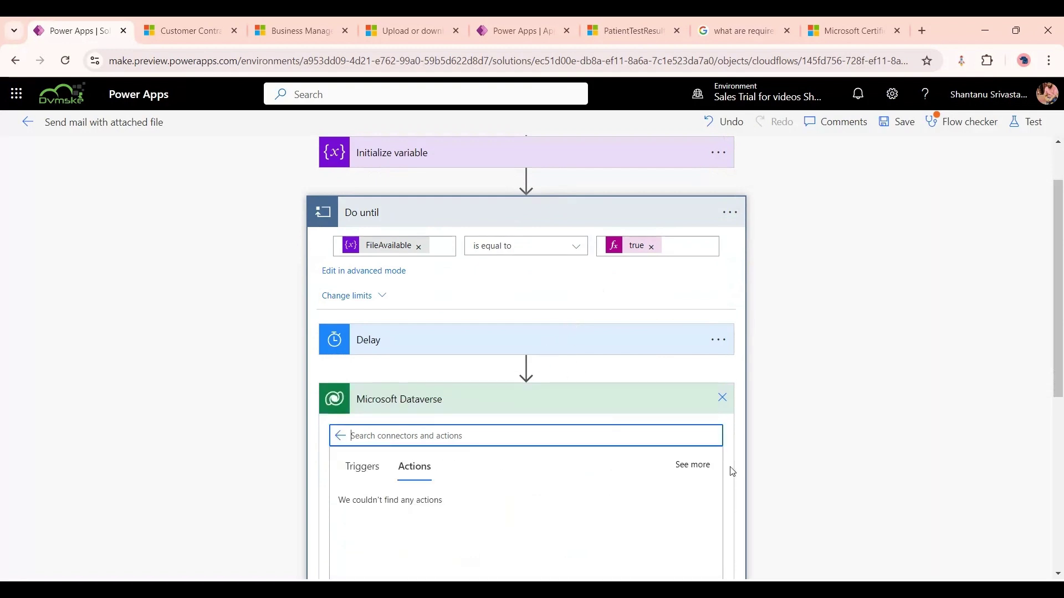
scroll(441, 366, "down", 4)
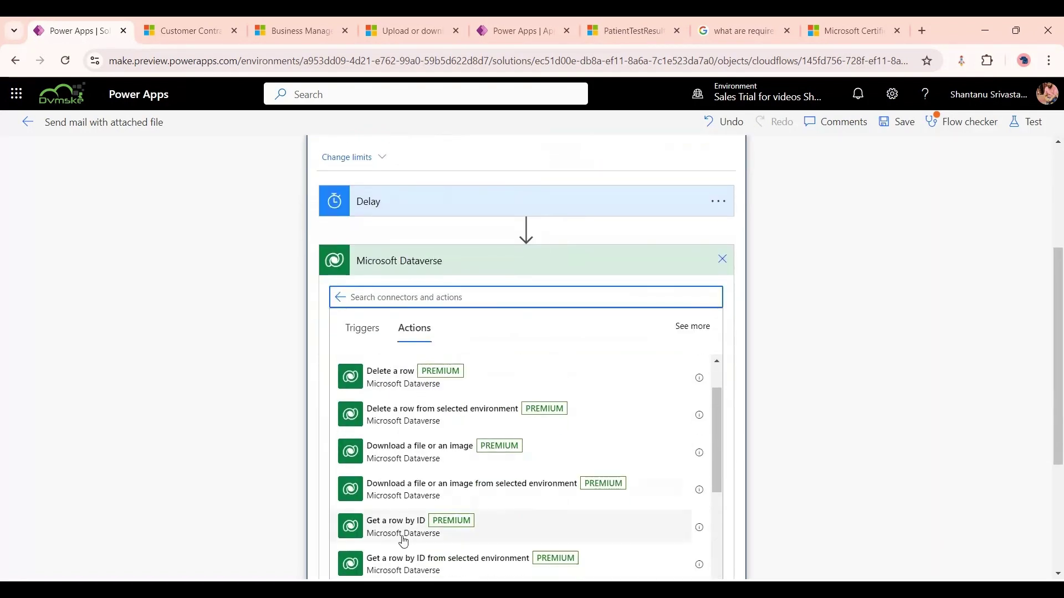
left_click(581, 521)
Set Get a row by ID to the Customer Contracts table, with the trigger's Customer Contract unique identifier as the row ID.
left_click(640, 358)
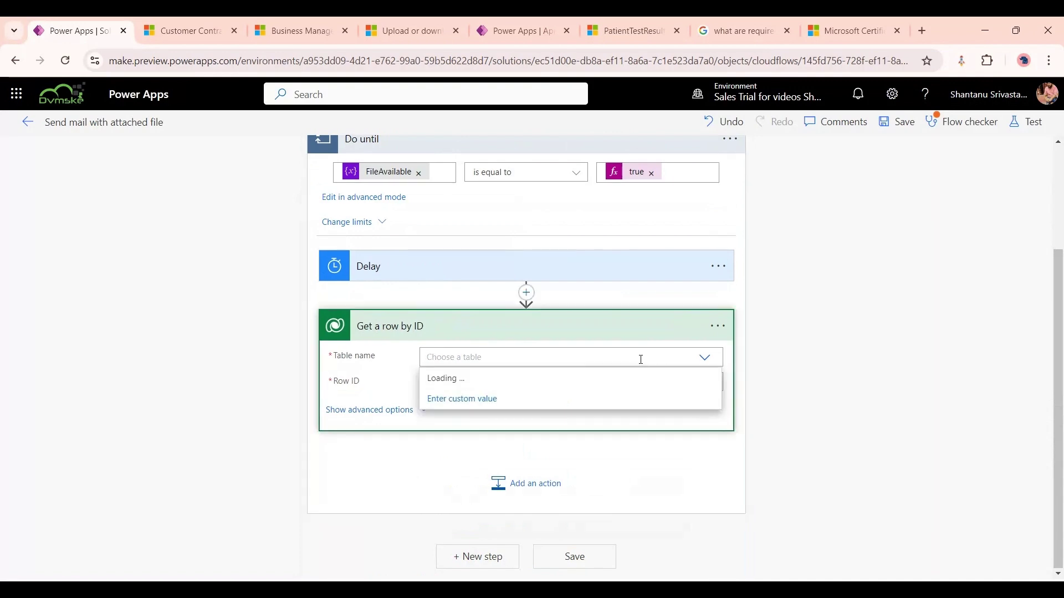
type("custom")
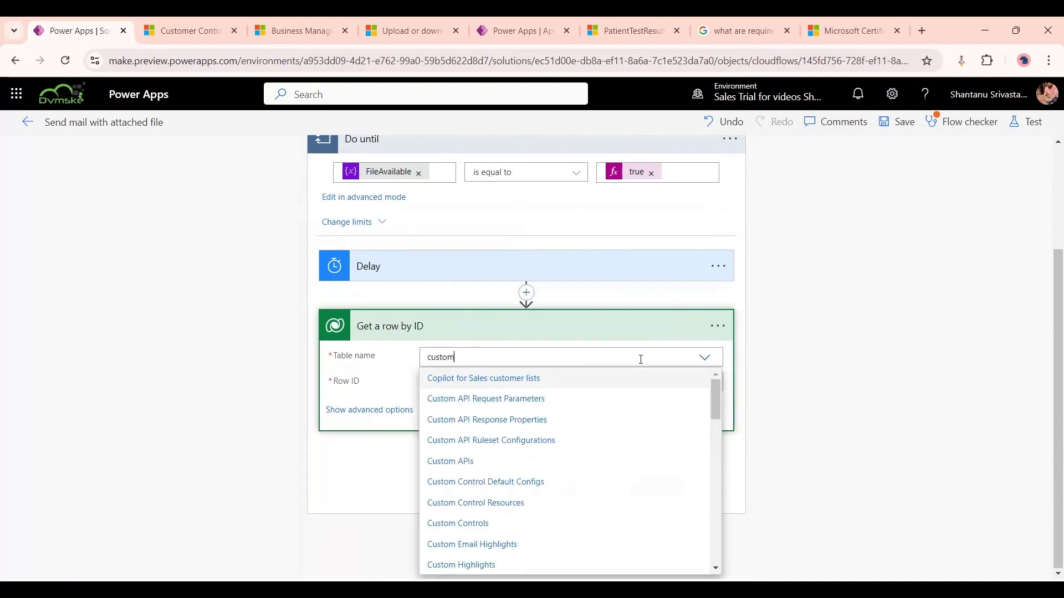
type("er")
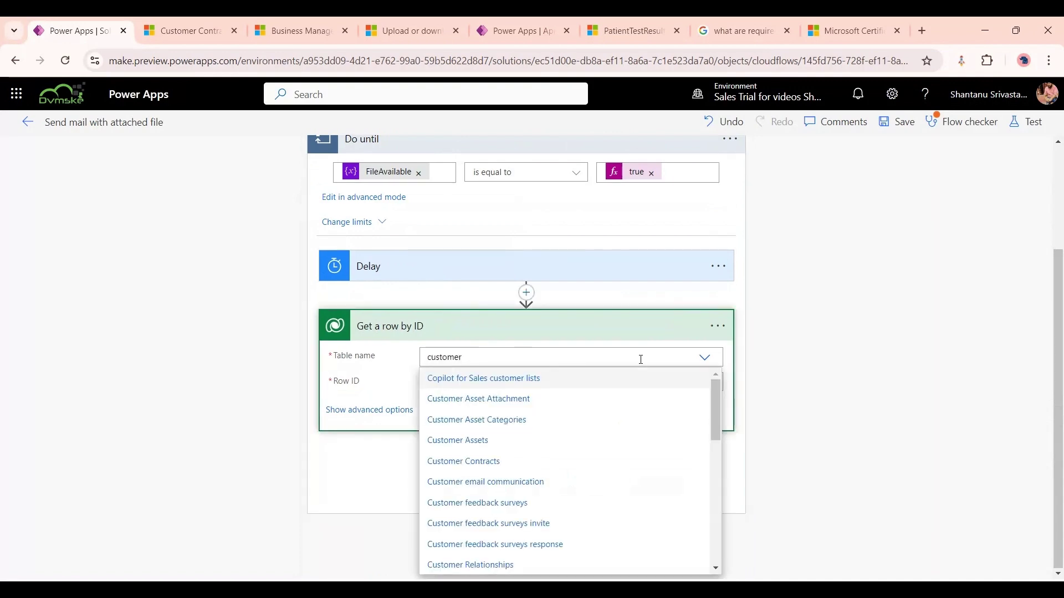
left_click(505, 459)
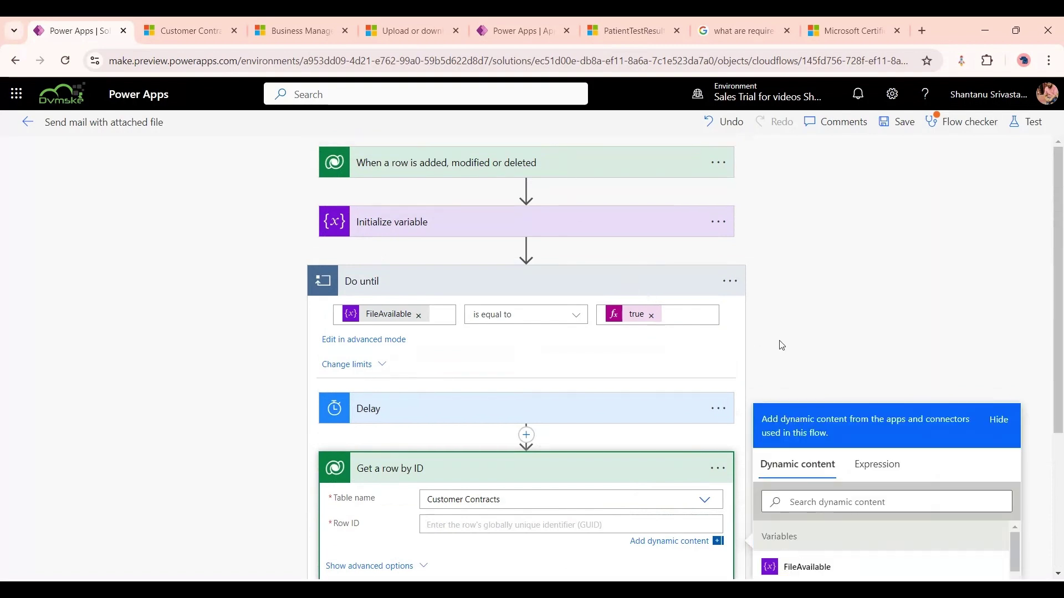
scroll(840, 384, "down", 10)
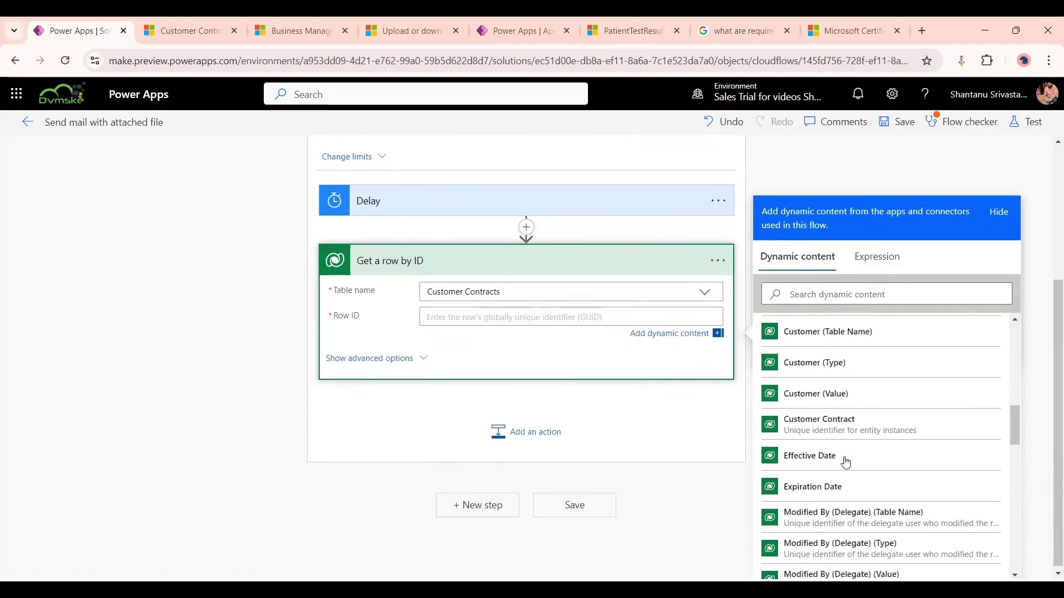
left_click(877, 426)
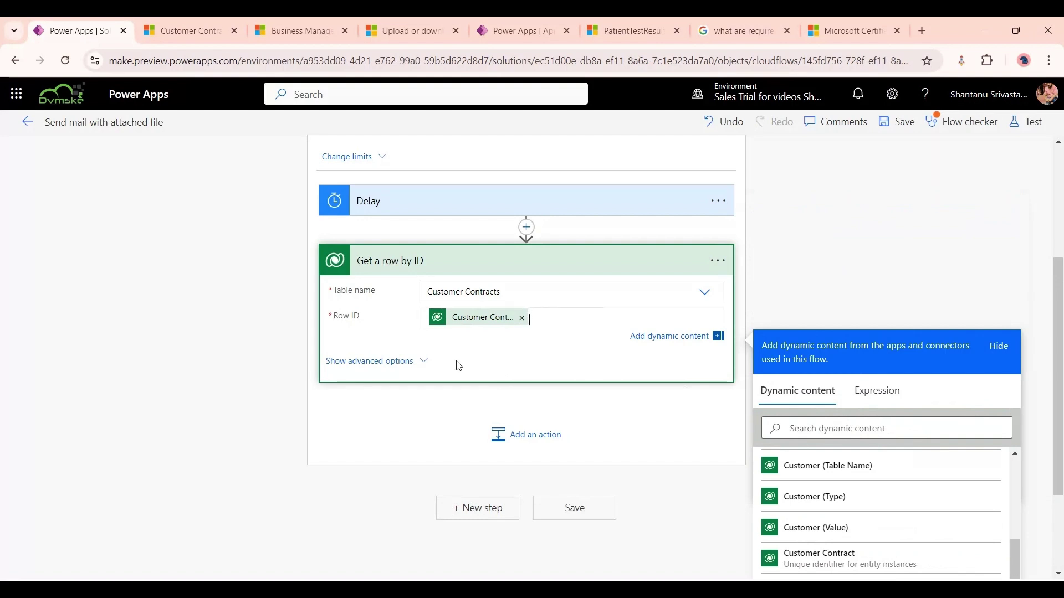
Add a Condition after Get a row by ID and use that row's Contract Document as its first value.
left_click(521, 438)
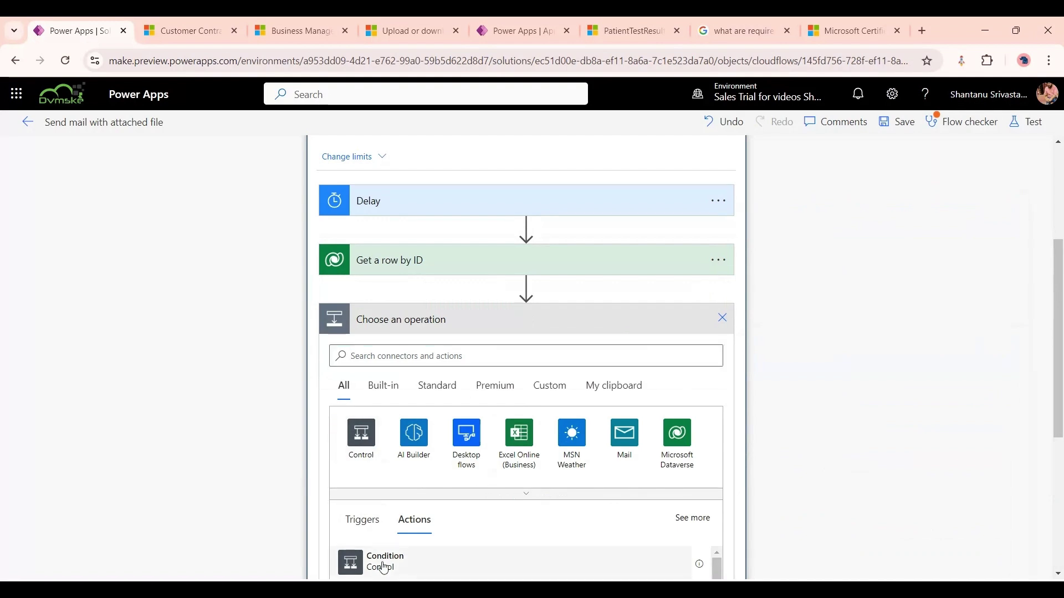
left_click(384, 567)
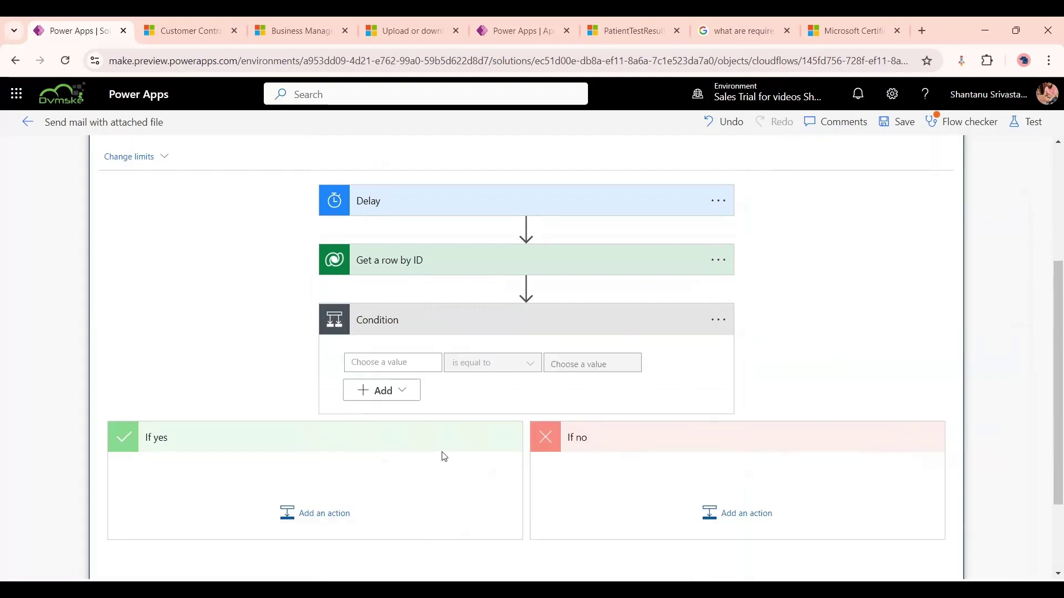
left_click(421, 363)
scroll(587, 504, "down", 2)
scroll(587, 504, "down", 3)
scroll(594, 503, "up", 2)
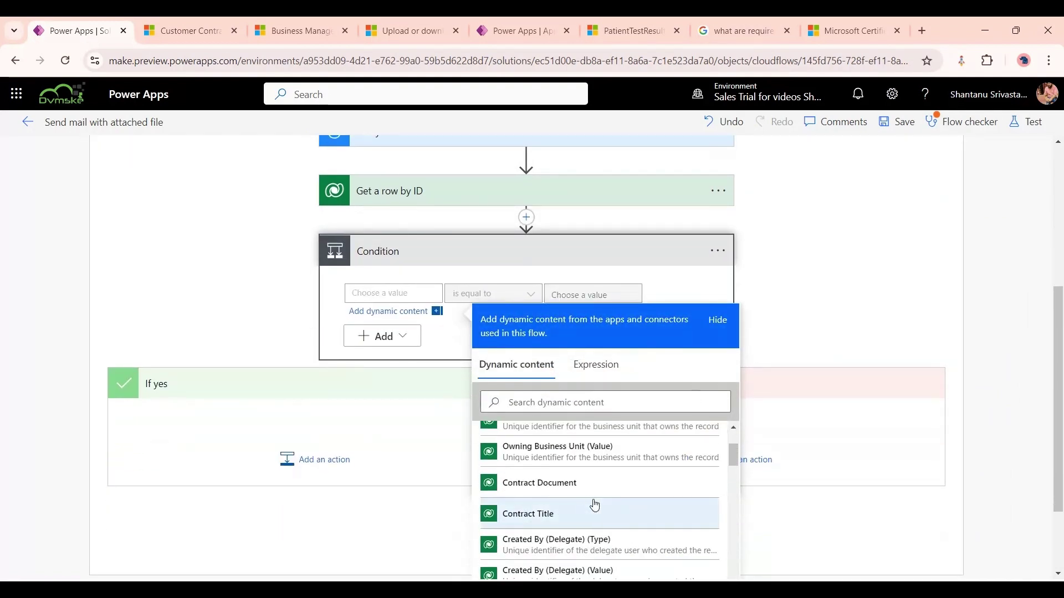
left_click(637, 497)
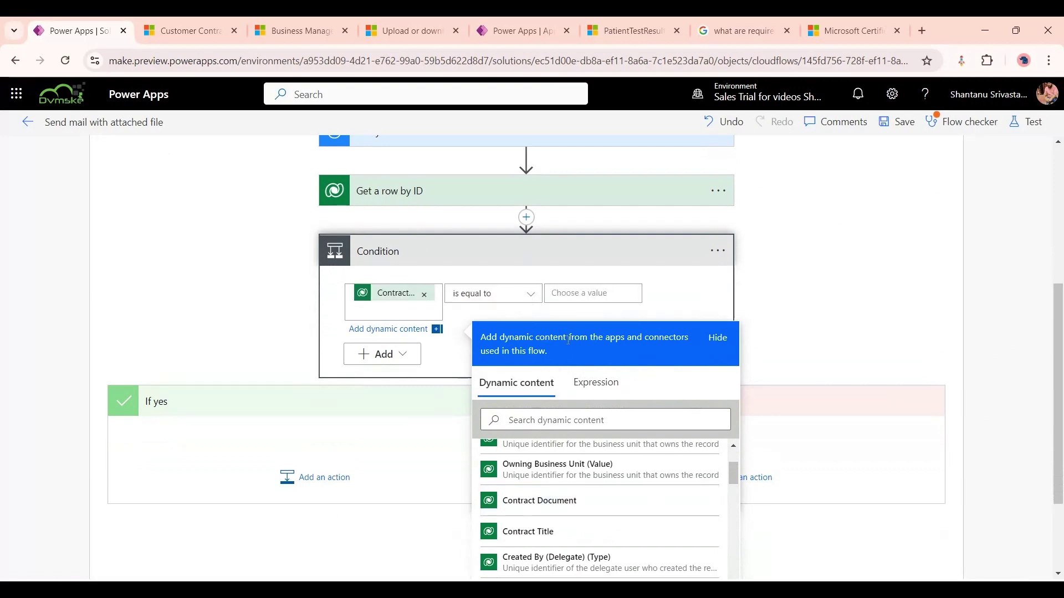
Set the condition's operator to is not equal to and its comparison value to the expression null.
left_click(526, 295)
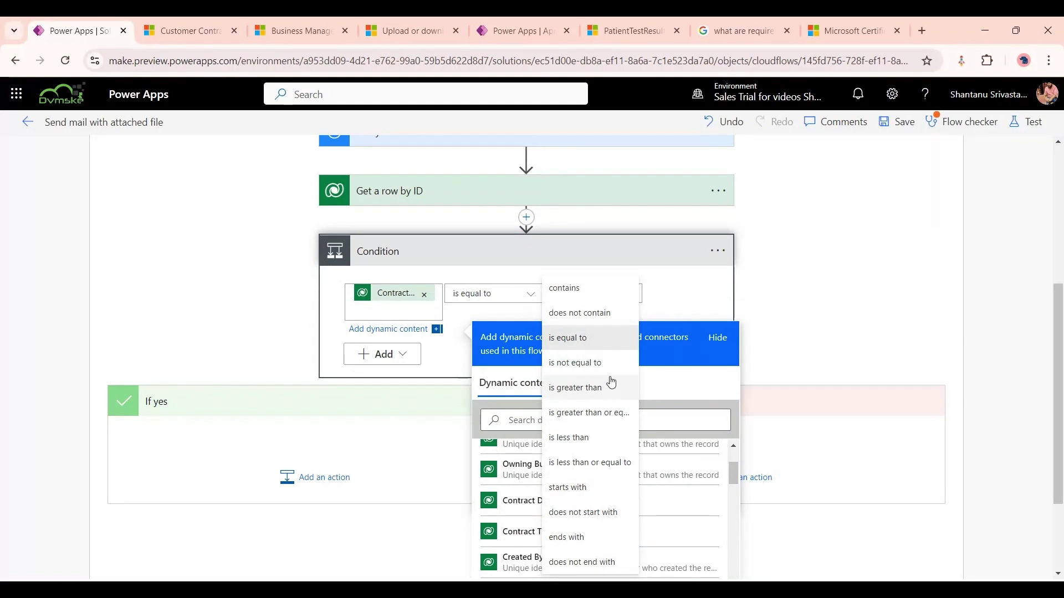
left_click(607, 363)
left_click(589, 292)
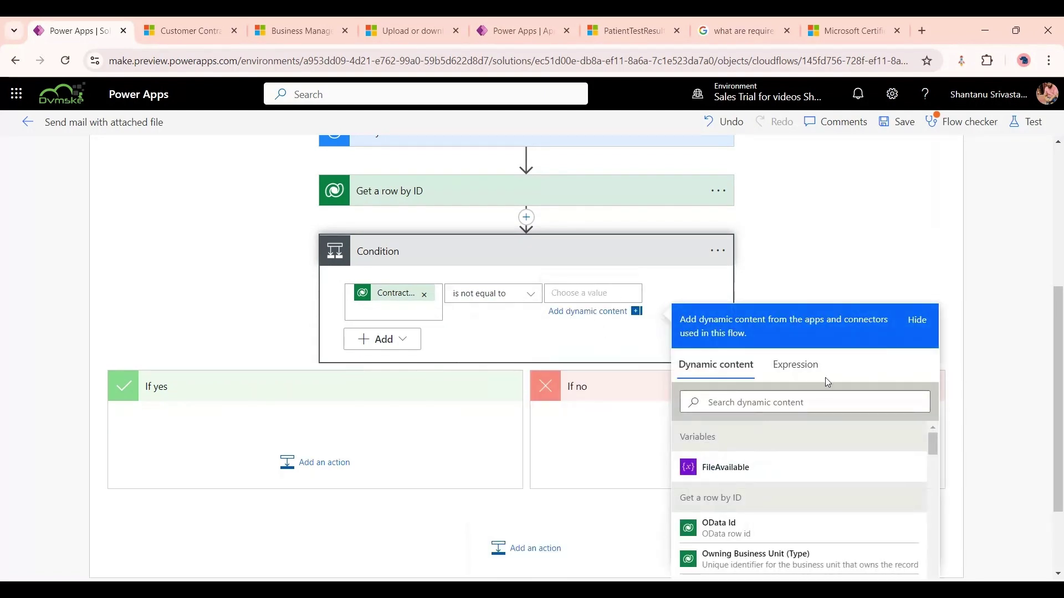
left_click(785, 366)
type("null")
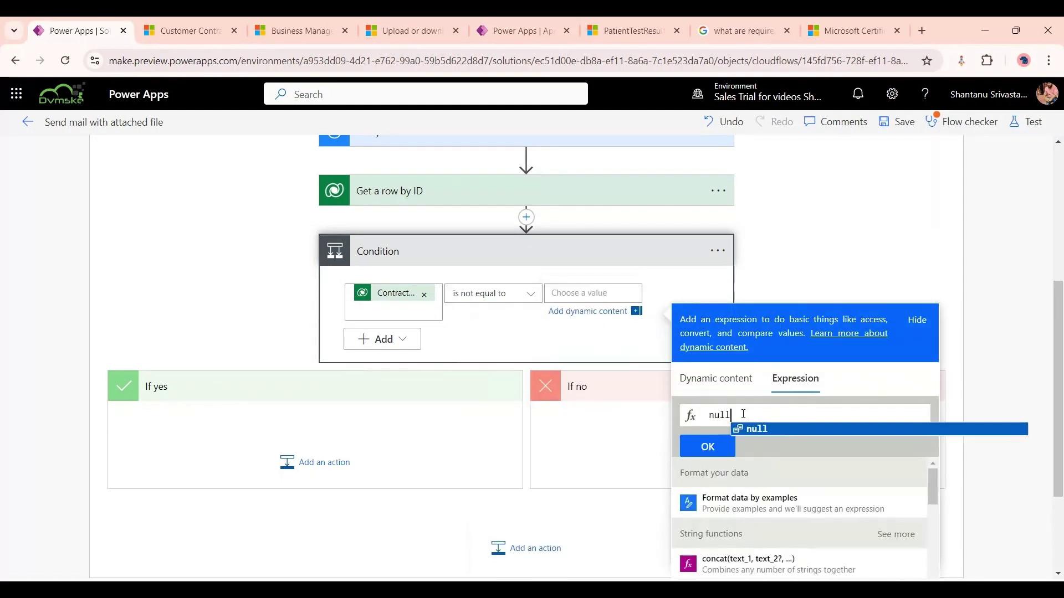
left_click(707, 447)
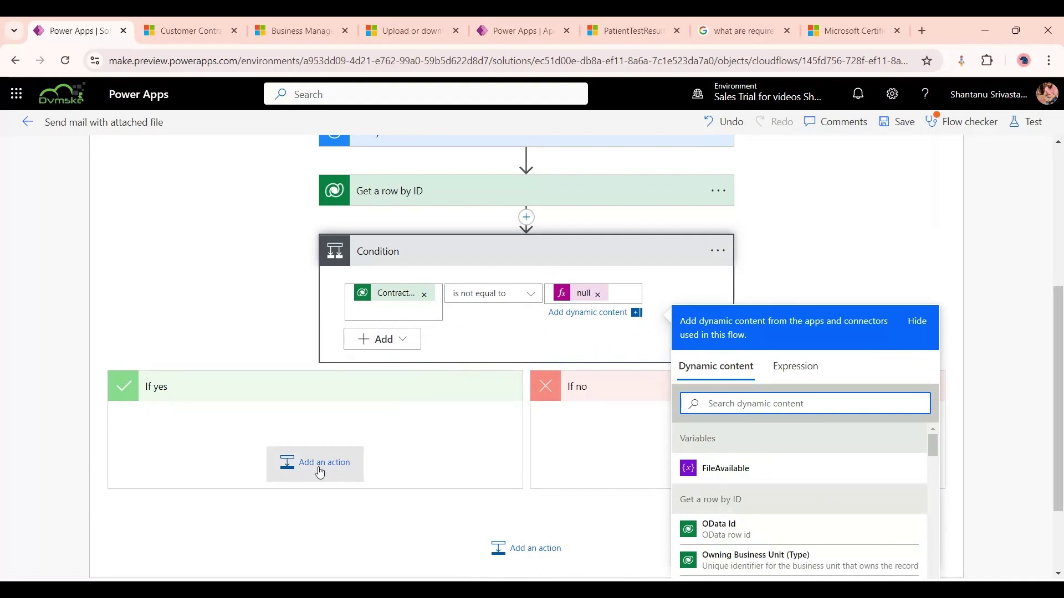
Add a Set variable action to the condition's If yes branch.
scroll(423, 222, "up", 5)
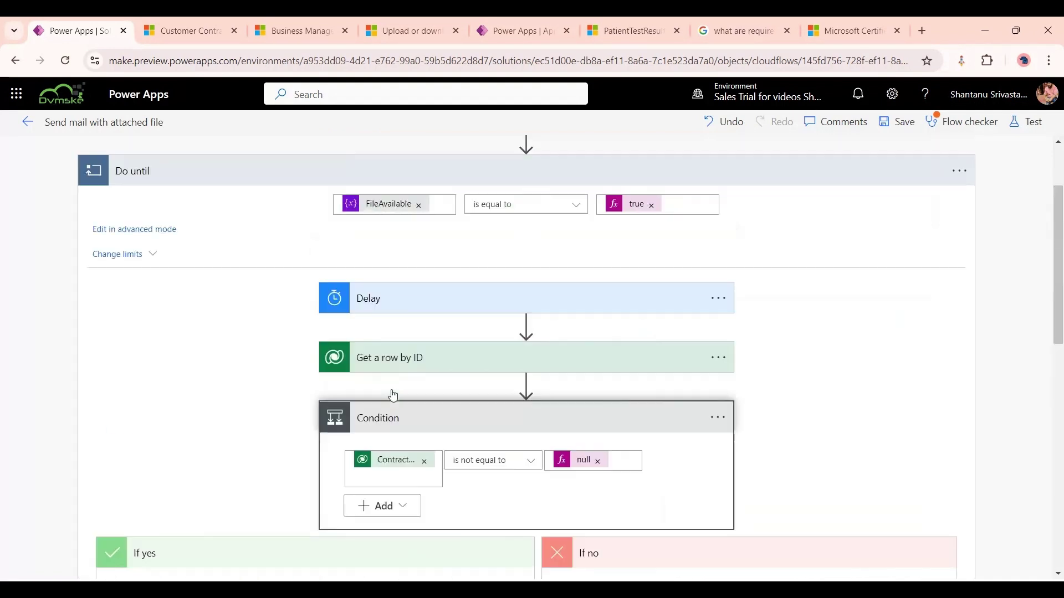
scroll(421, 338, "down", 10)
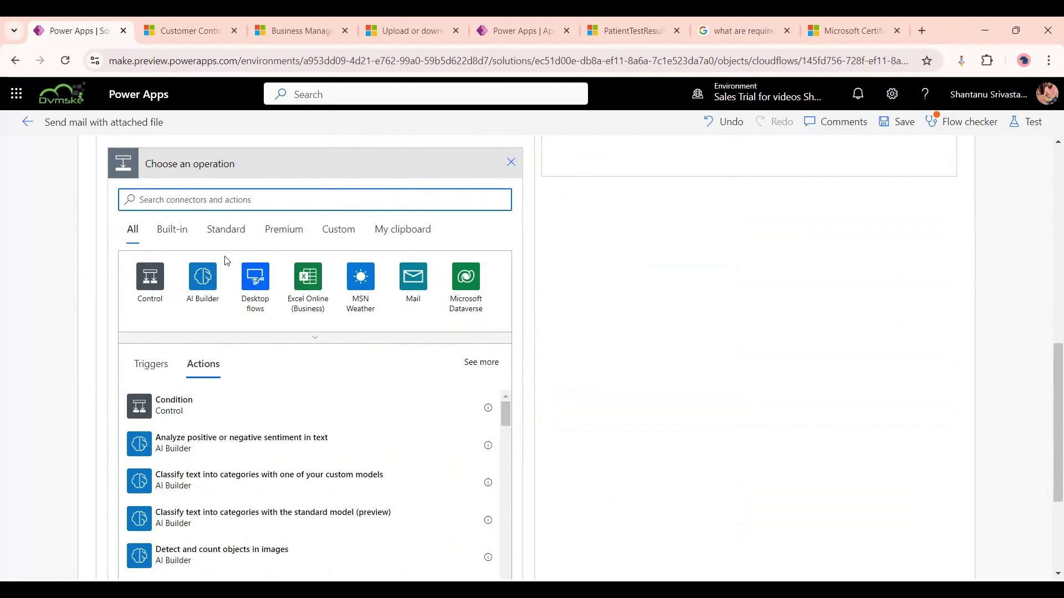
type("vari")
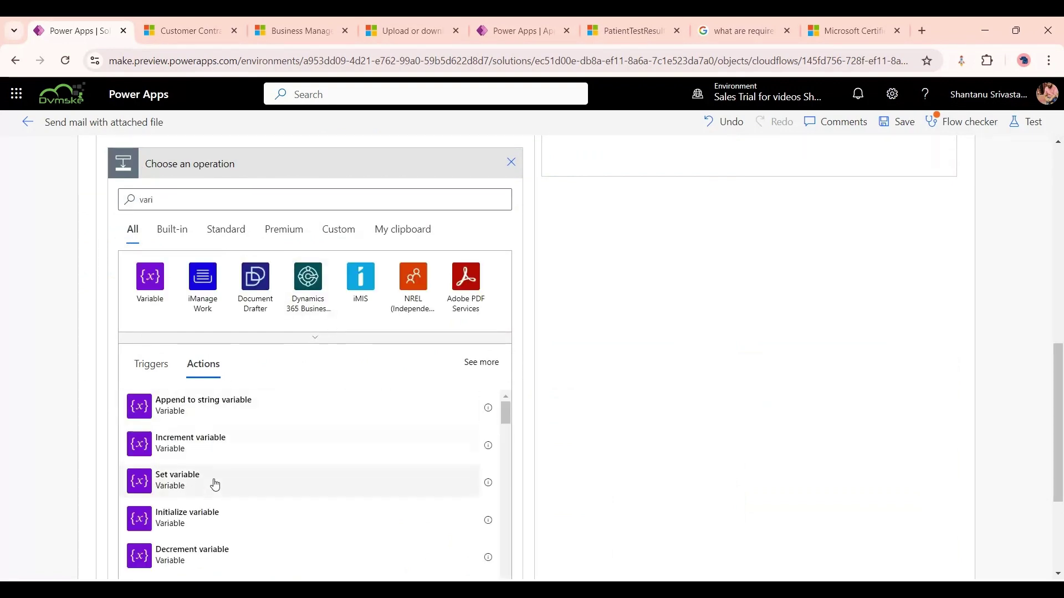
left_click(211, 480)
Configure the Set variable action to give FileAvailable the value true.
left_click(349, 303)
left_click(299, 355)
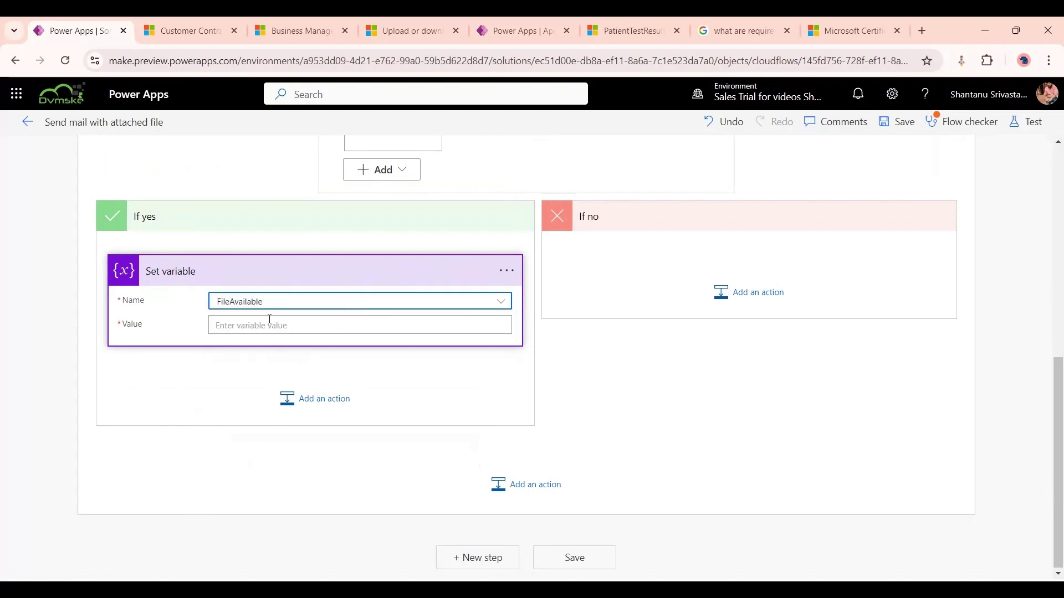
left_click(269, 321)
type("True")
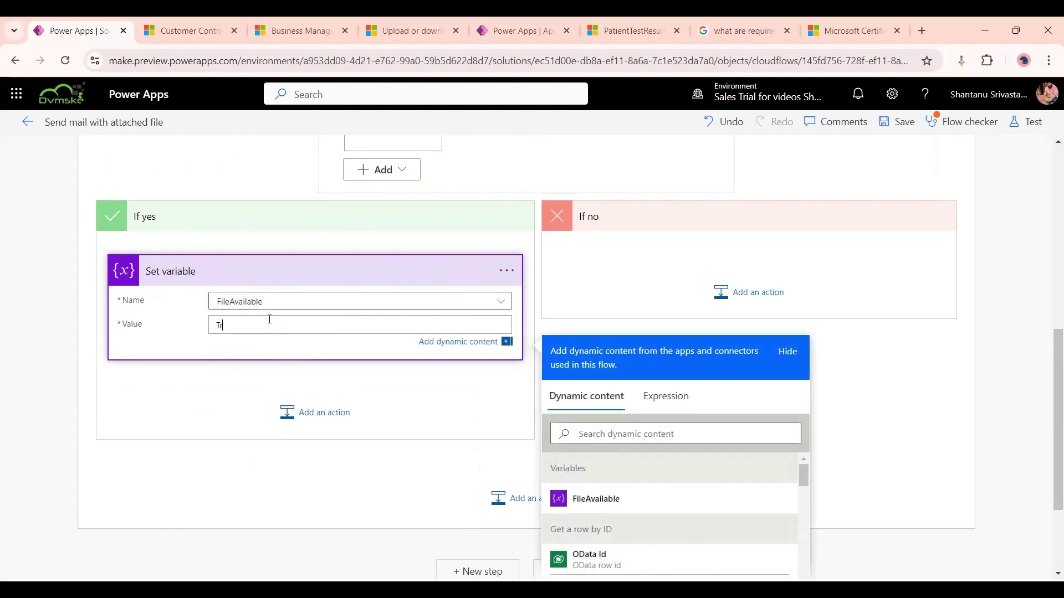
key("BackSpace")
key("BackSpace")
type("true")
left_click(399, 450)
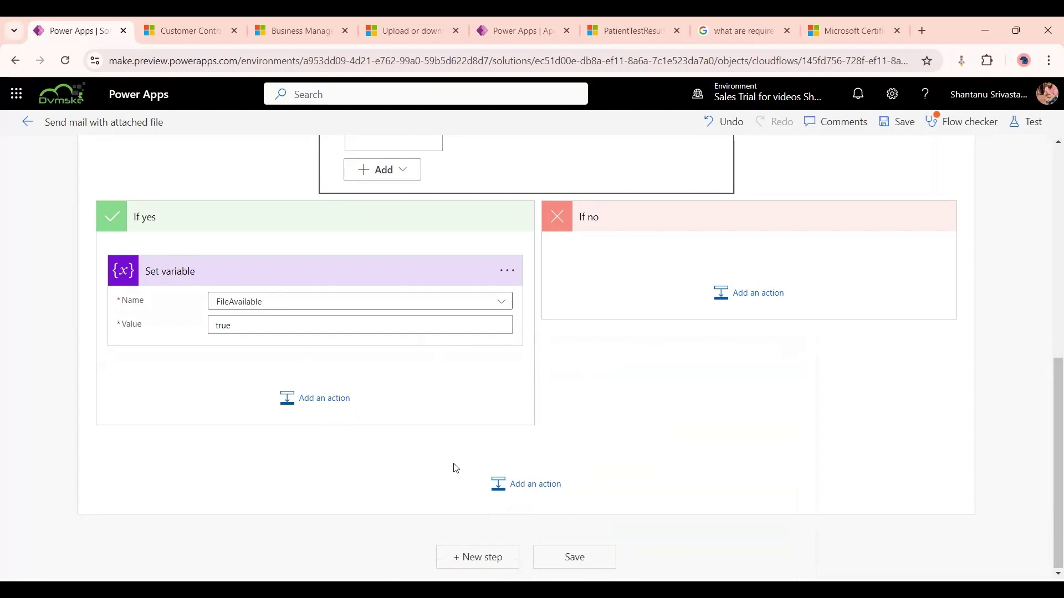
Add the Microsoft Dataverse action Download a file or an image after the Do until loop.
left_click(529, 483)
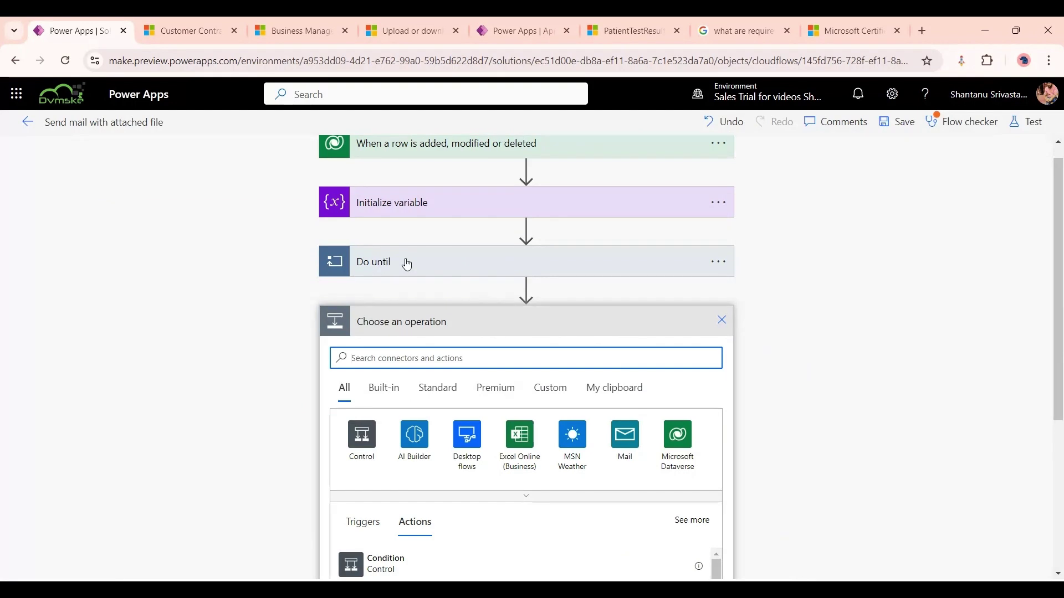
left_click(677, 438)
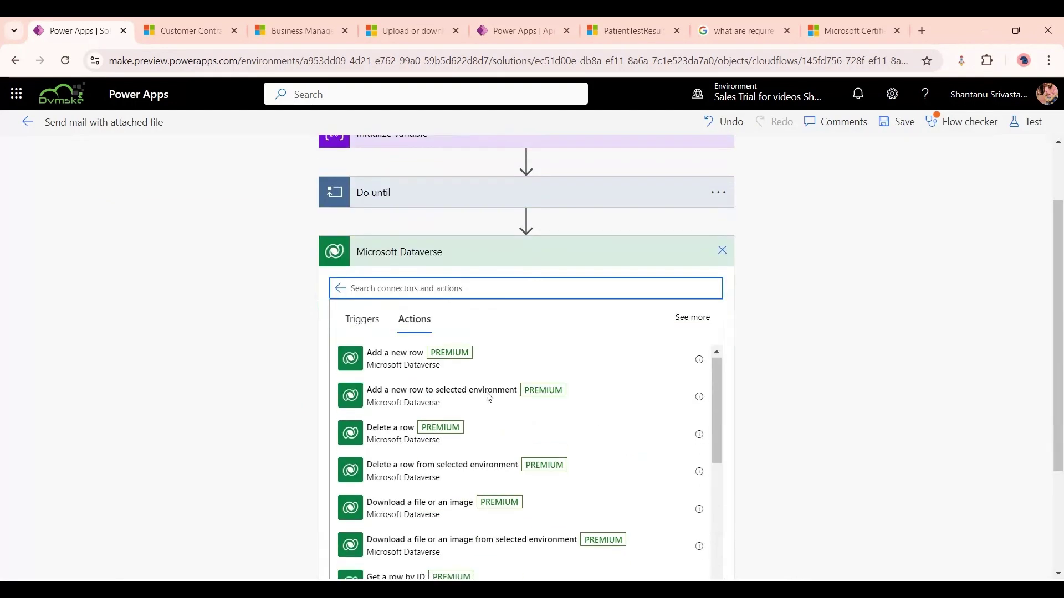
scroll(488, 396, "down", 1)
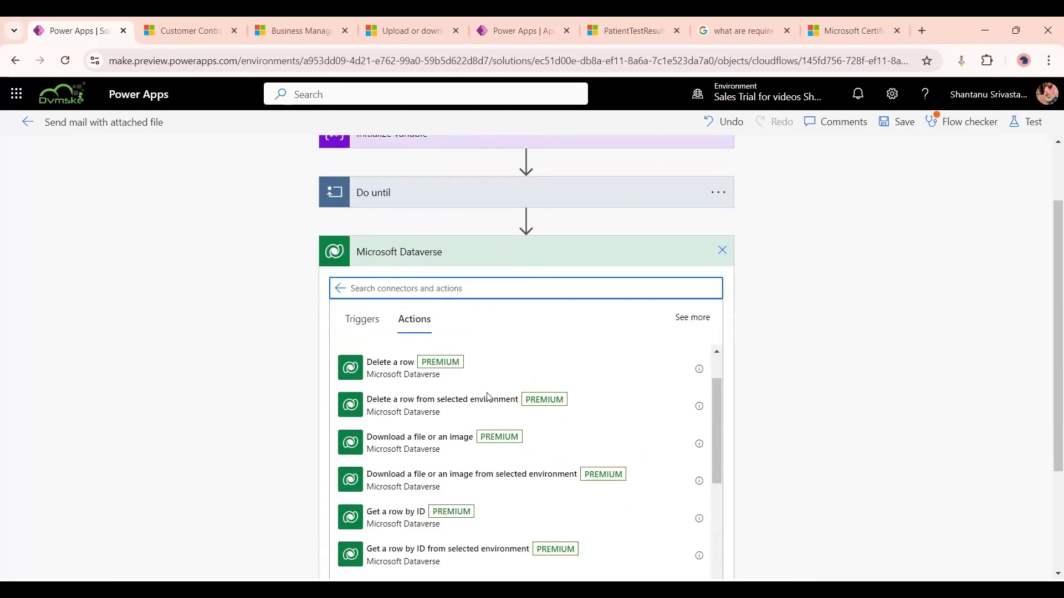
scroll(488, 410, "down", 2)
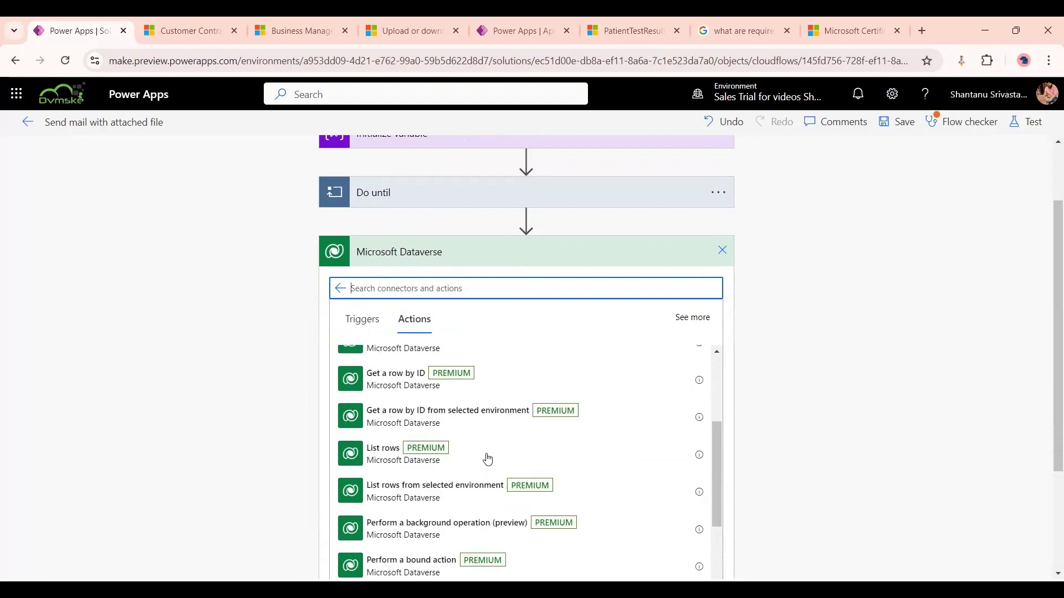
scroll(496, 451, "up", 1)
scroll(476, 421, "up", 1)
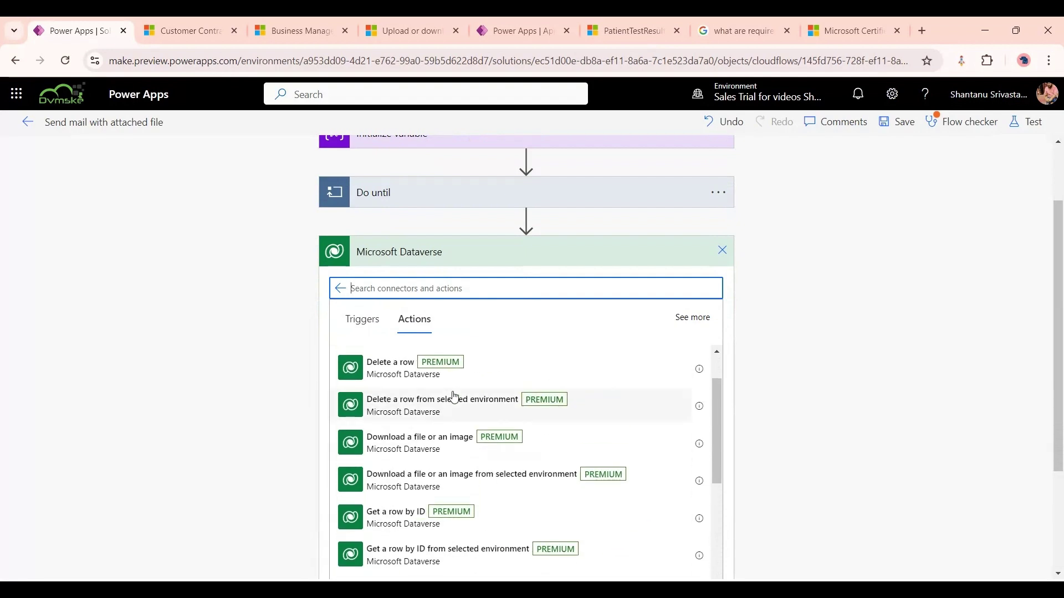
left_click(441, 440)
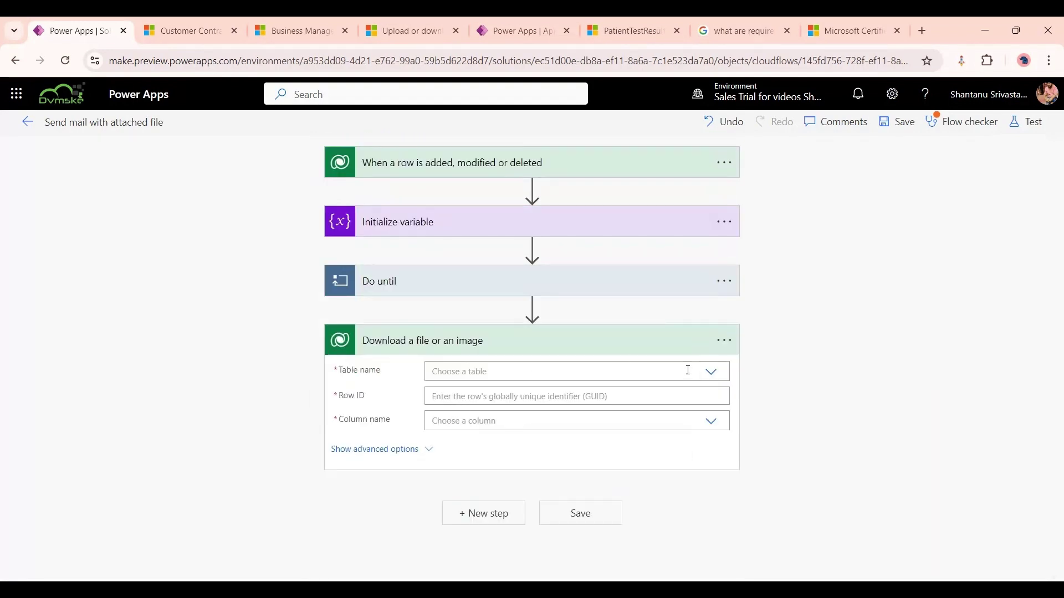
Configure the file download with table Customer Contracts, the Customer Contract identifier as row ID, and column Contract Document.
left_click(494, 371)
type("customer")
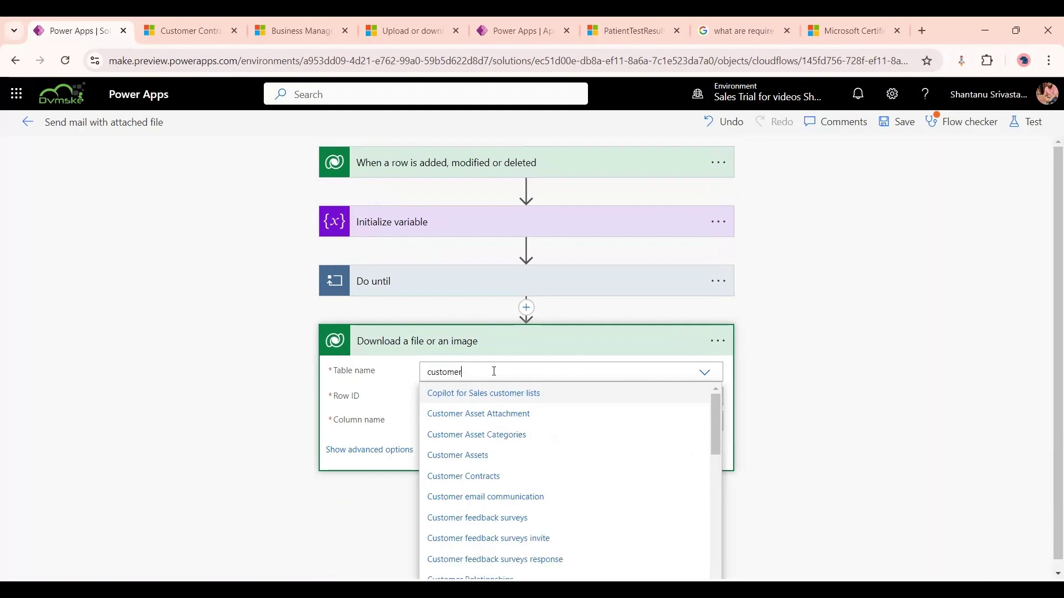
left_click(494, 477)
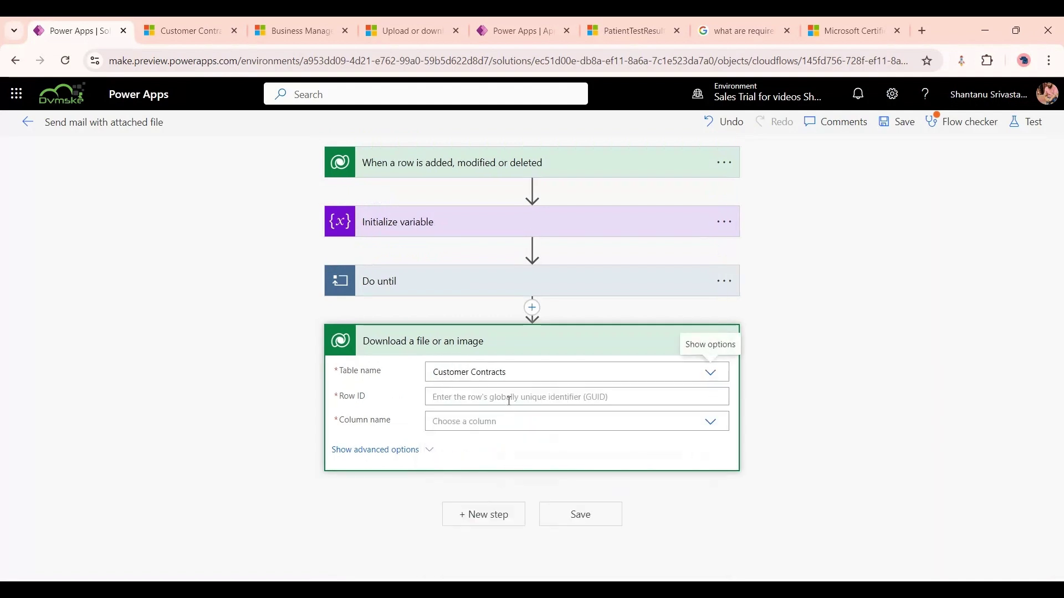
left_click(509, 396)
scroll(756, 370, "down", 3)
scroll(840, 485, "down", 4)
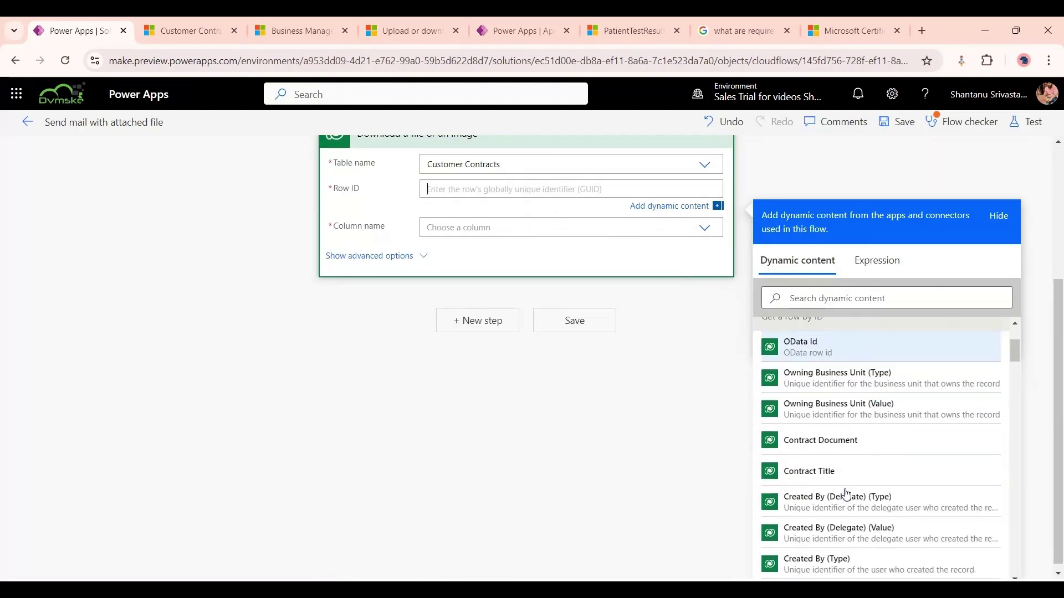
scroll(846, 495, "down", 3)
scroll(854, 498, "down", 1)
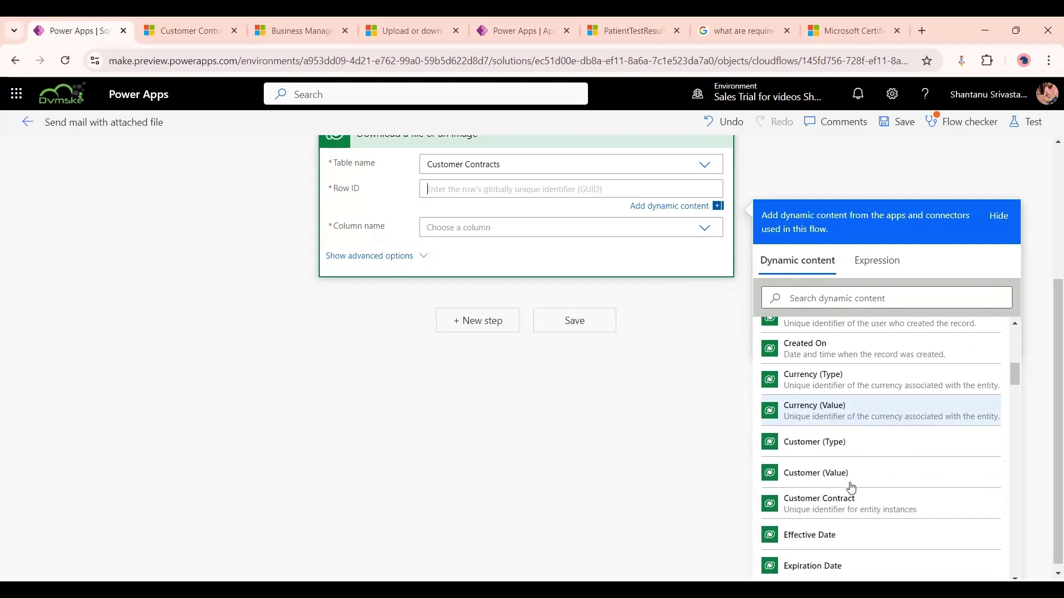
left_click(858, 501)
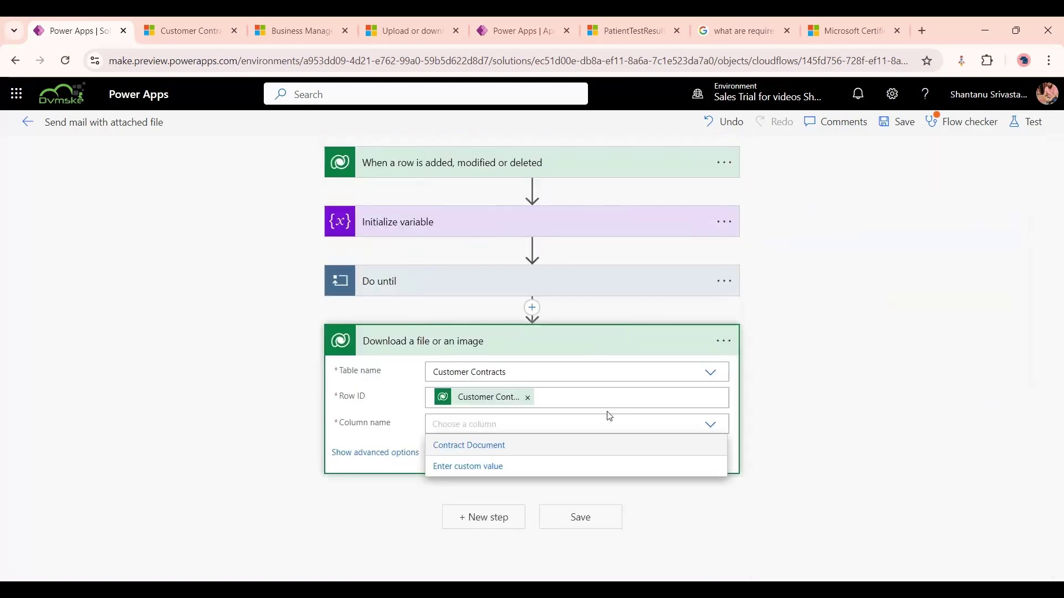
left_click(539, 446)
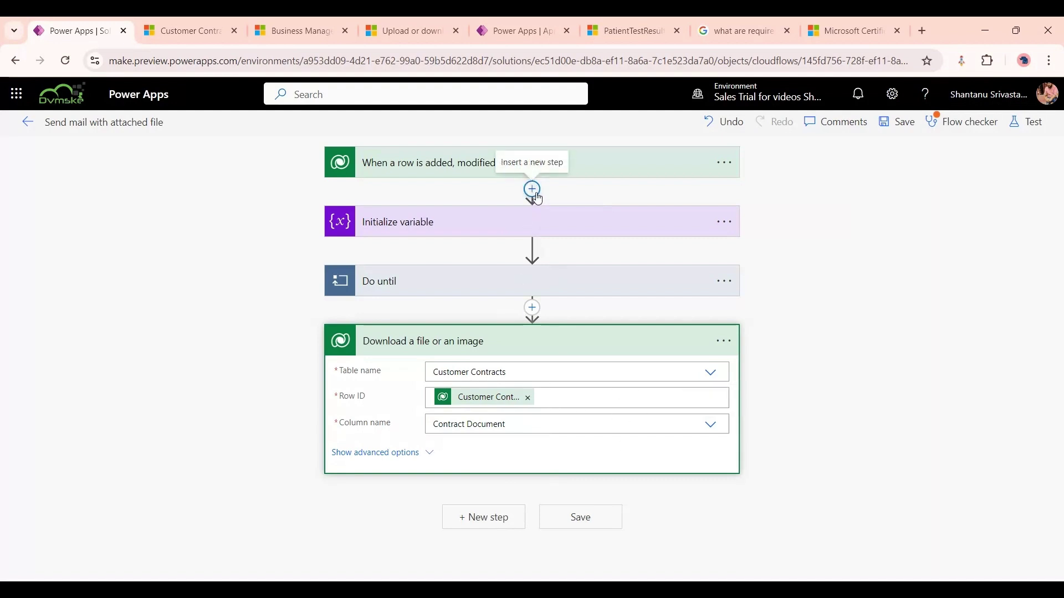
Insert a Microsoft Dataverse Get a row by ID action between the trigger and Initialize variable.
left_click(532, 189)
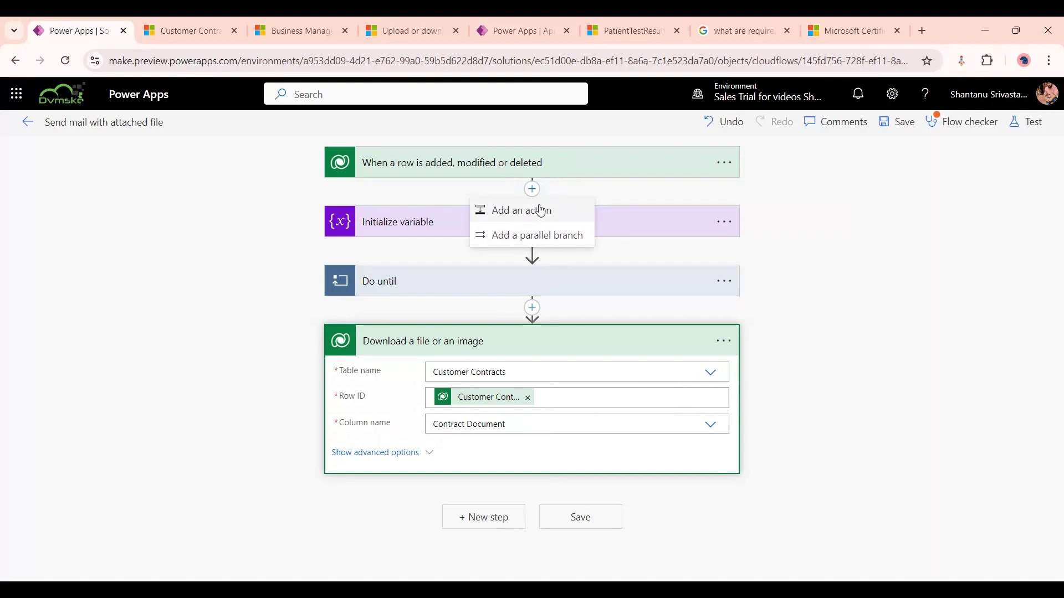
left_click(540, 210)
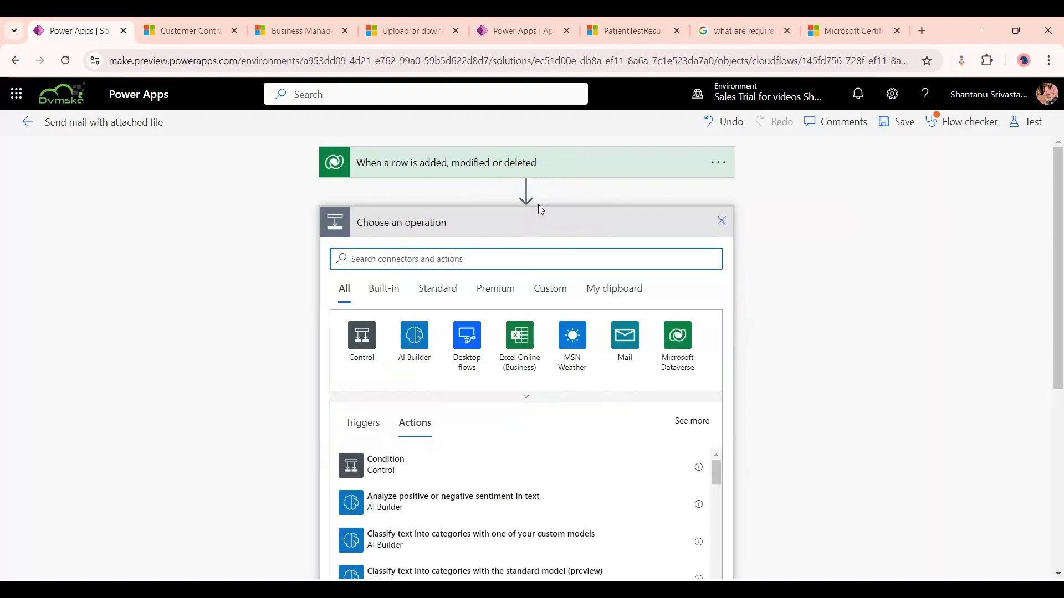
left_click(690, 346)
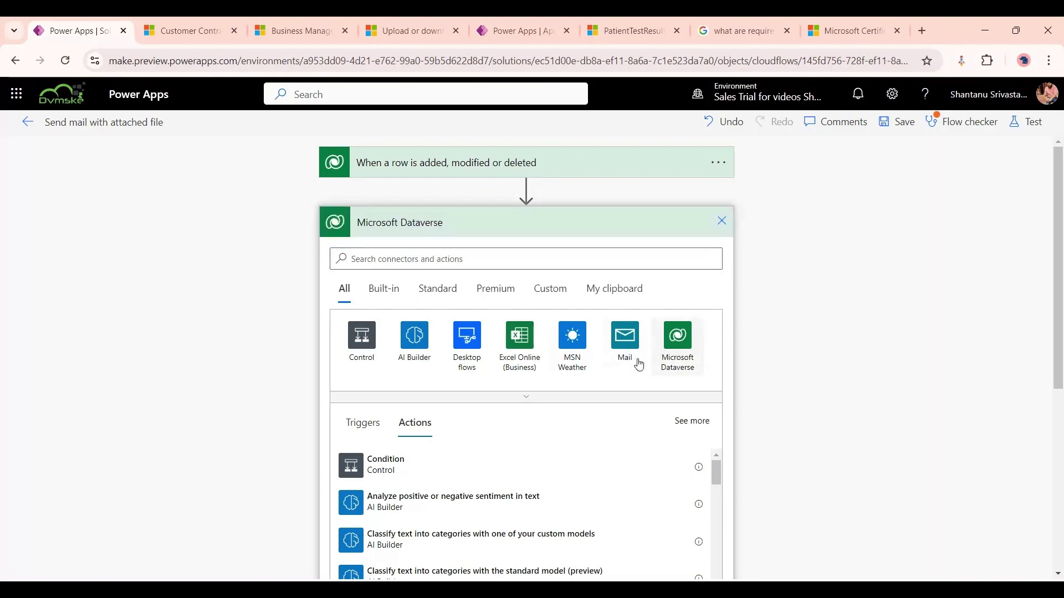
scroll(503, 379, "down", 2)
left_click(413, 428)
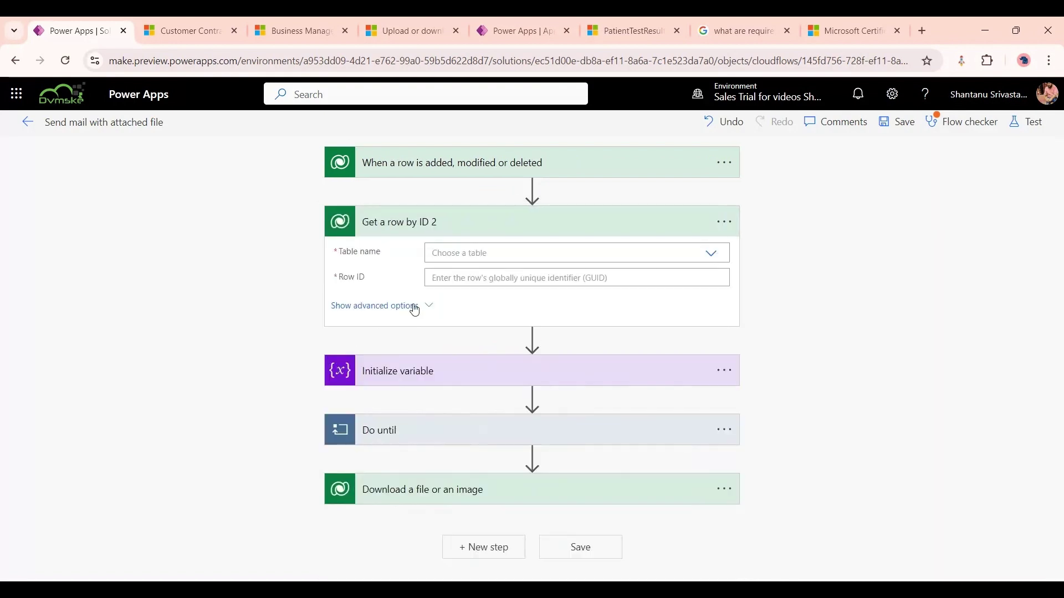
Set the table of the new Get a row by ID action to Users.
left_click(621, 252)
type("user")
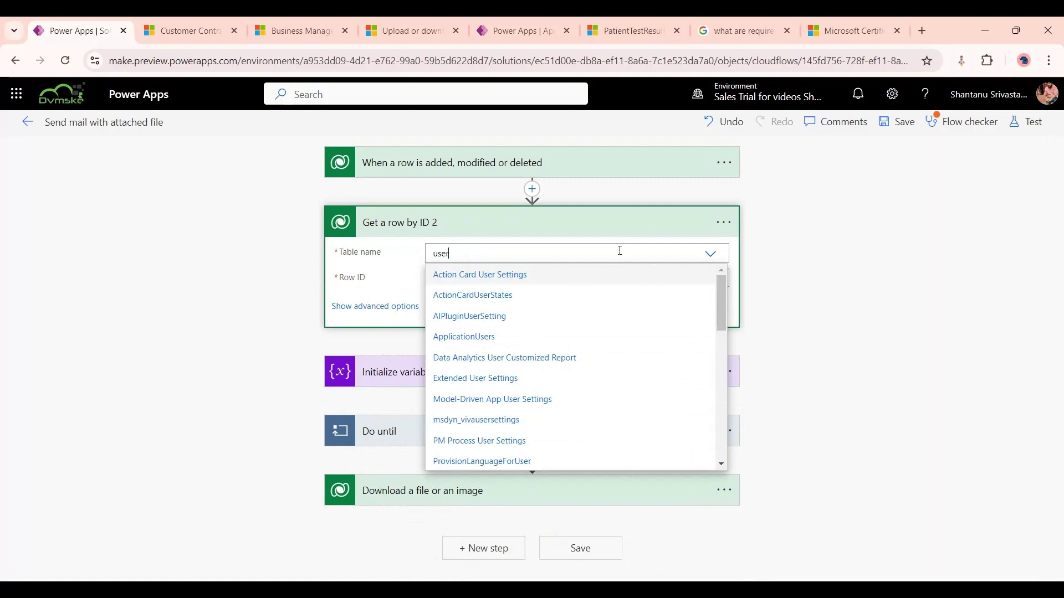
scroll(507, 353, "down", 3)
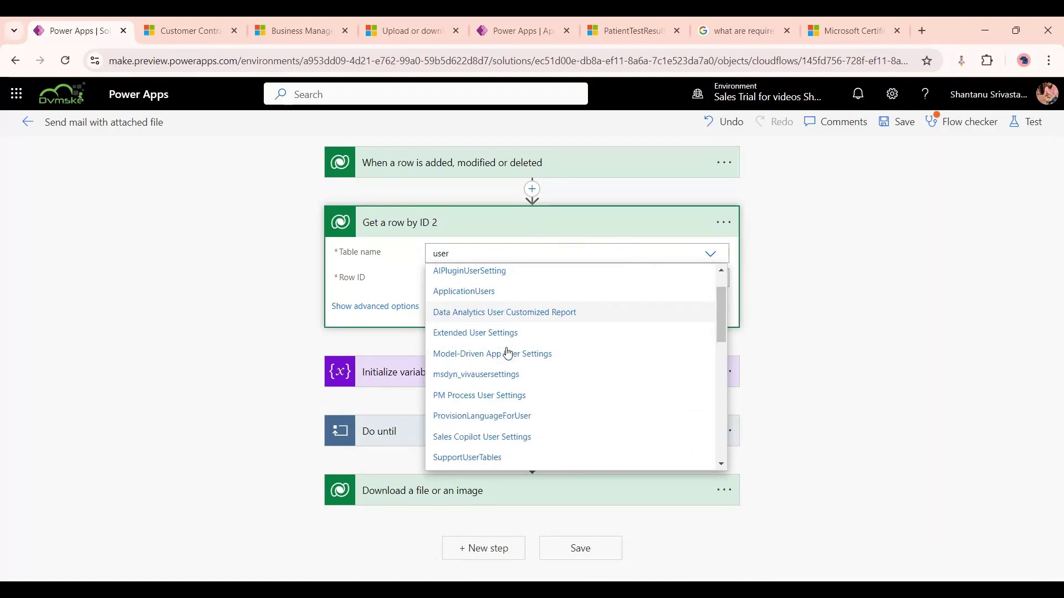
scroll(508, 353, "down", 5)
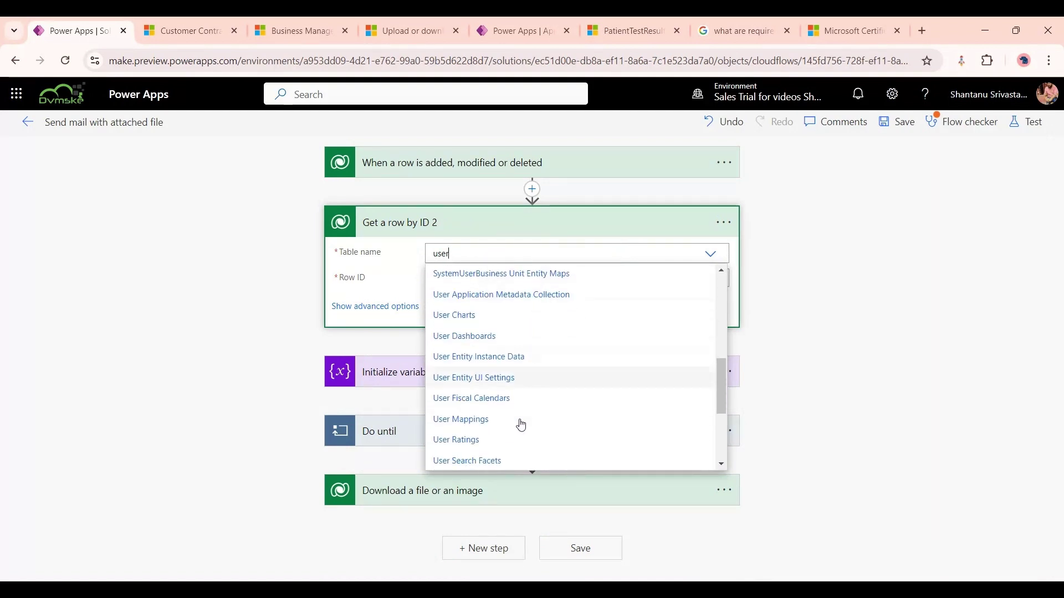
scroll(507, 425, "down", 3)
left_click(484, 382)
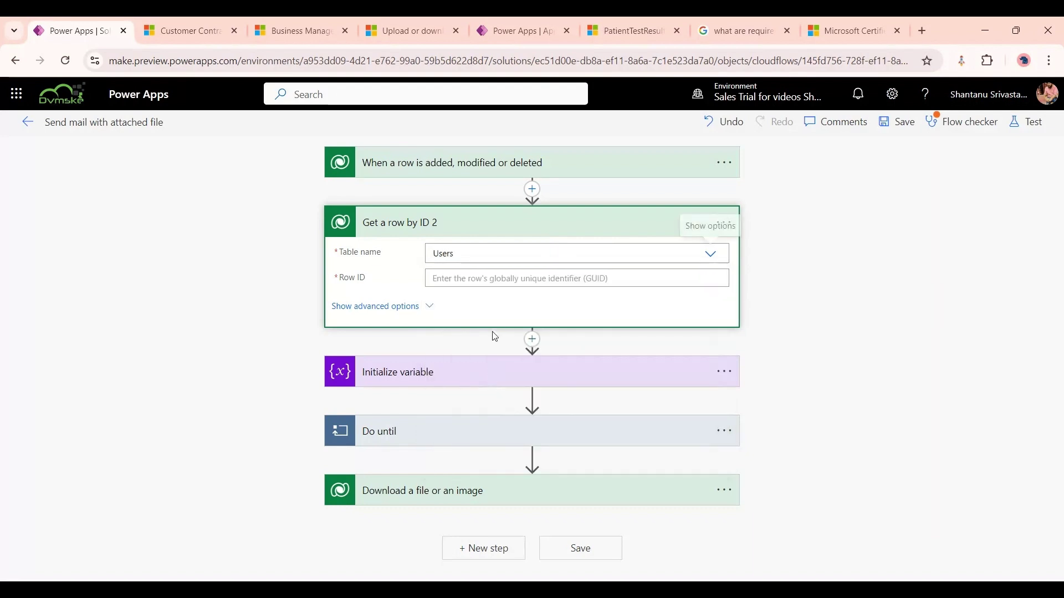
Use the trigger's Owner (Value) as the row ID of the Users lookup.
left_click(506, 277)
scroll(856, 468, "down", 5)
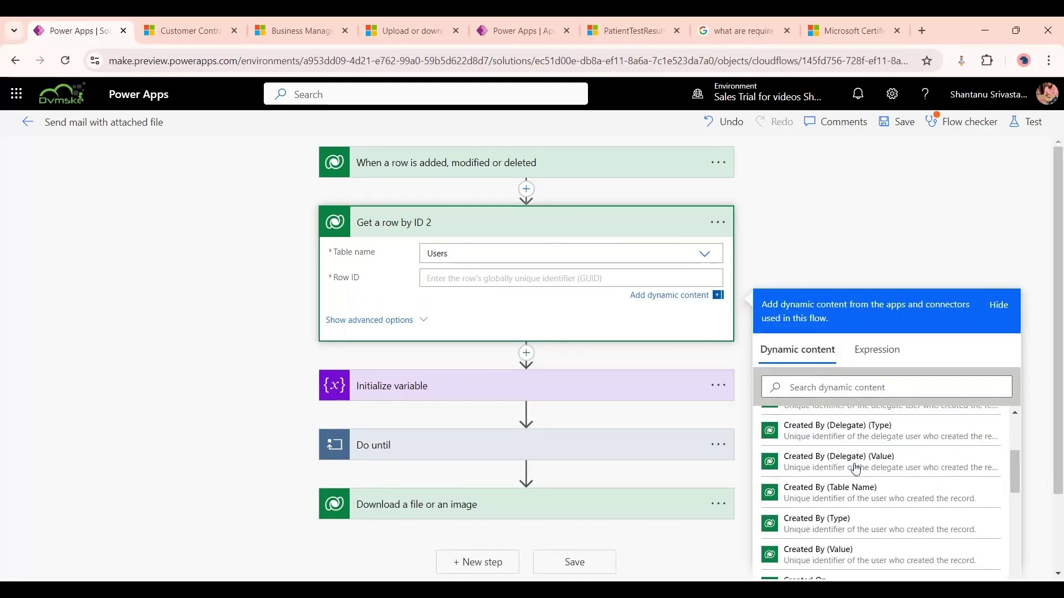
scroll(856, 468, "down", 3)
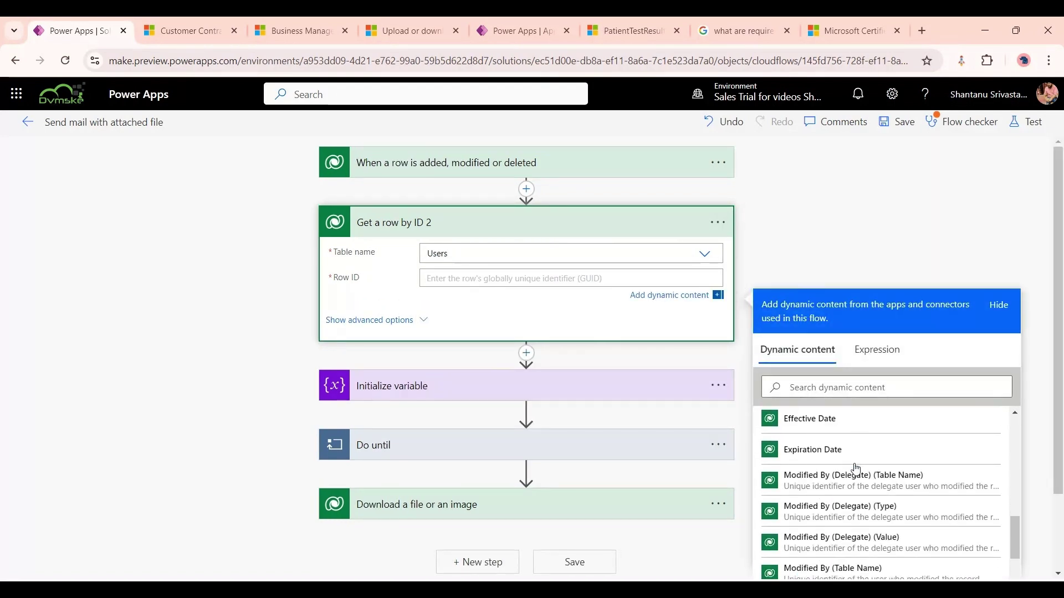
scroll(856, 468, "down", 4)
left_click(842, 550)
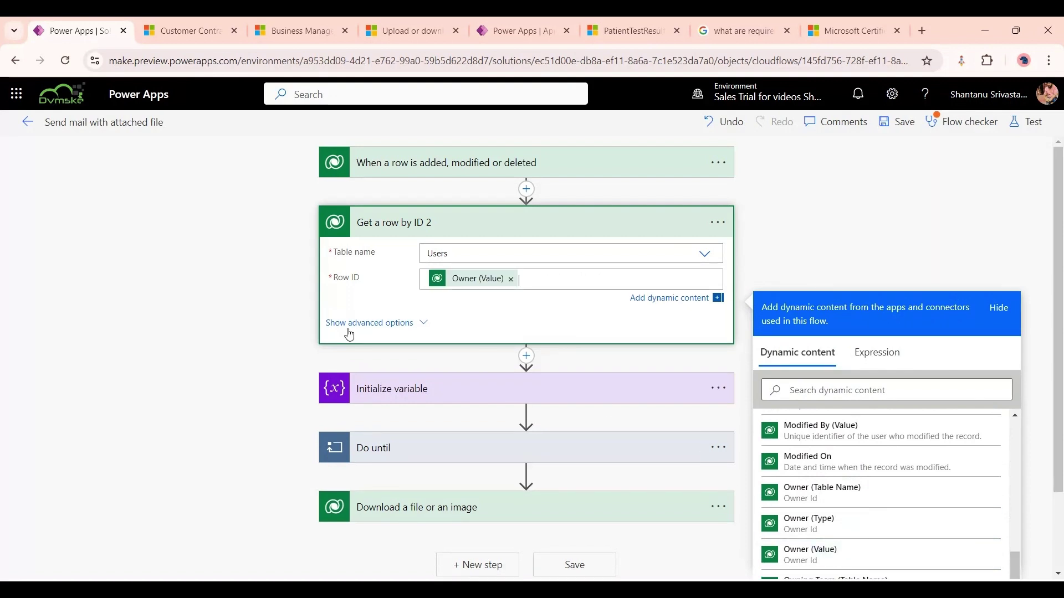
scroll(290, 317, "down", 2)
scroll(299, 332, "up", 2)
Insert an Initialize variable action directly after the Users row lookup.
left_click(526, 356)
left_click(526, 373)
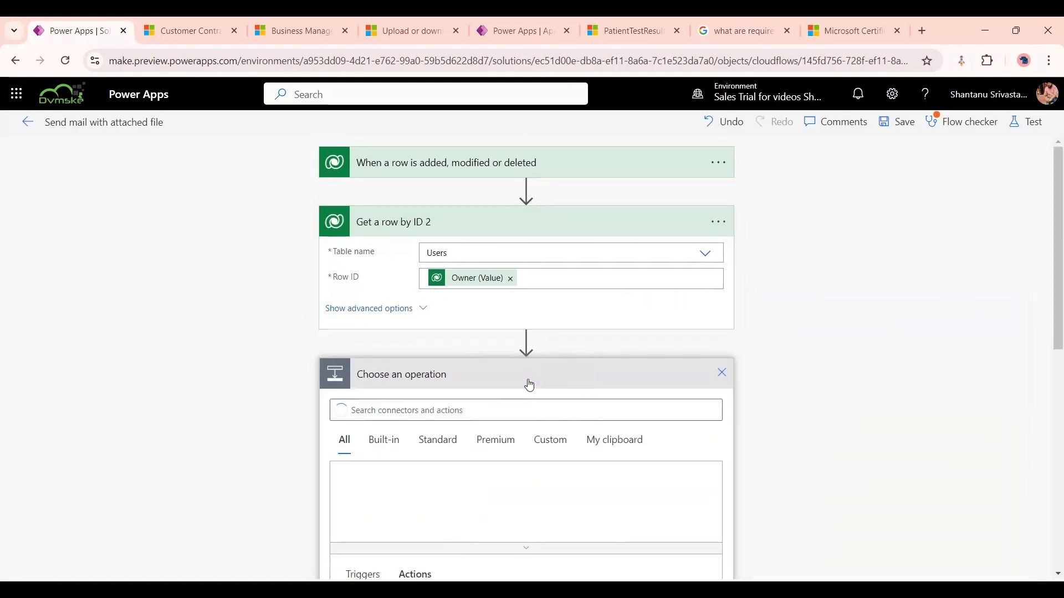
type("initia")
key("ctrl+a")
type("variab")
left_click(519, 395)
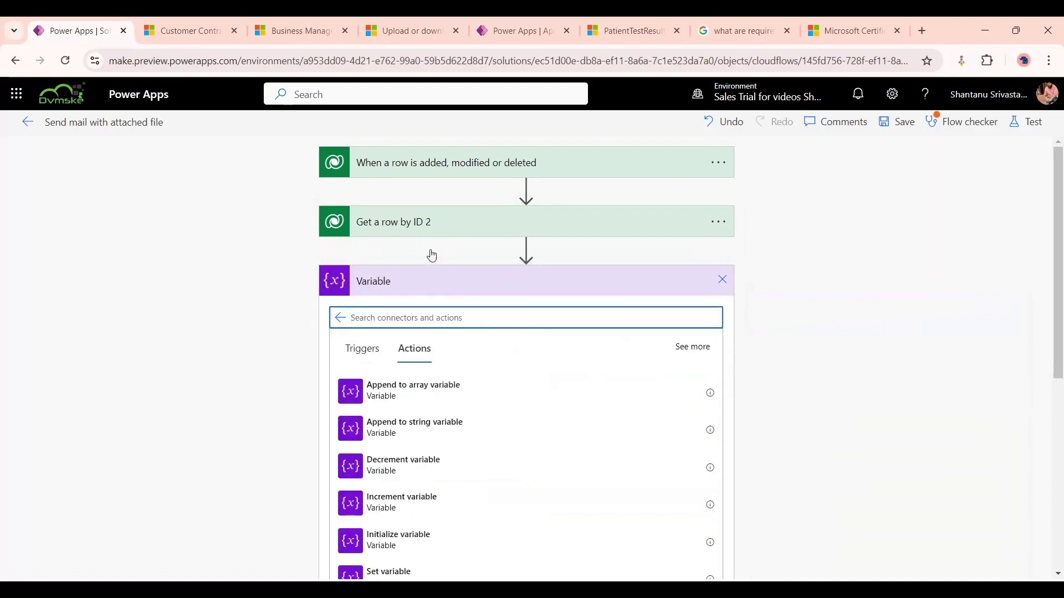
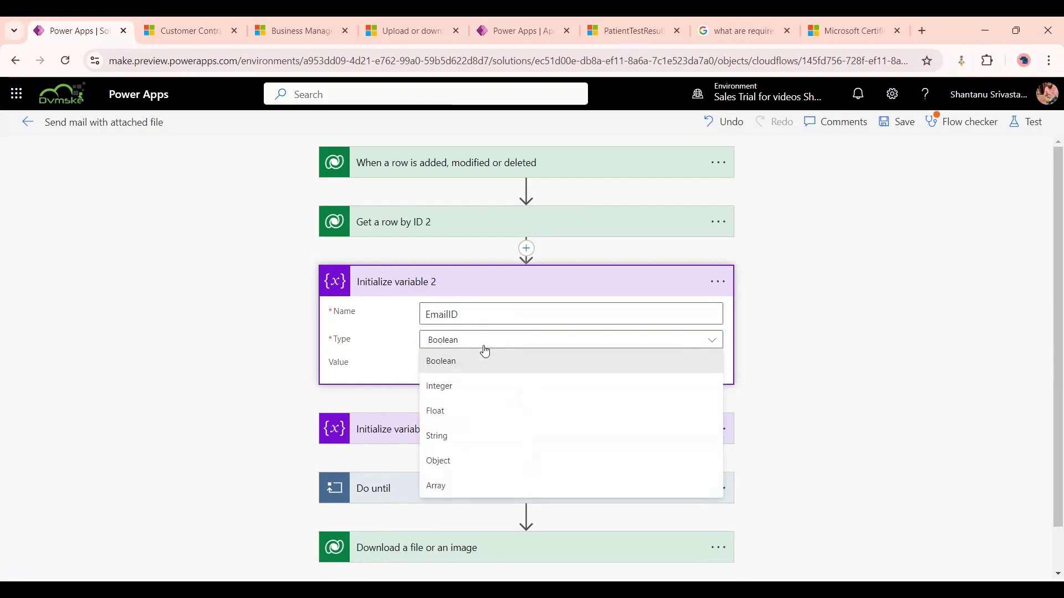
Define the new variable as EmailID with type String and the user row's Primary Email as its initial value.
left_click(440, 434)
left_click(478, 364)
scroll(847, 328, "down", 3)
scroll(849, 431, "down", 5)
scroll(875, 468, "down", 5)
scroll(874, 487, "down", 10)
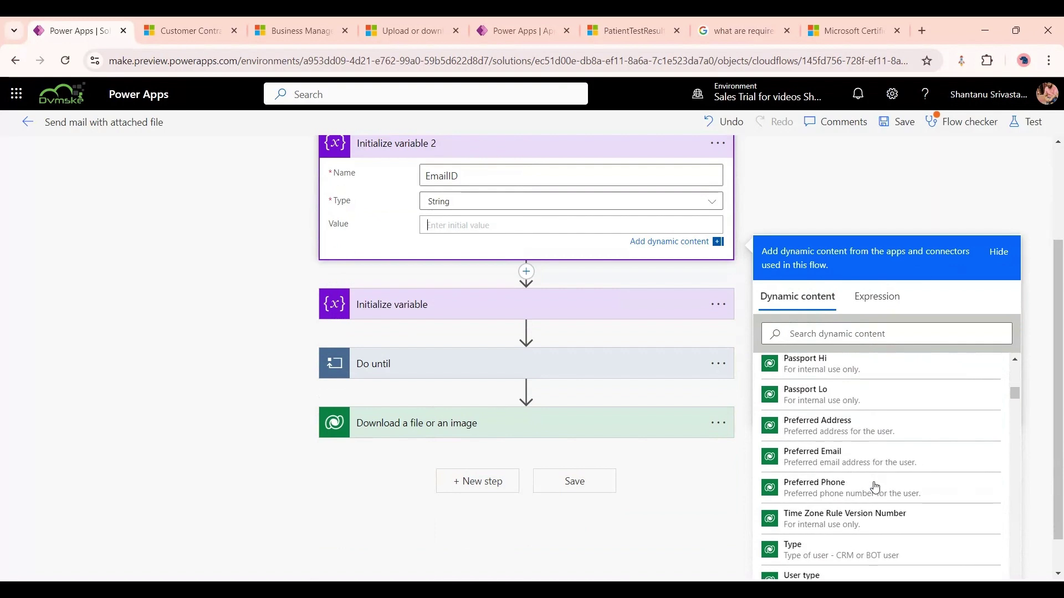
left_click(837, 549)
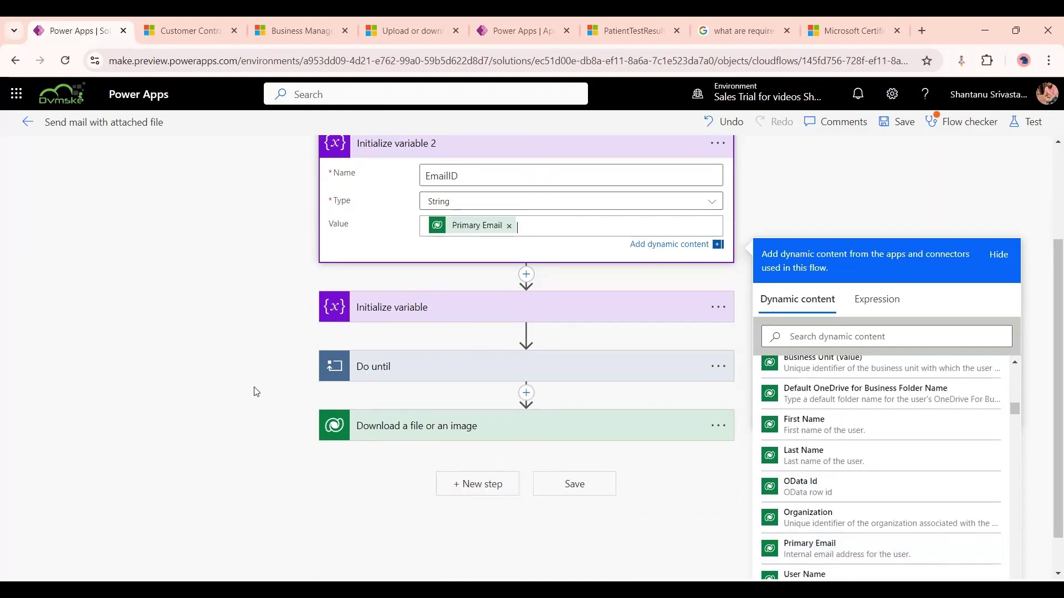
left_click(468, 440)
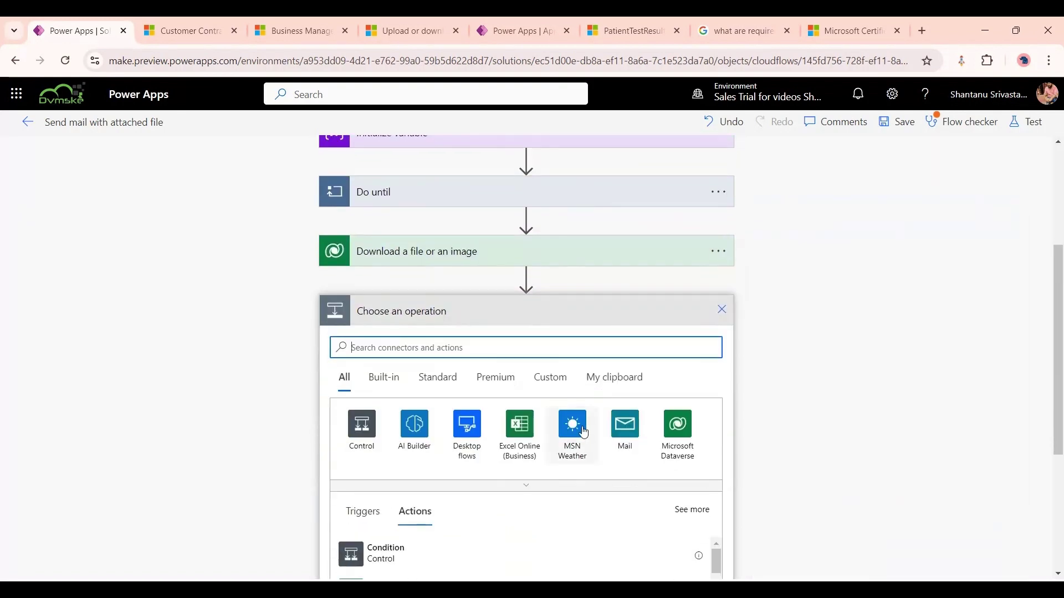
type("Send")
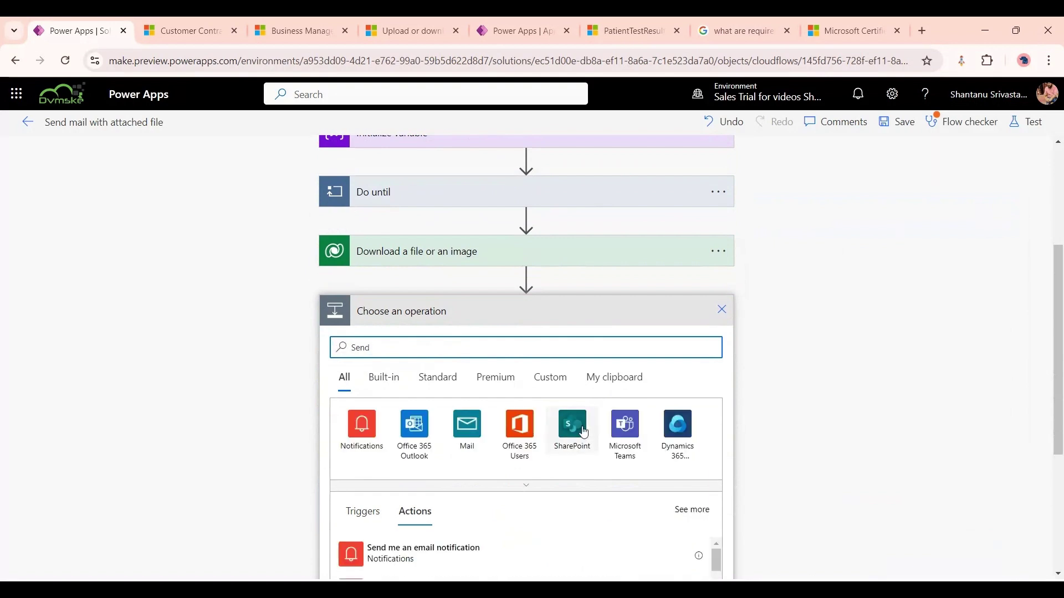
left_click(415, 428)
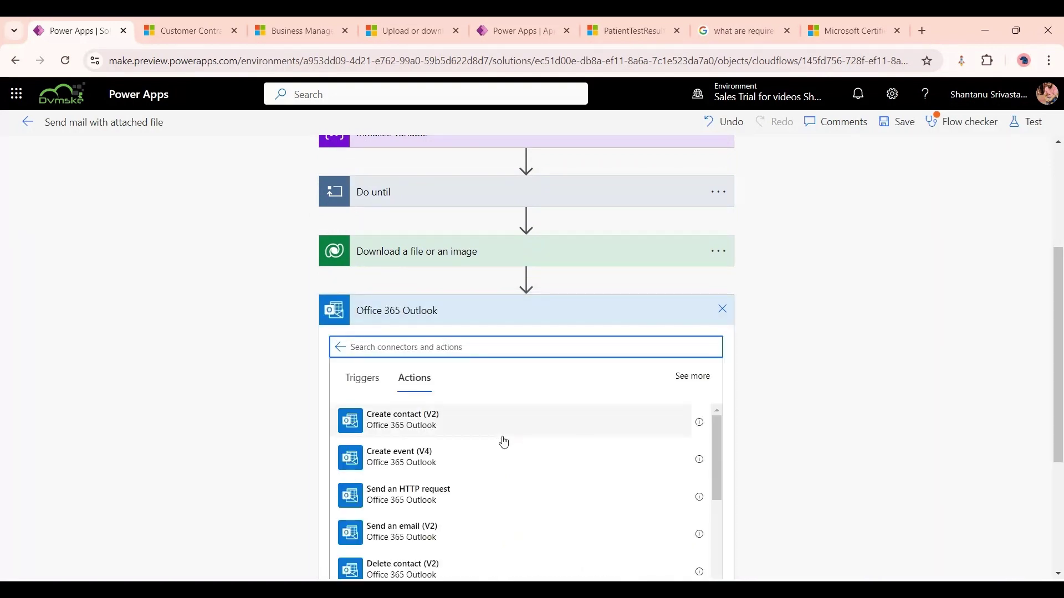
left_click(499, 432)
key("alt+Left")
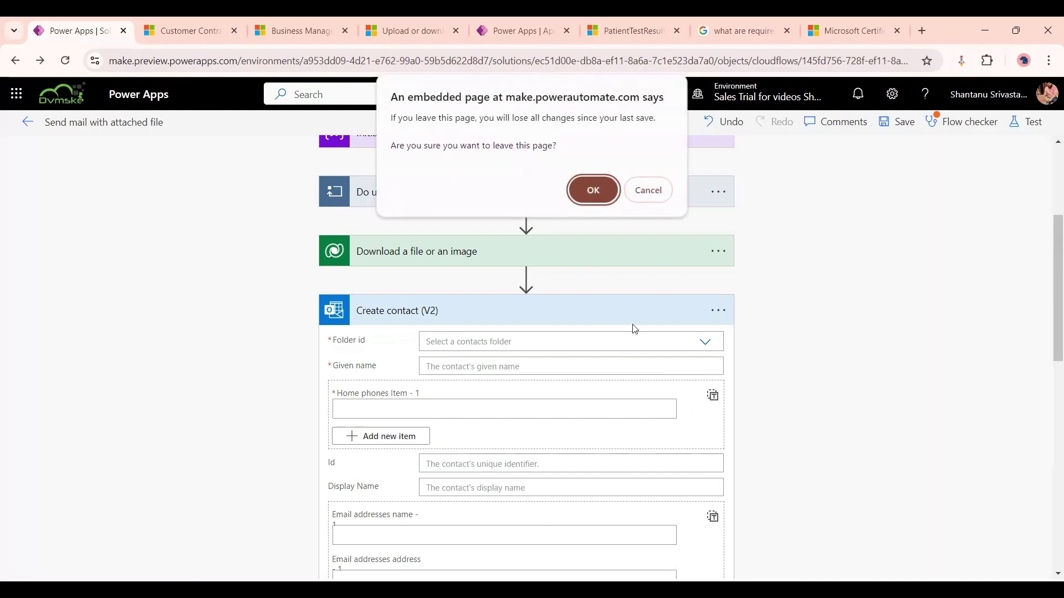
left_click(620, 190)
left_click(718, 310)
left_click(781, 432)
left_click(538, 380)
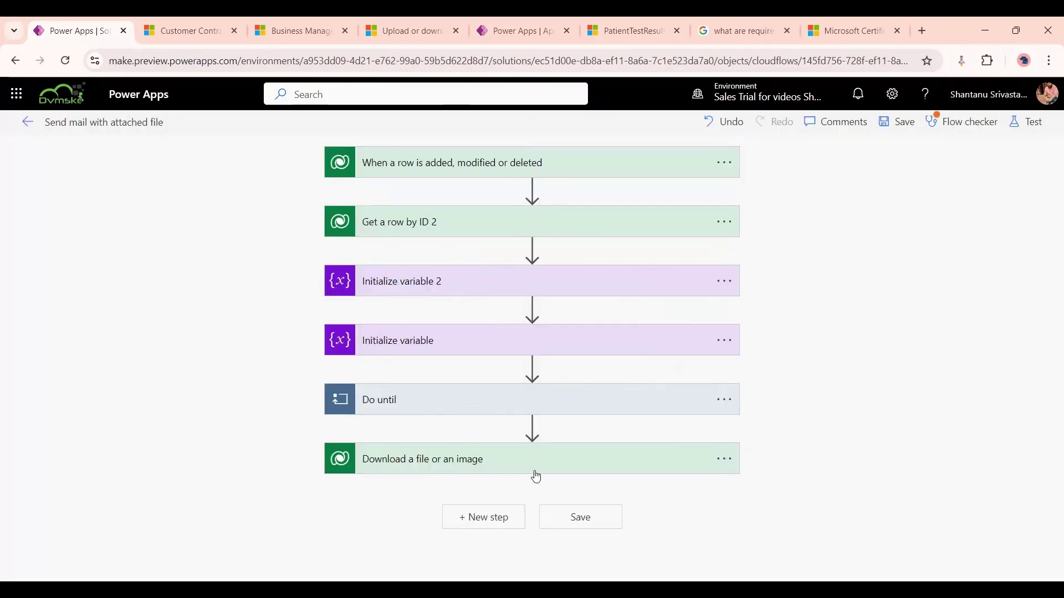
Add an Office 365 Outlook Send an email (V2) action at the end of the flow.
left_click(507, 518)
scroll(510, 498, "down", 5)
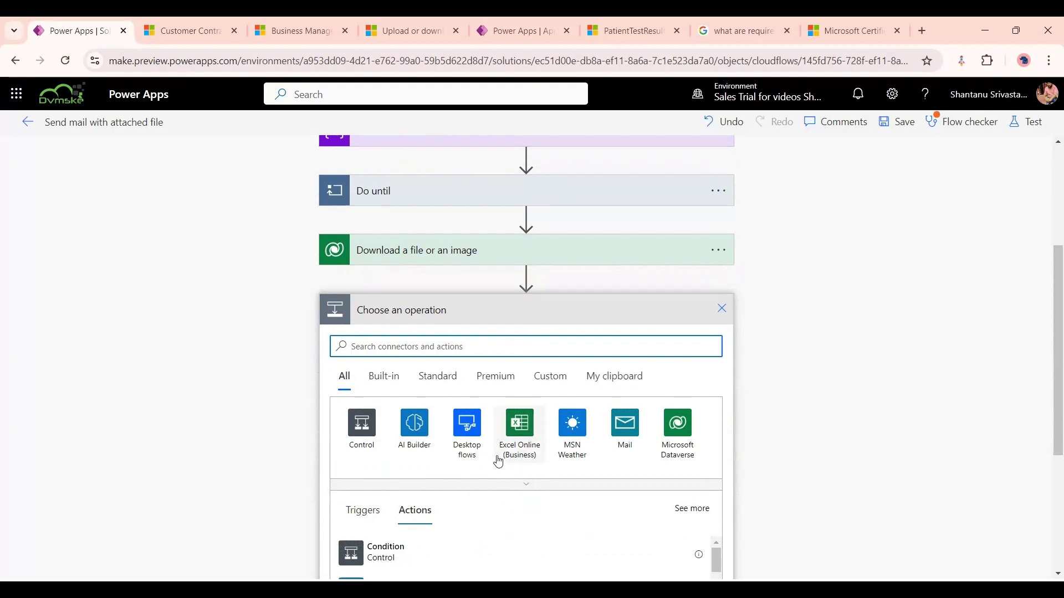
type("send")
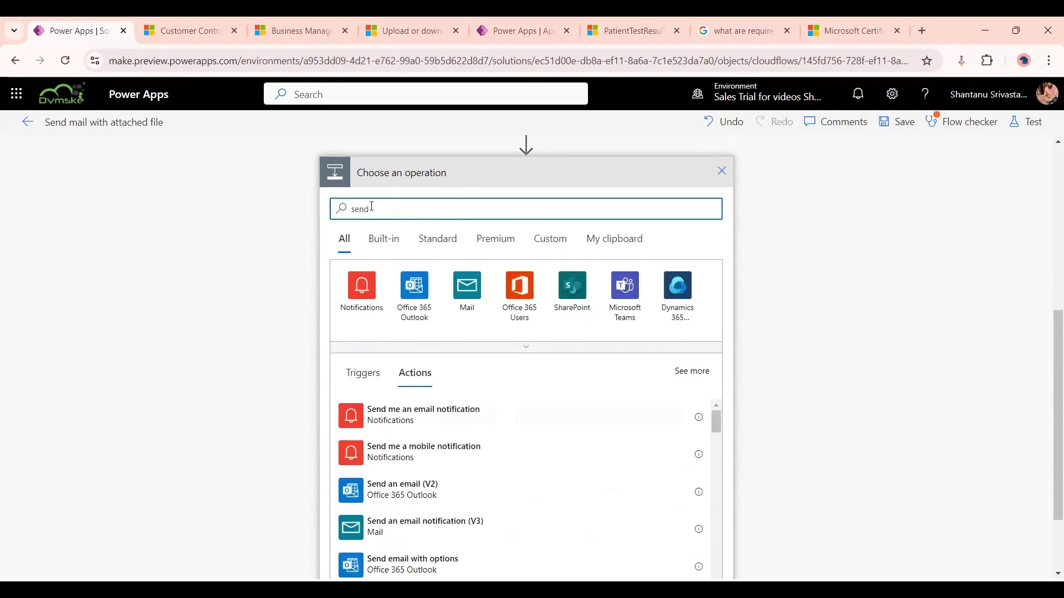
left_click(431, 487)
Address the email to the EmailID variable and enter the subject "AAttached file from contarct document".
left_click(485, 391)
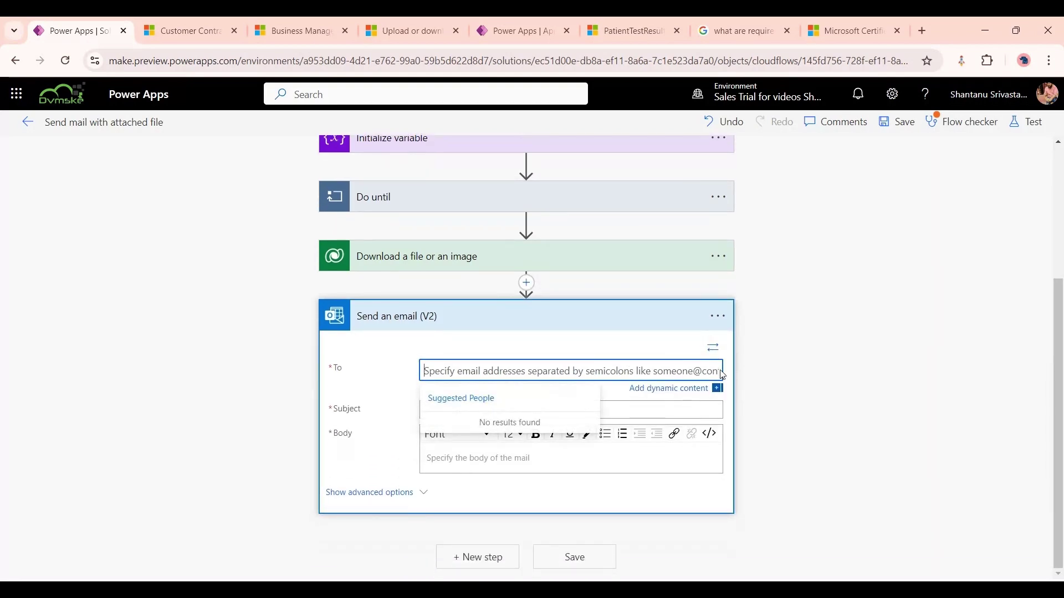
left_click(677, 389)
left_click(770, 359)
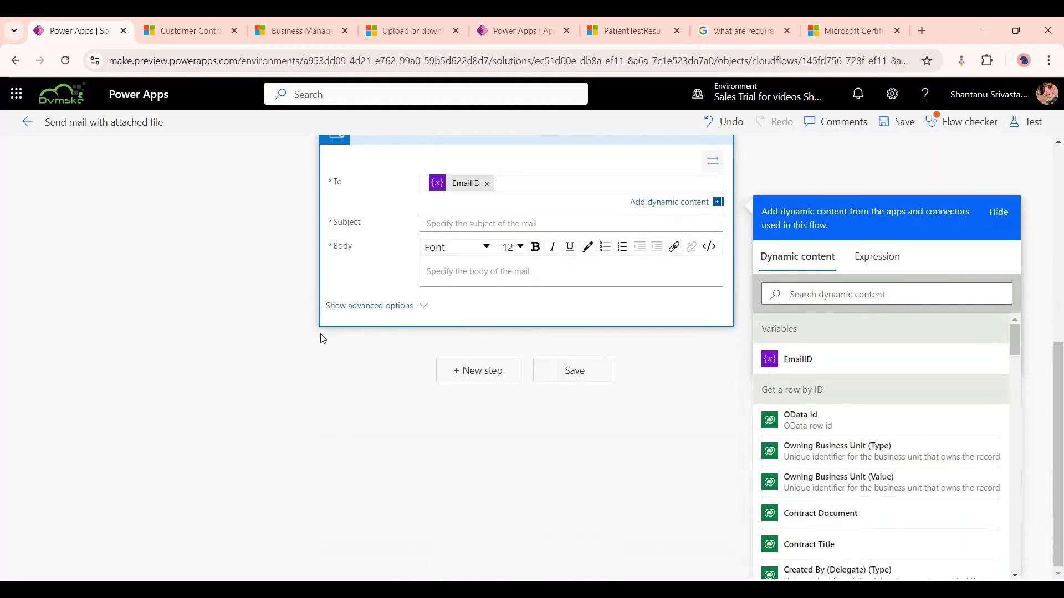
left_click(466, 224)
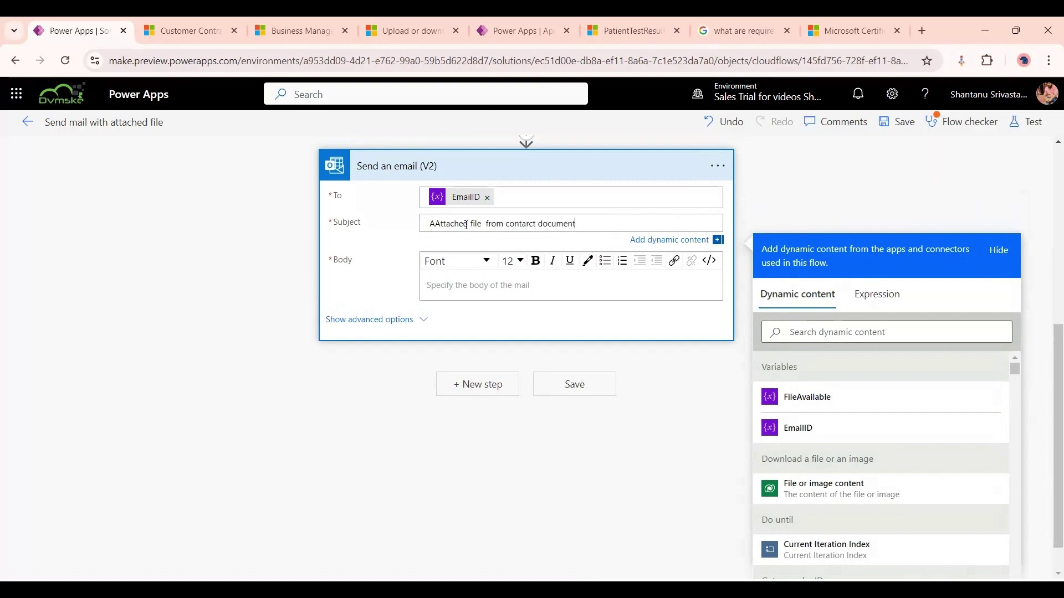
left_click(485, 283)
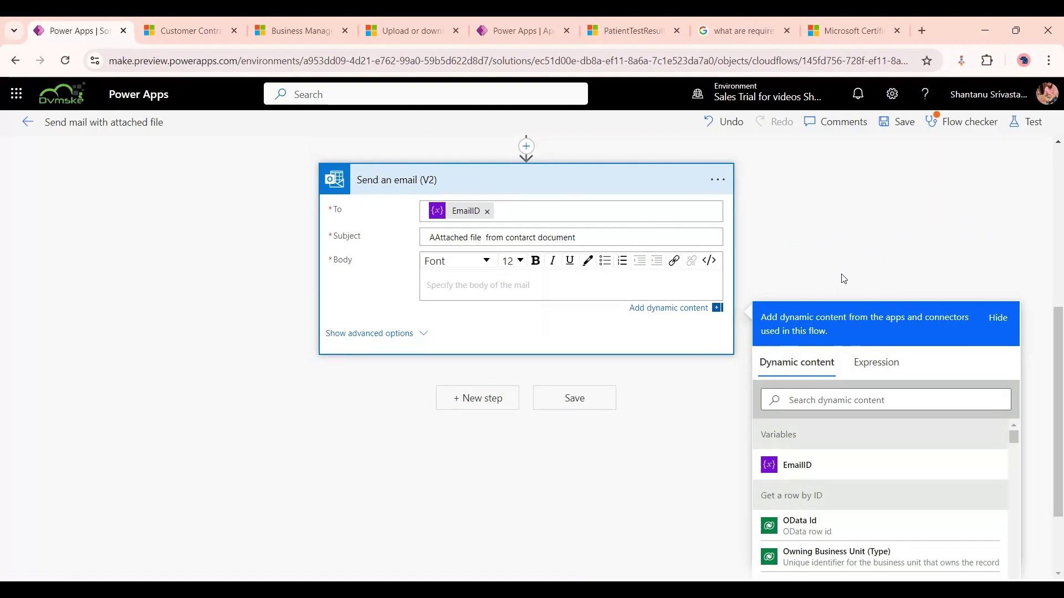
Insert an Initialize variable action between the file download and the email action.
scroll(640, 253, "up", 1)
scroll(639, 254, "up", 3)
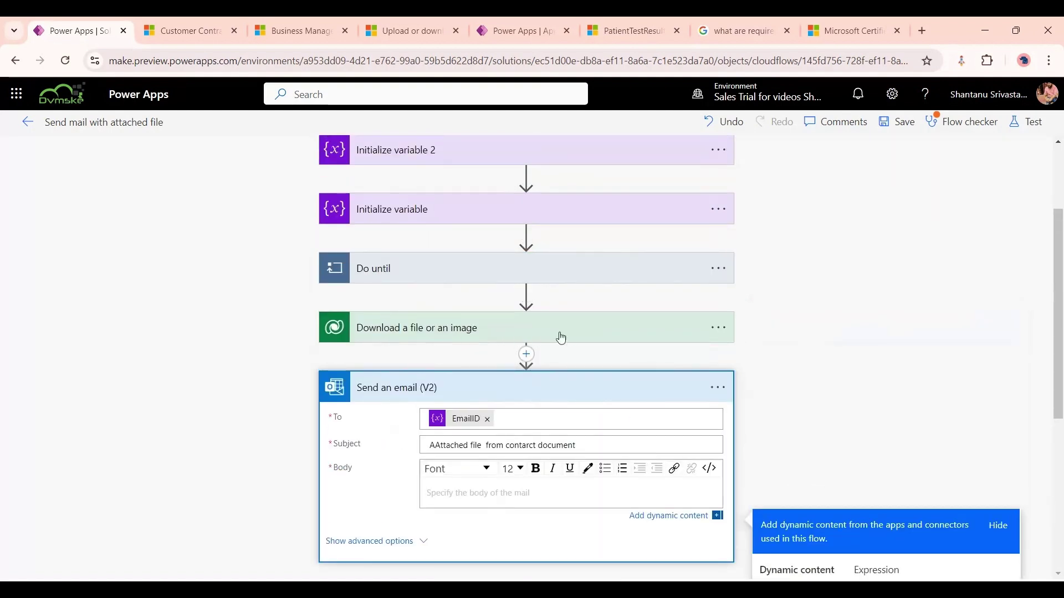
left_click(527, 355)
left_click(546, 374)
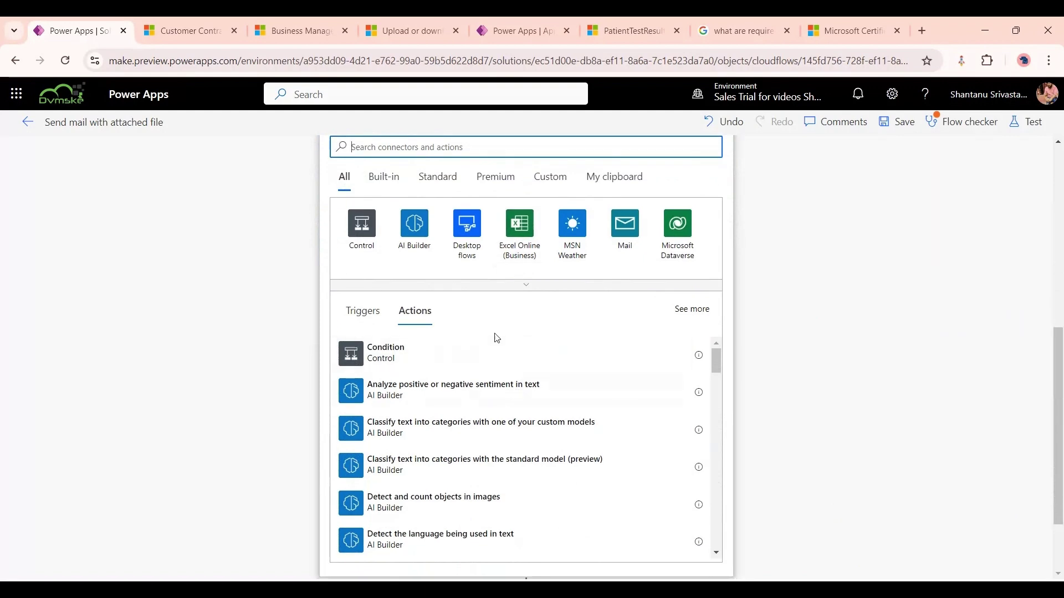
type("init")
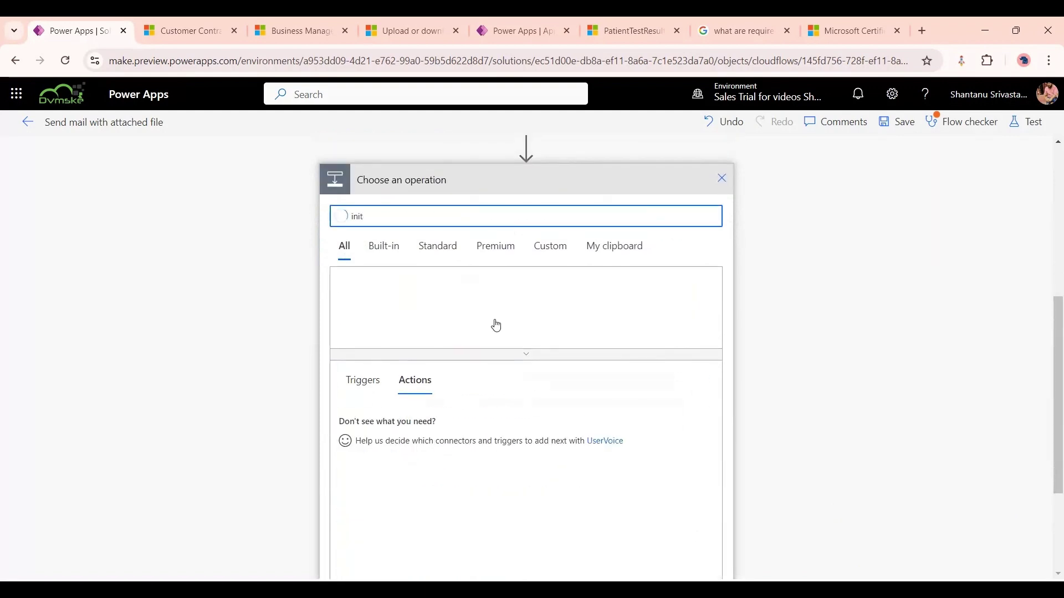
left_click(559, 322)
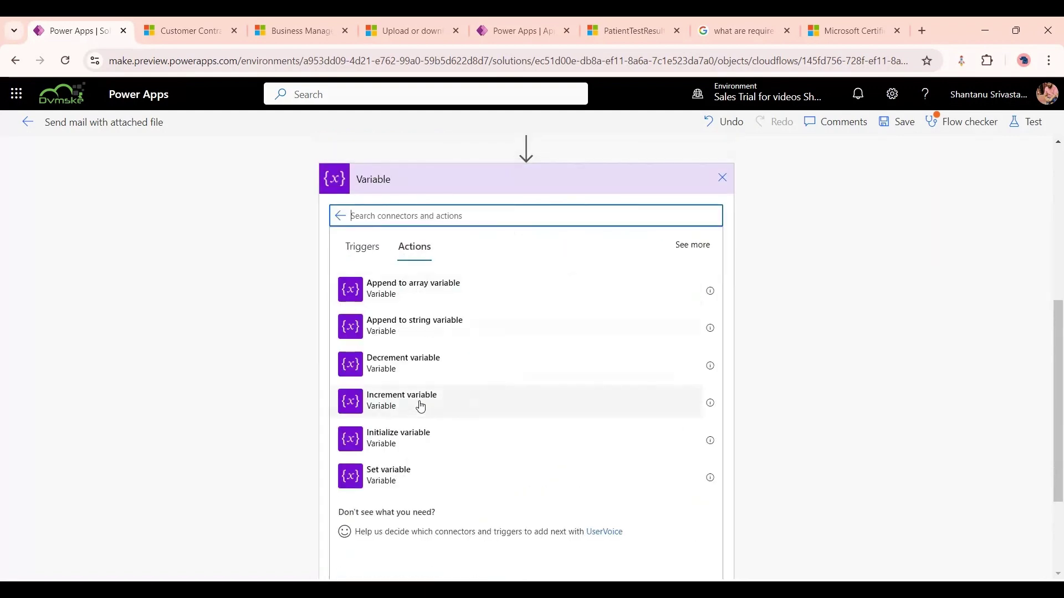
left_click(417, 439)
Define the new variable as File with type String and the downloaded File or image content as its value.
left_click(460, 388)
type("File")
left_click(457, 413)
left_click(464, 505)
left_click(474, 435)
left_click(843, 495)
Write the email body "Hi please check the document ." and insert the File variable on the line below.
left_click(409, 264)
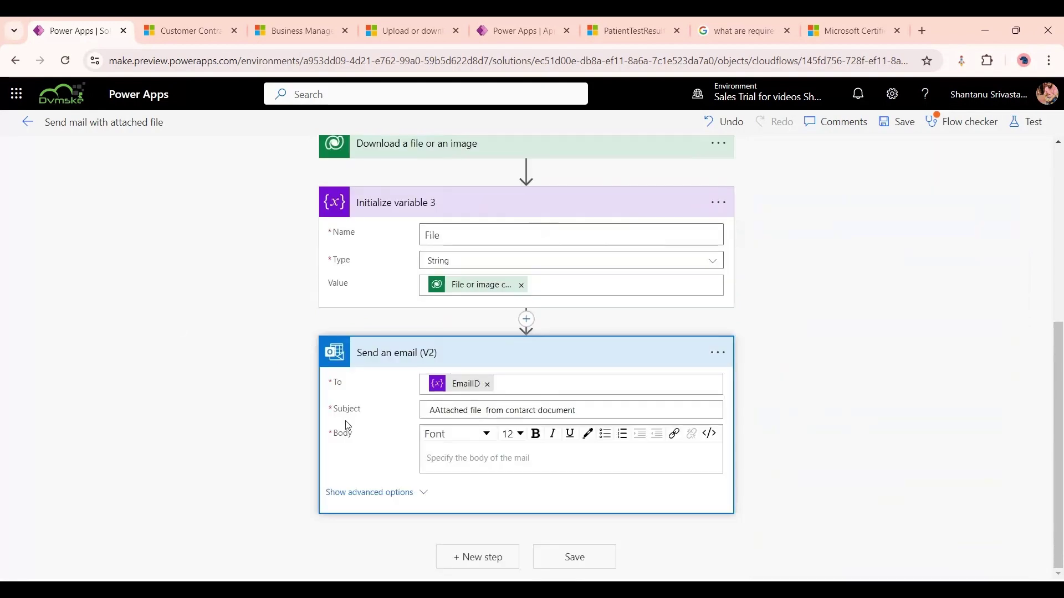
left_click(476, 309)
type("Hi please")
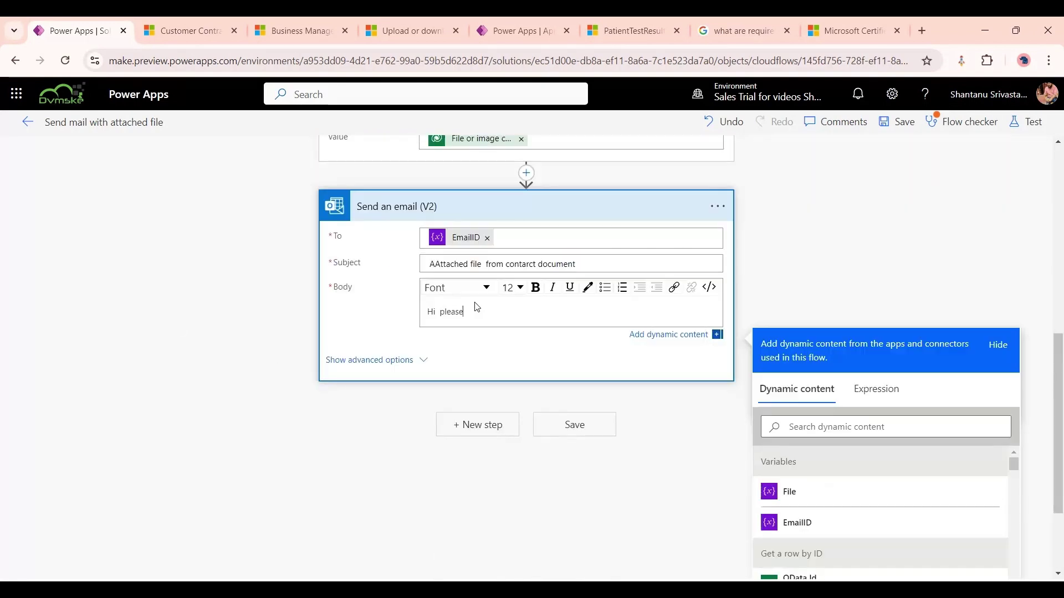
type(" check the document .")
key("Return")
scroll(826, 360, "down", 2)
left_click(826, 385)
scroll(720, 312, "up", 3)
left_click(767, 315)
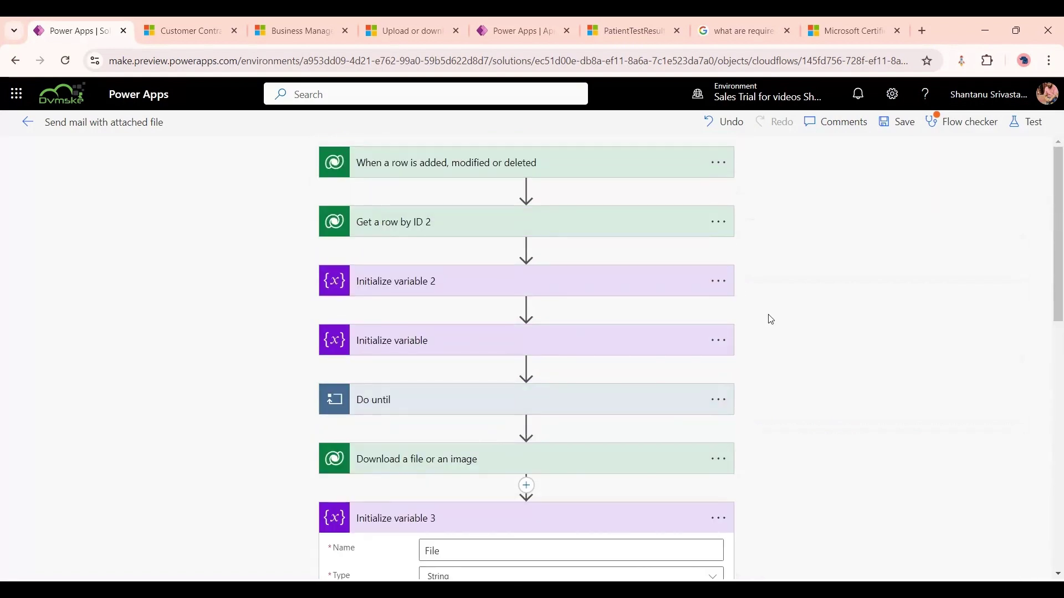
Save the flow and close the Flow checker results.
left_click(896, 122)
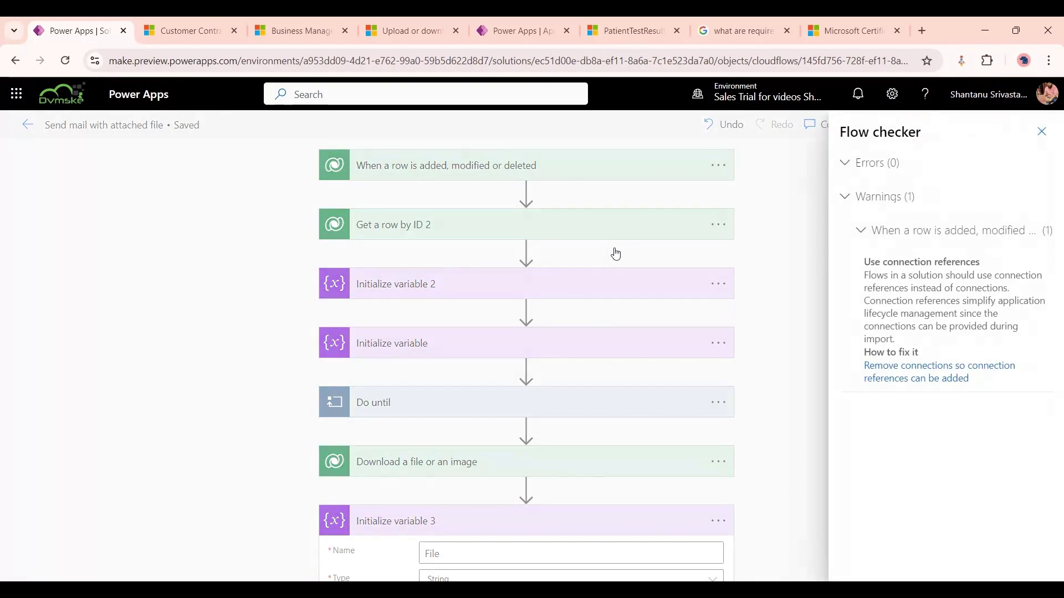
left_click(646, 204)
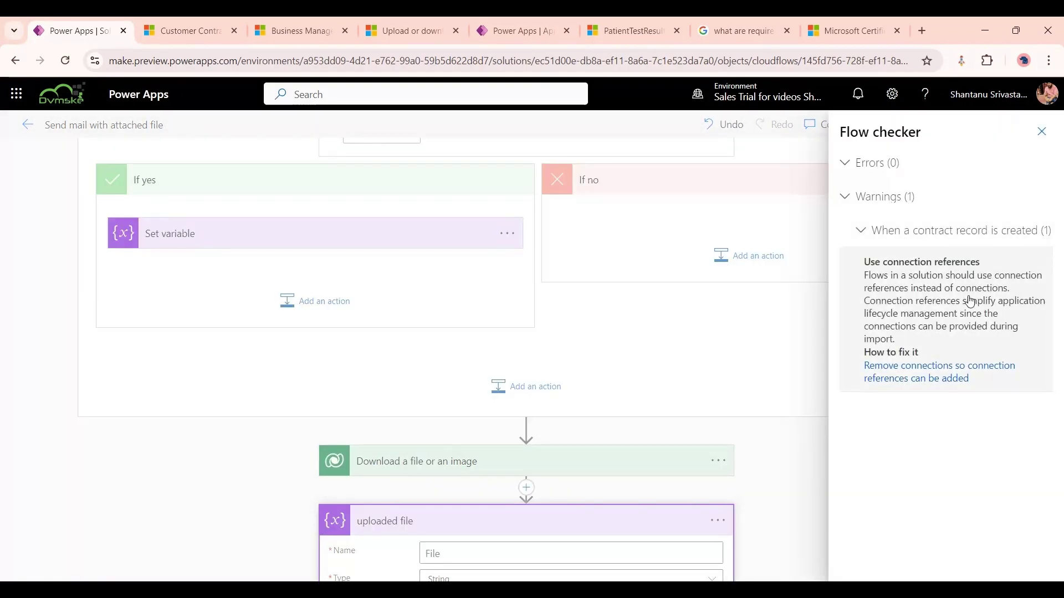
left_click(1041, 132)
scroll(494, 285, "up", 8)
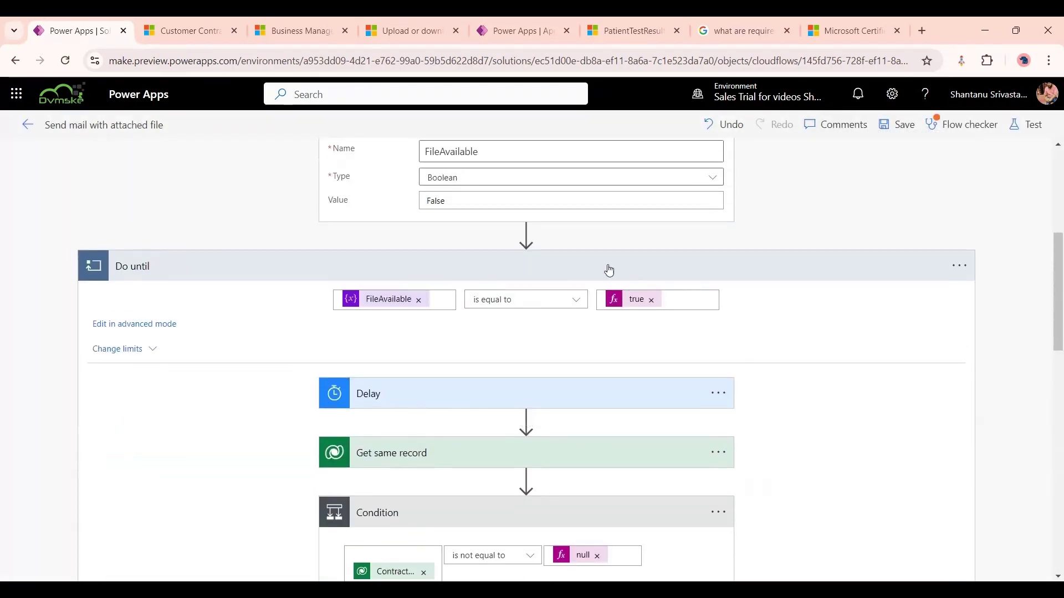
Start a manual test of the flow.
left_click(1026, 125)
left_click(805, 159)
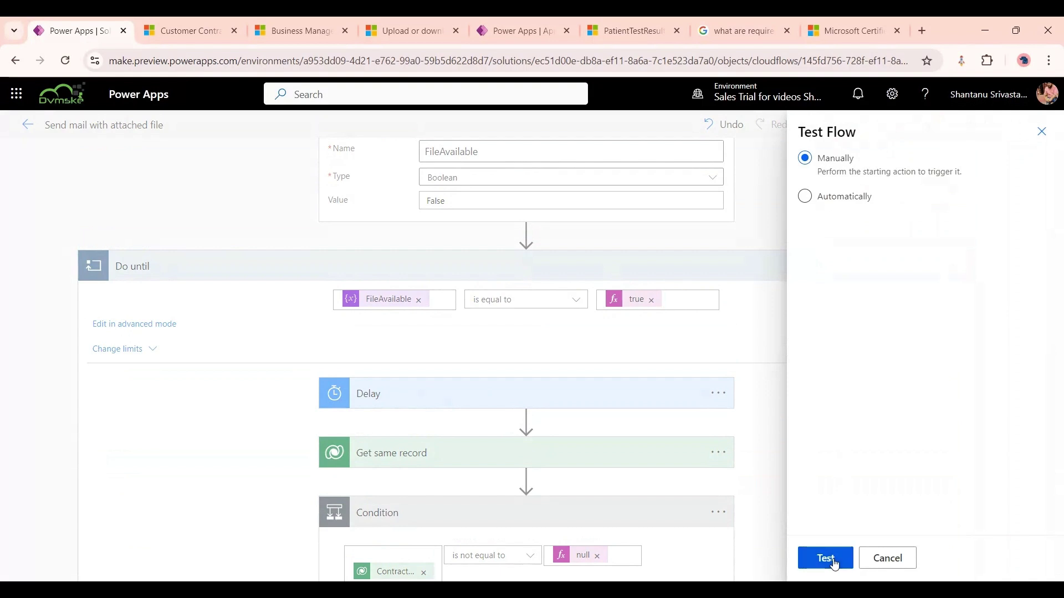
left_click(825, 558)
Start a new Customer Contract in Sales Hub with title Test1, the second listed contact as customer, and contract amount 8899.
key("ctrl+Tab")
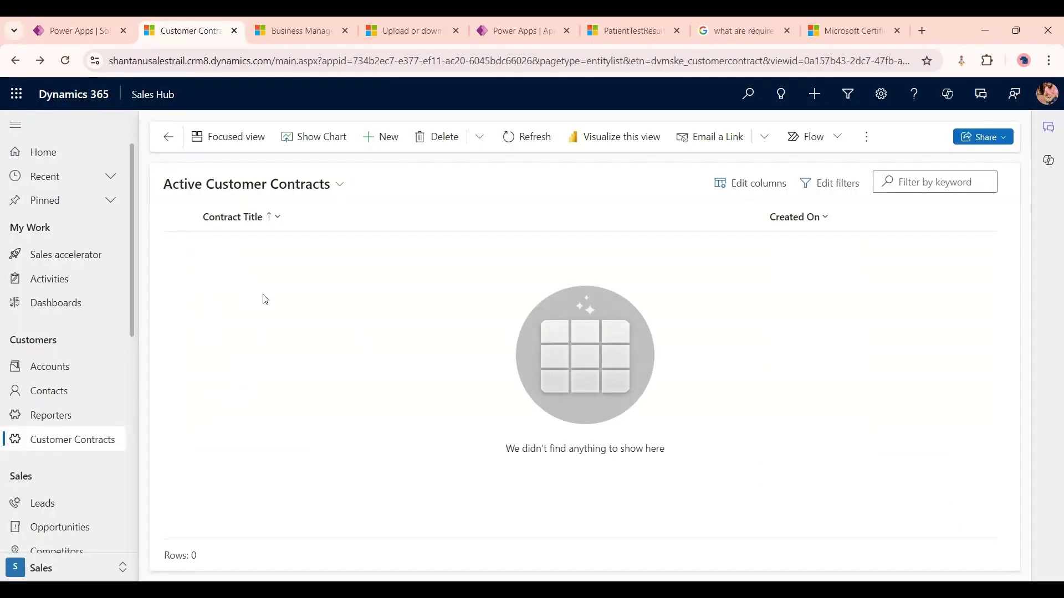
left_click(371, 139)
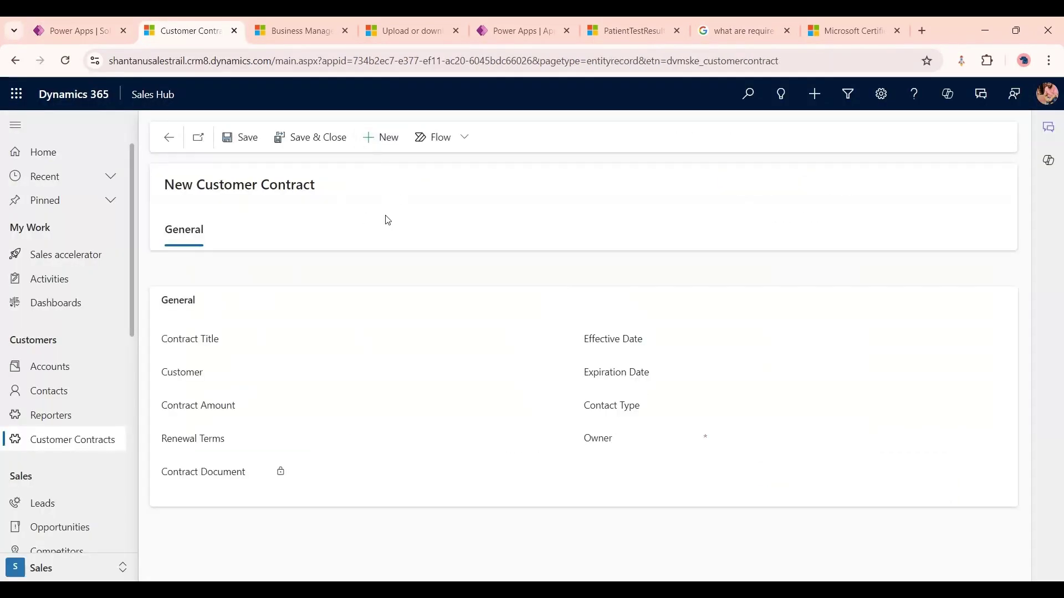
left_click(374, 316)
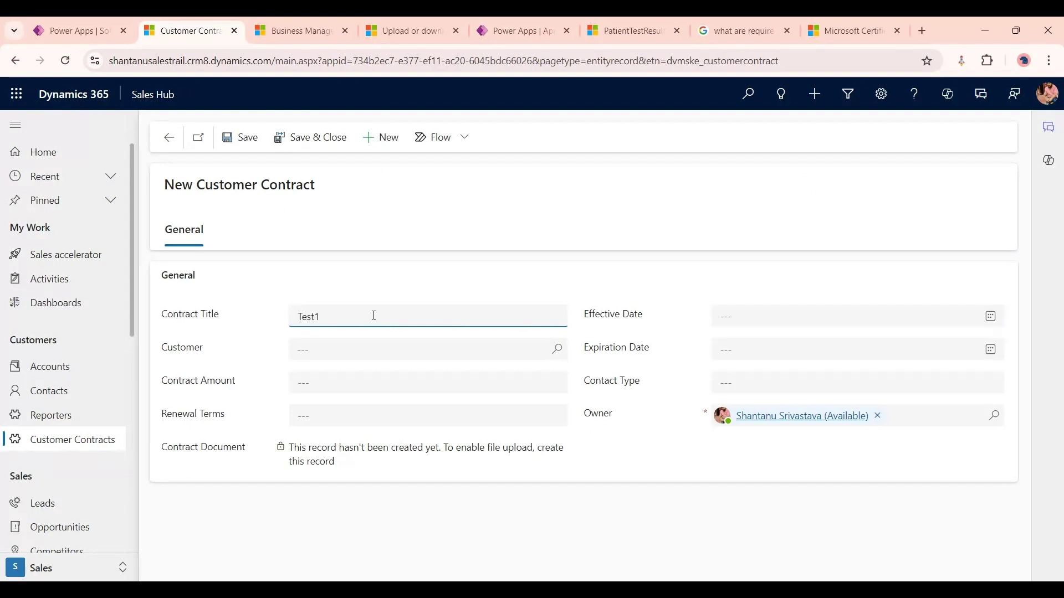
left_click(553, 358)
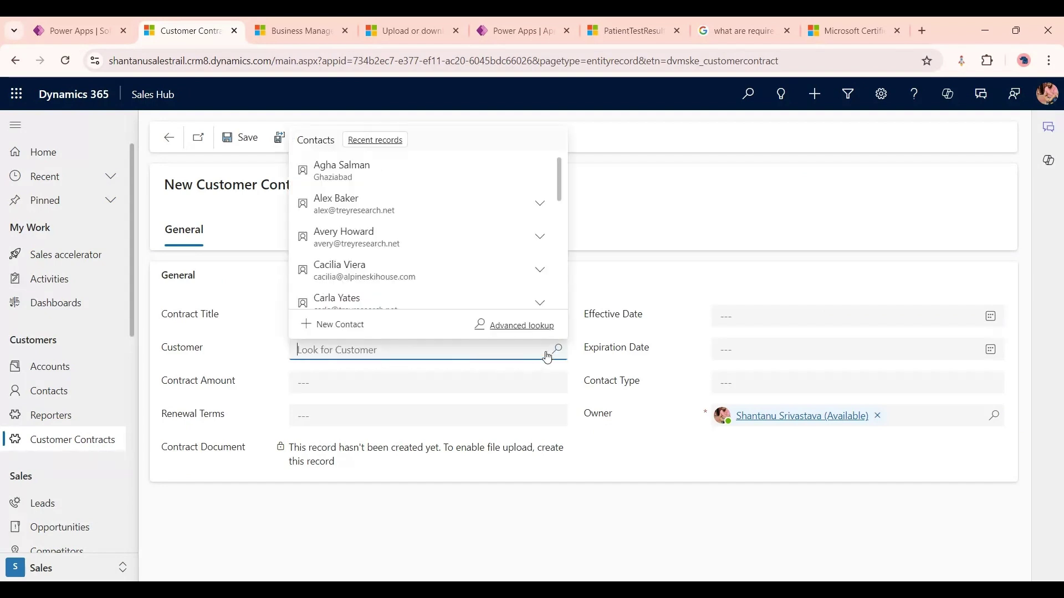
left_click(355, 207)
left_click(419, 380)
type("8899")
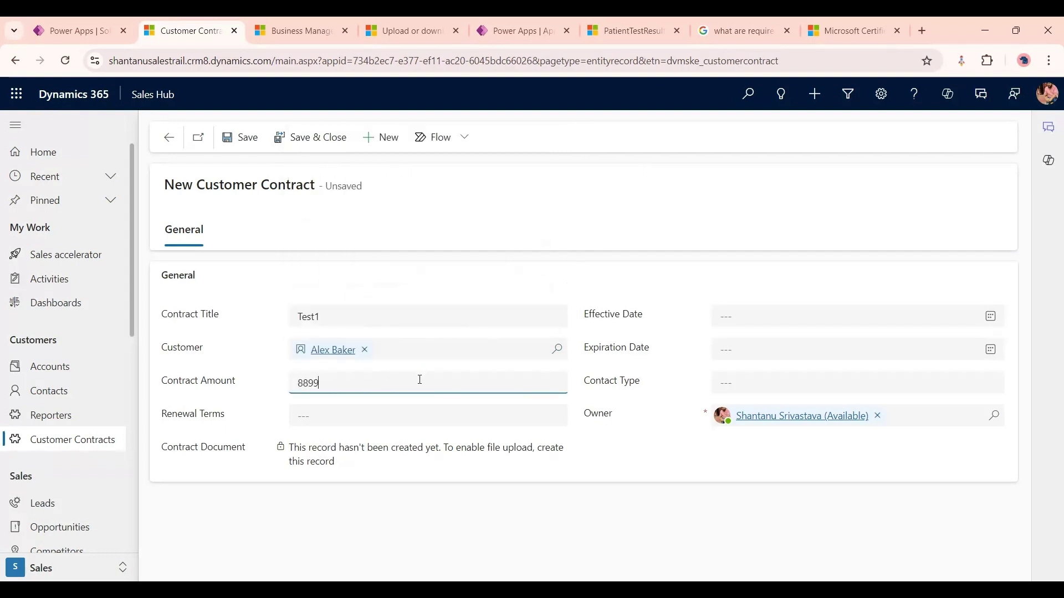
Set the contract's Effective Date to 10/22/2024 and Contact Type to Annually, and save the record.
left_click(991, 316)
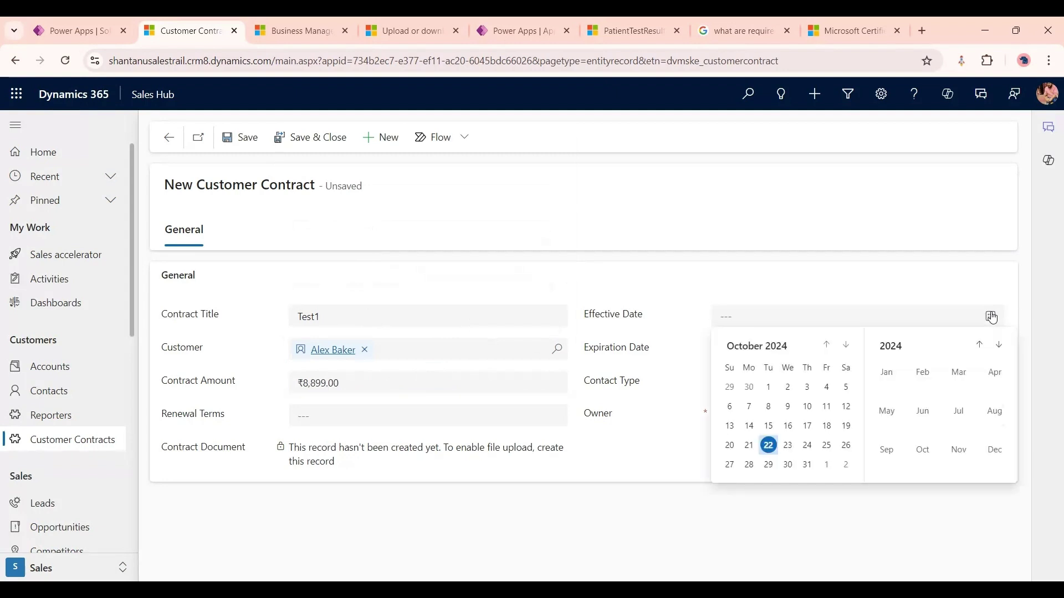
left_click(768, 447)
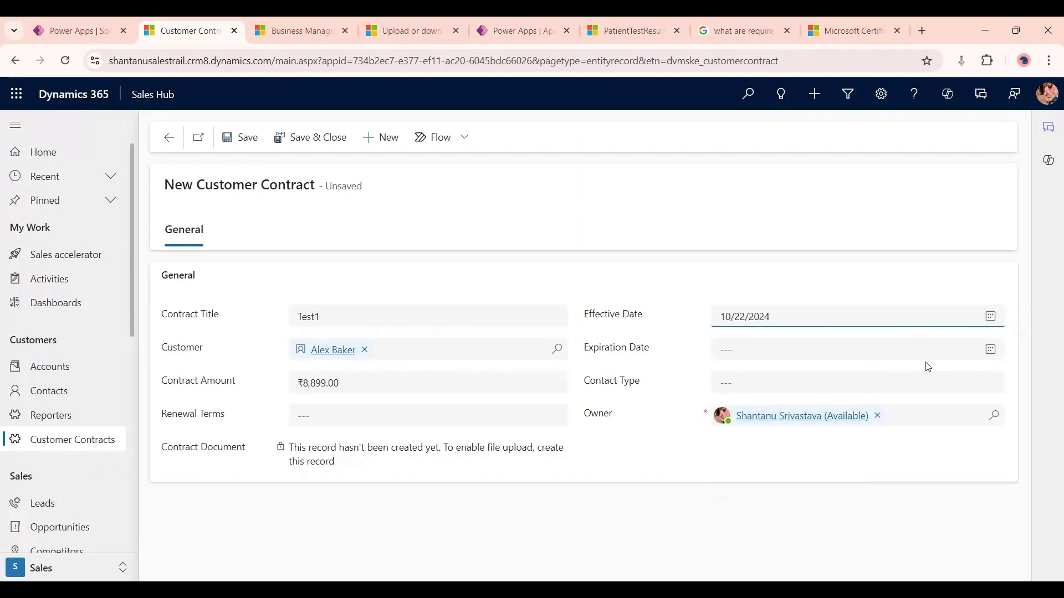
left_click(974, 381)
left_click(783, 432)
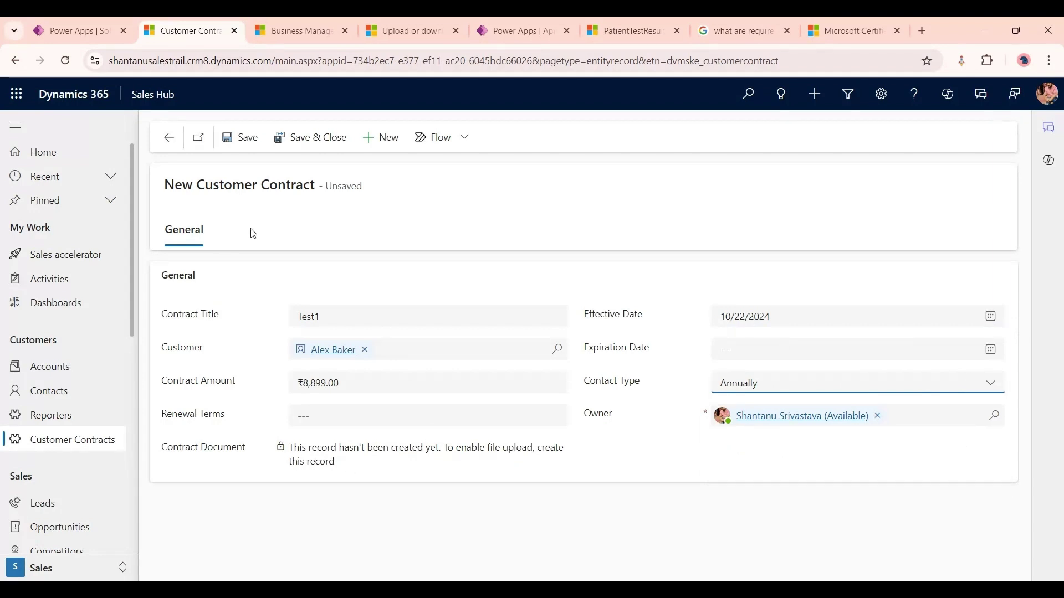
left_click(242, 139)
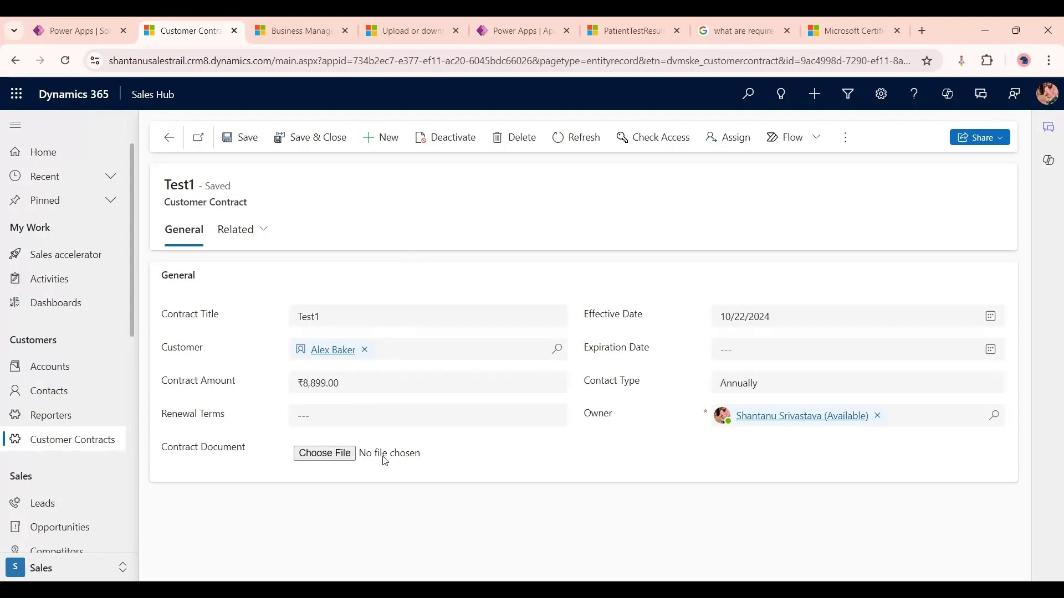
Search Google for "stopwatch online" in a new browser tab and start the stopwatch.
left_click(78, 31)
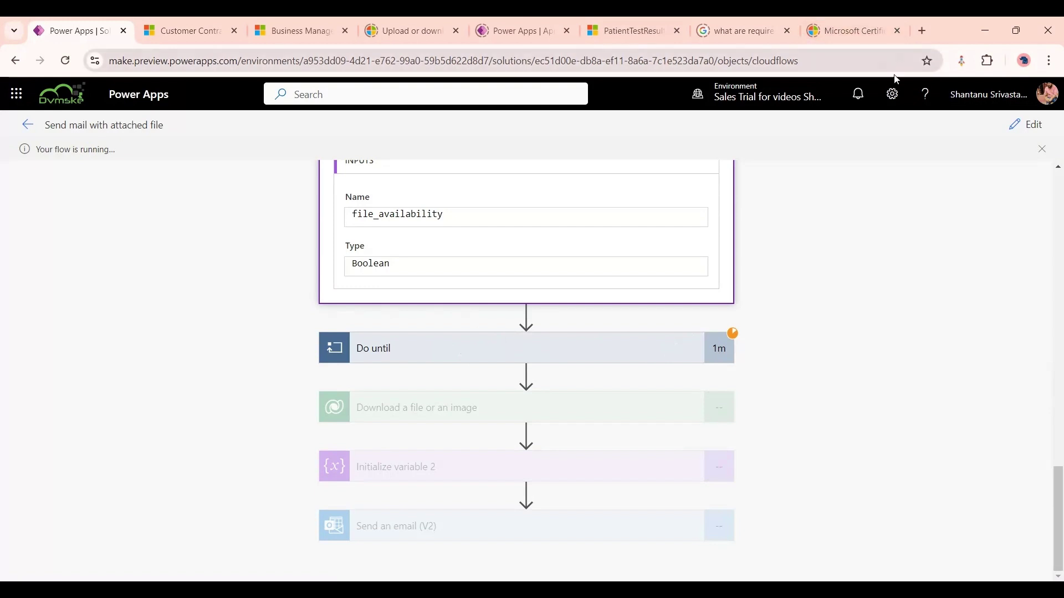
left_click(922, 27)
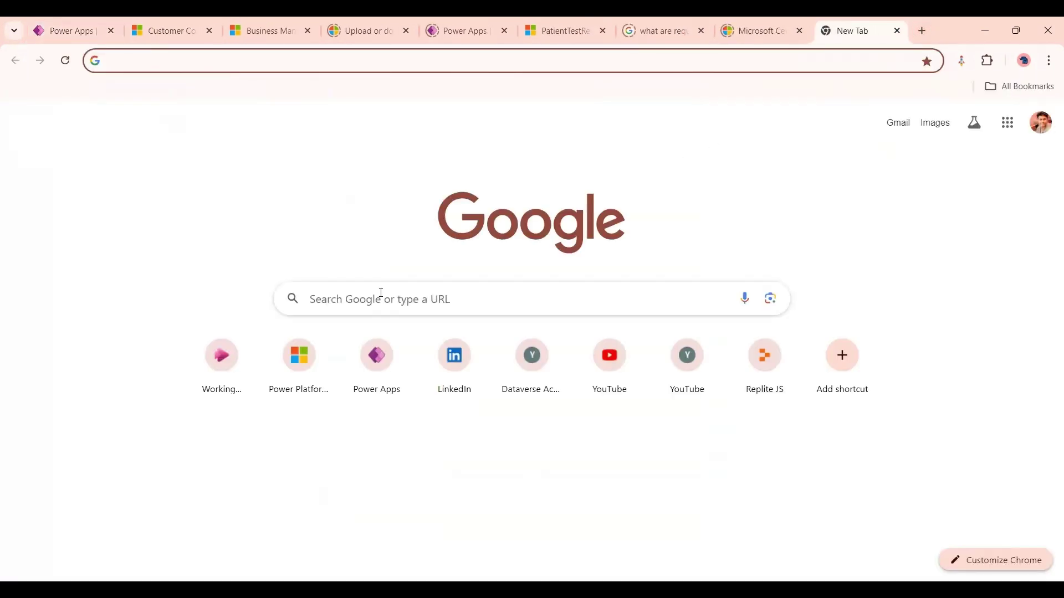
left_click(381, 293)
type("stopwatch online")
left_click(370, 349)
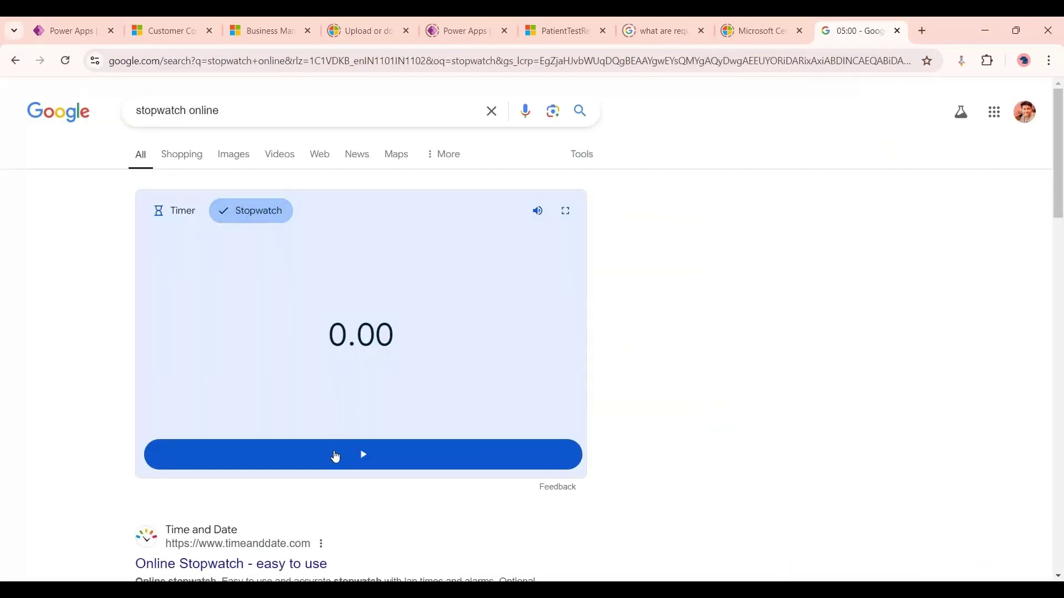
left_click(335, 455)
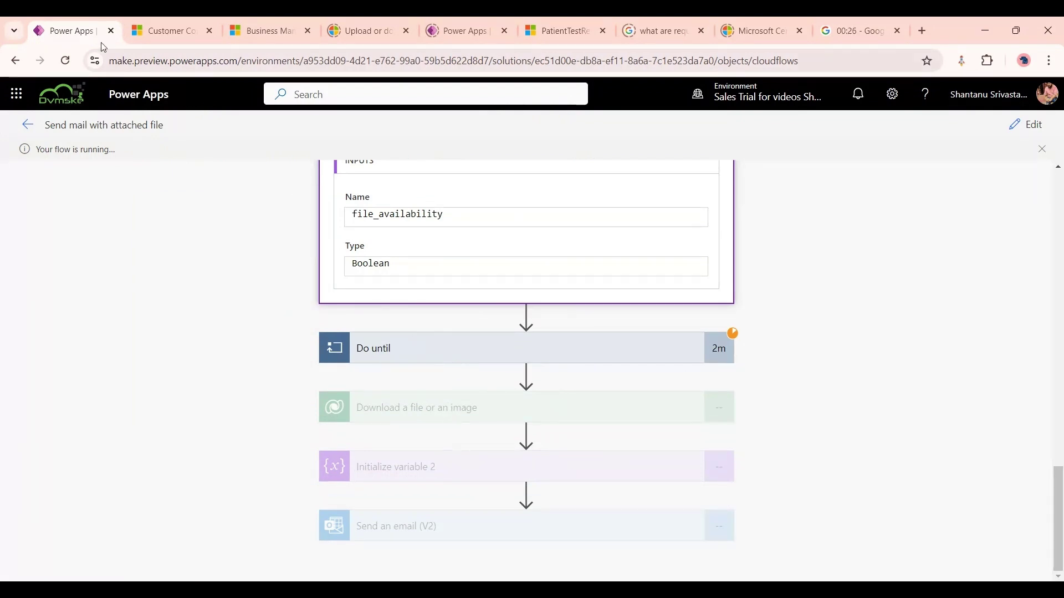
Check the contract record and the flow run's Do until progress against the running stopwatch.
left_click(182, 25)
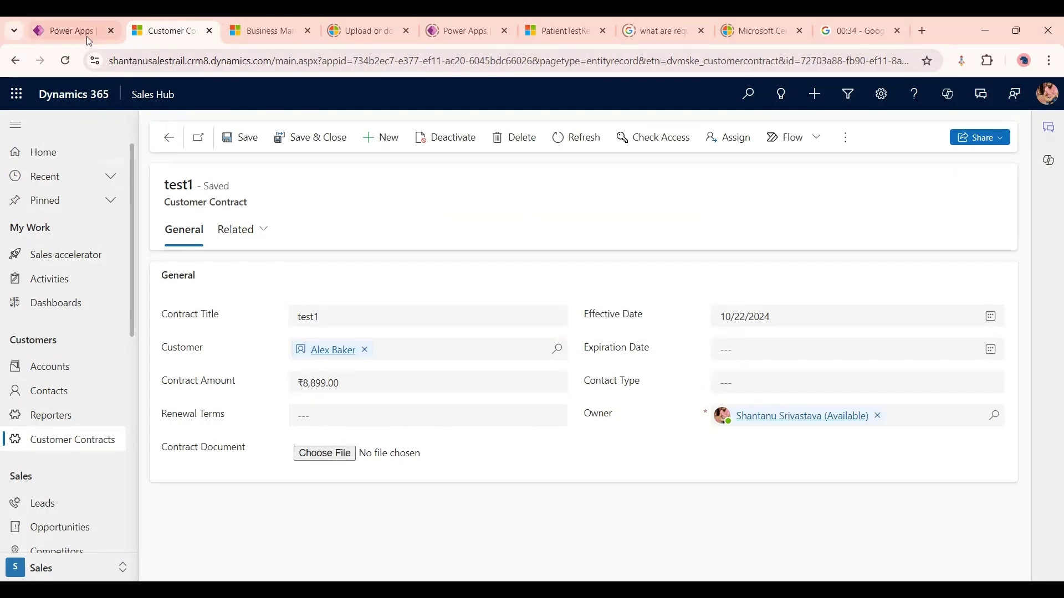
key("ctrl+shift+Tab")
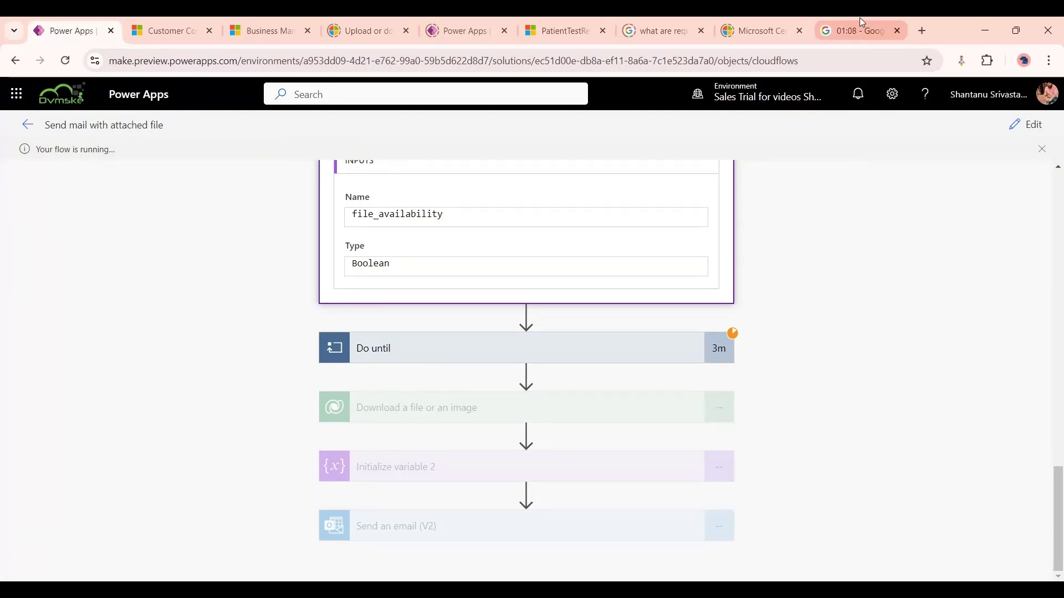
left_click(862, 22)
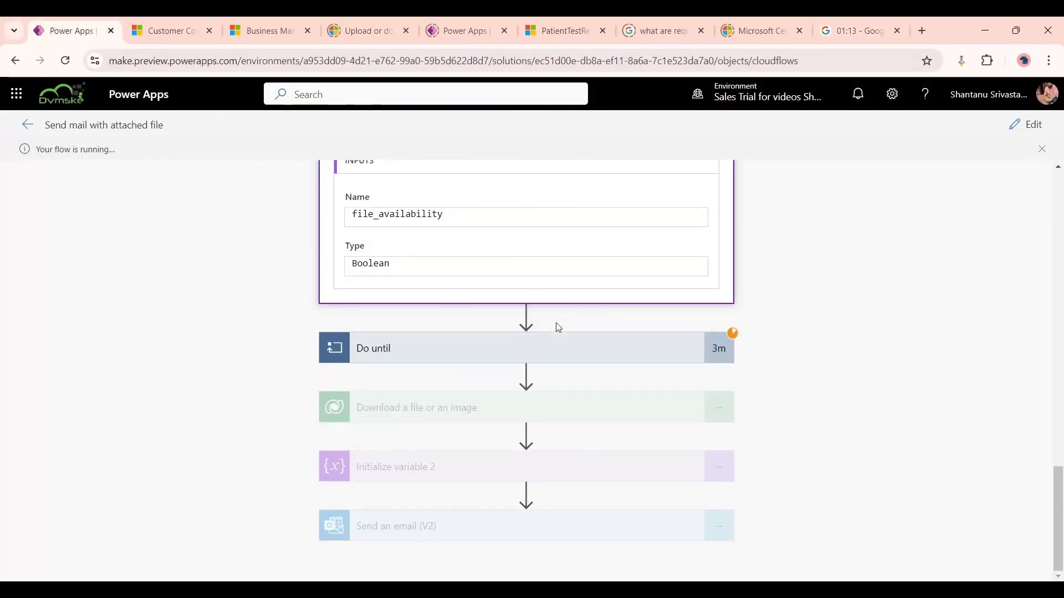
Upload the file Status OCT.txt as the Contract Document of the test1 customer contract.
left_click(155, 23)
left_click(336, 454)
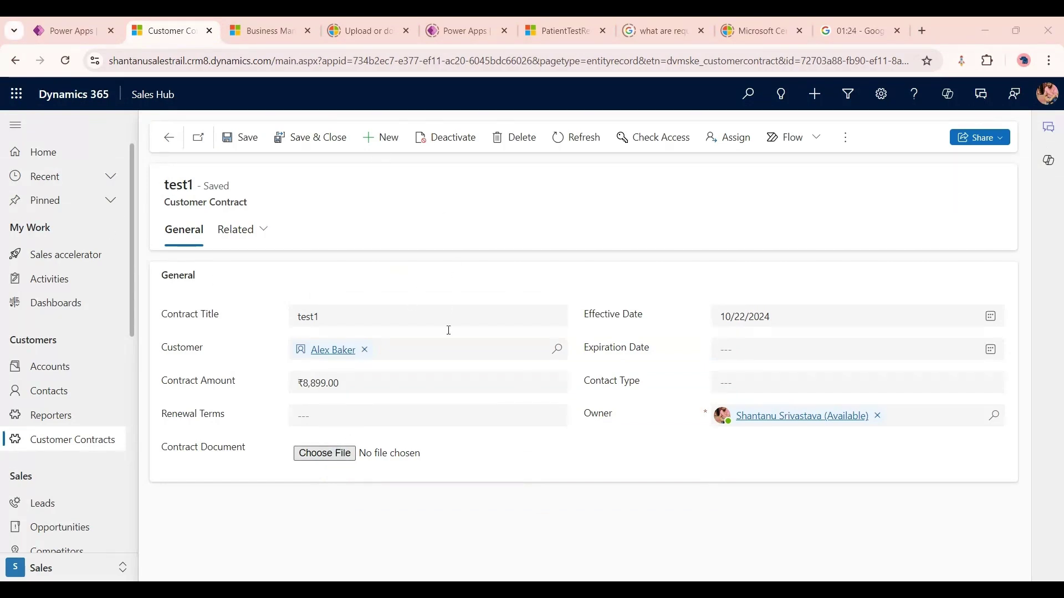
key("Return")
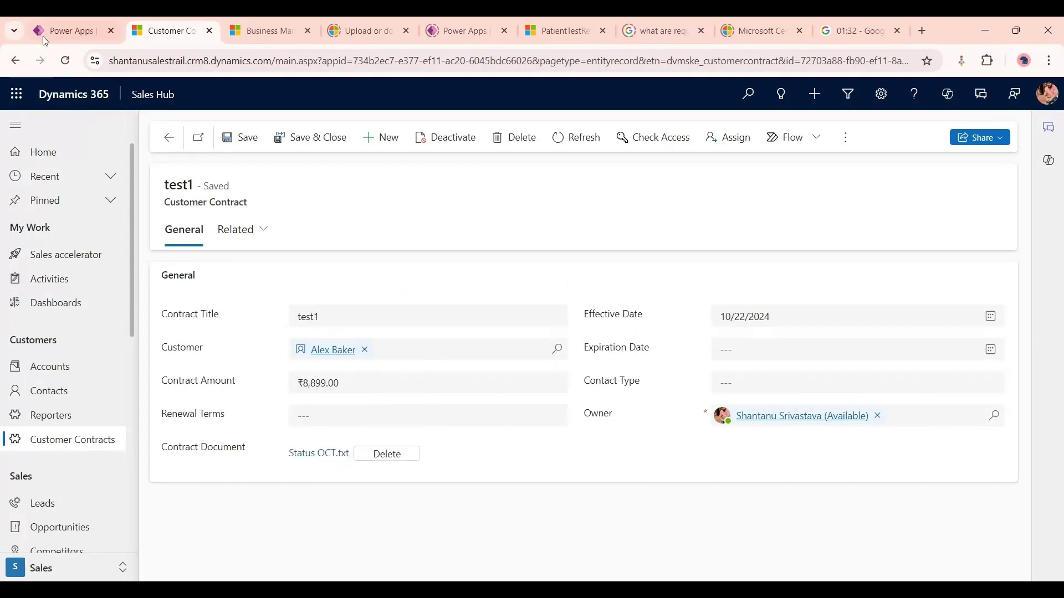
Return to the flow run and expand the first Do until iteration to check its Condition's expression result.
left_click(67, 31)
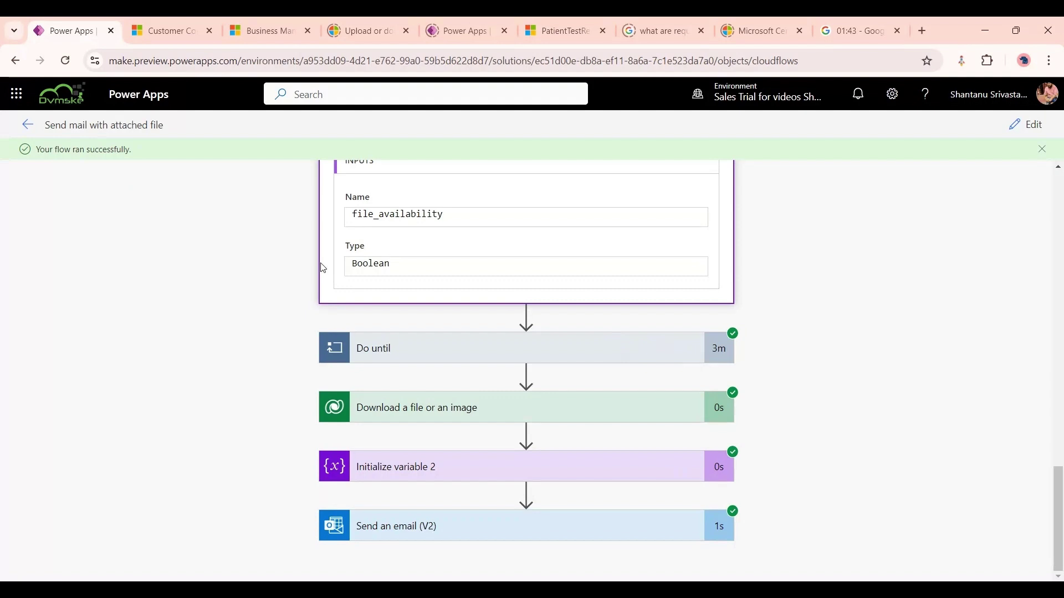
left_click(499, 357)
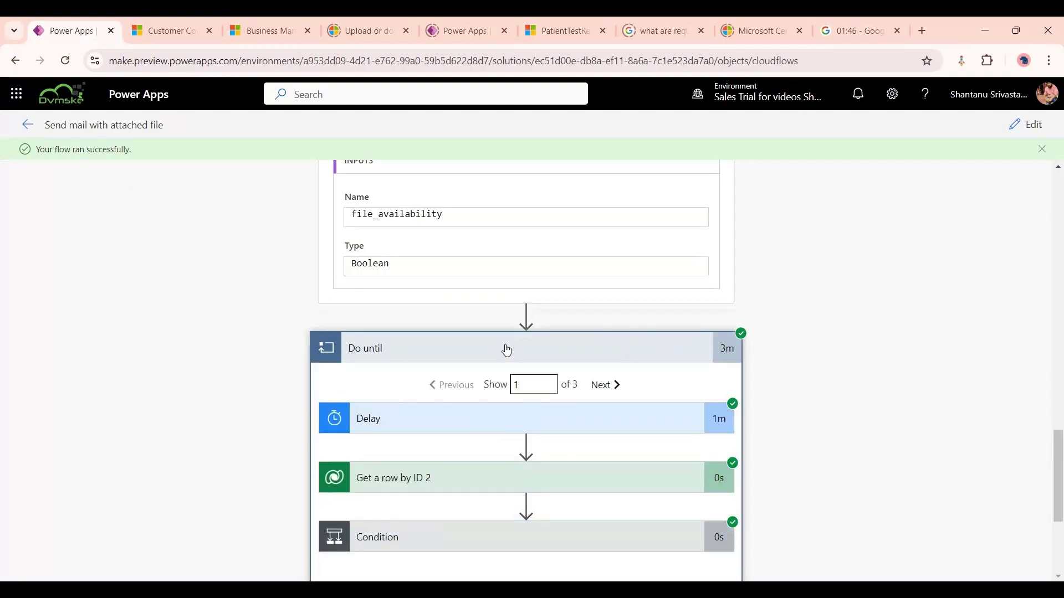
scroll(559, 349, "down", 1)
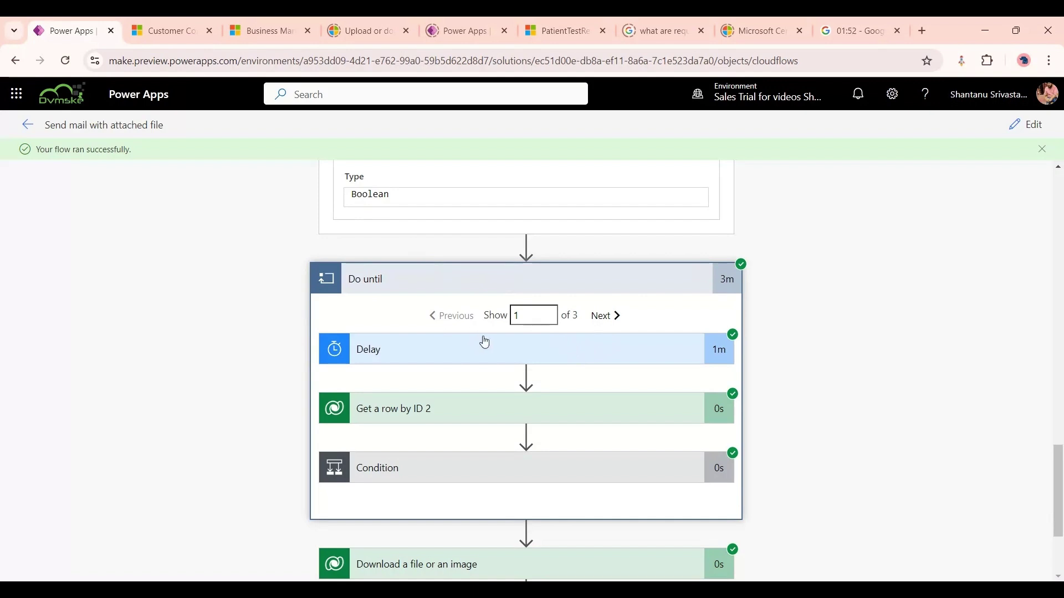
scroll(495, 311, "down", 2)
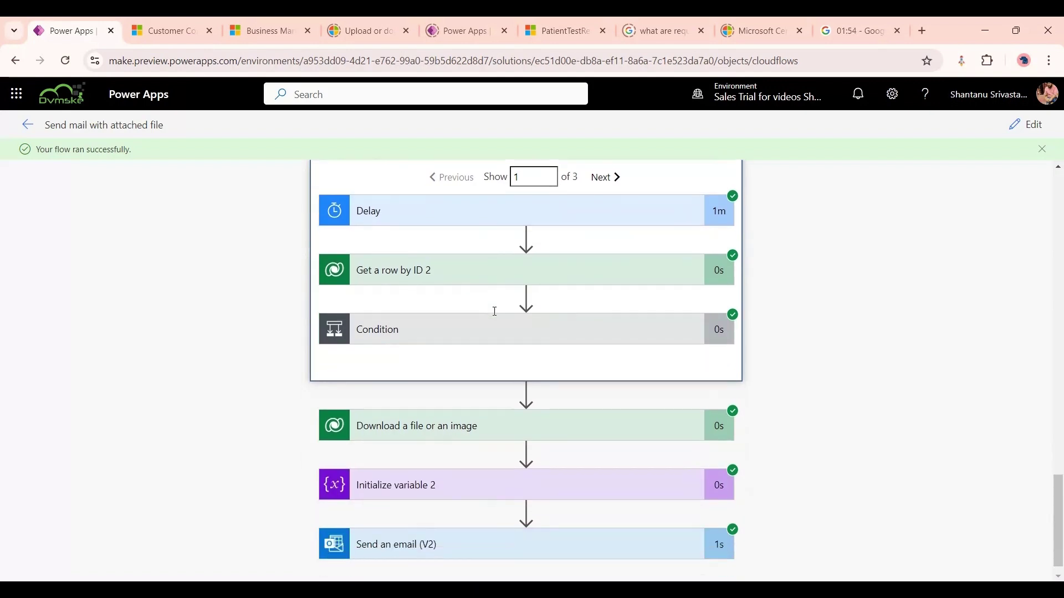
left_click(492, 315)
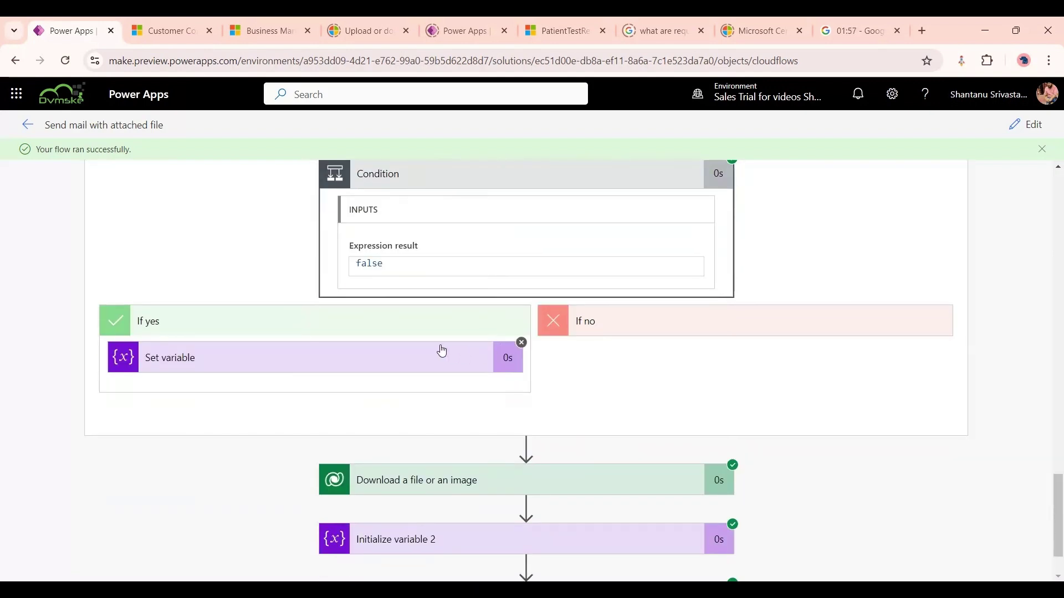
Go to the third Do until iteration and inspect the inputs and outputs of its Set variable action.
scroll(499, 321, "up", 5)
left_click(615, 367)
left_click(616, 368)
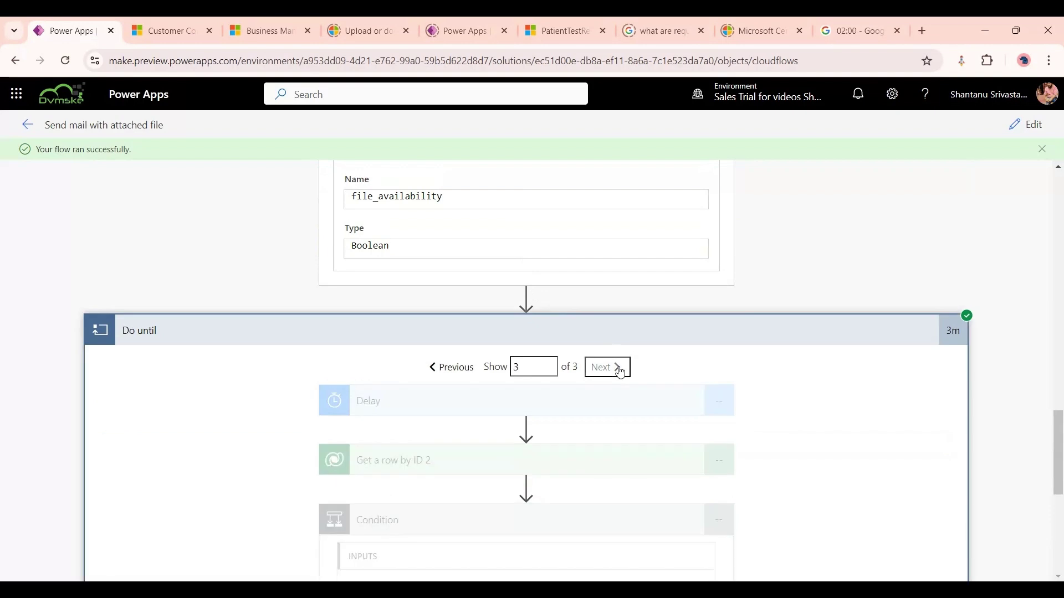
scroll(406, 340, "down", 5)
left_click(382, 357)
scroll(455, 345, "down", 3)
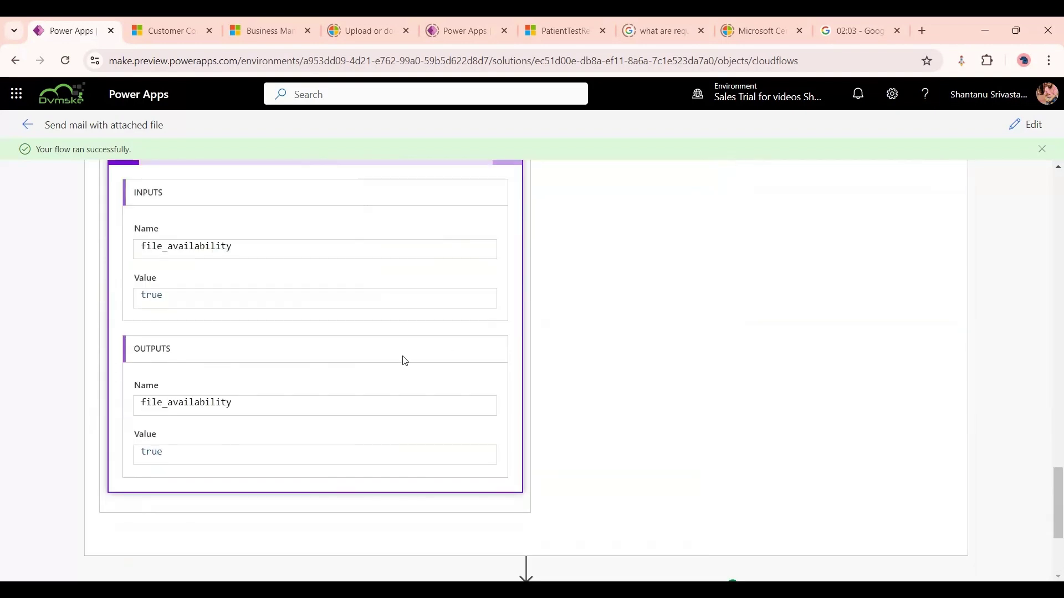
Examine the run details of Initialize variable 2 and Send an email (V2), including the file content and email body.
scroll(303, 413, "down", 3)
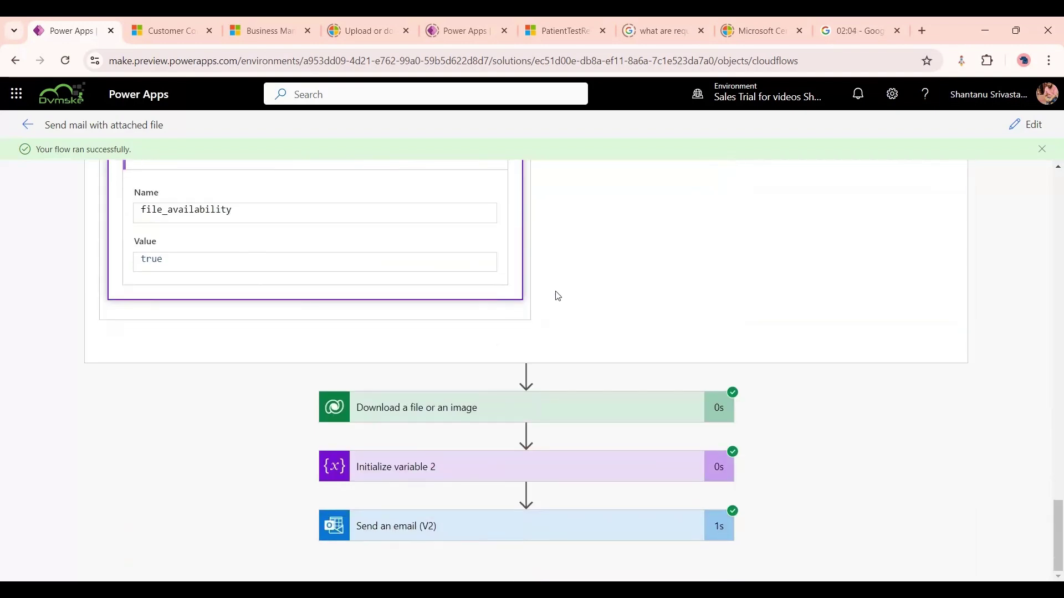
left_click(499, 463)
scroll(528, 352, "down", 4)
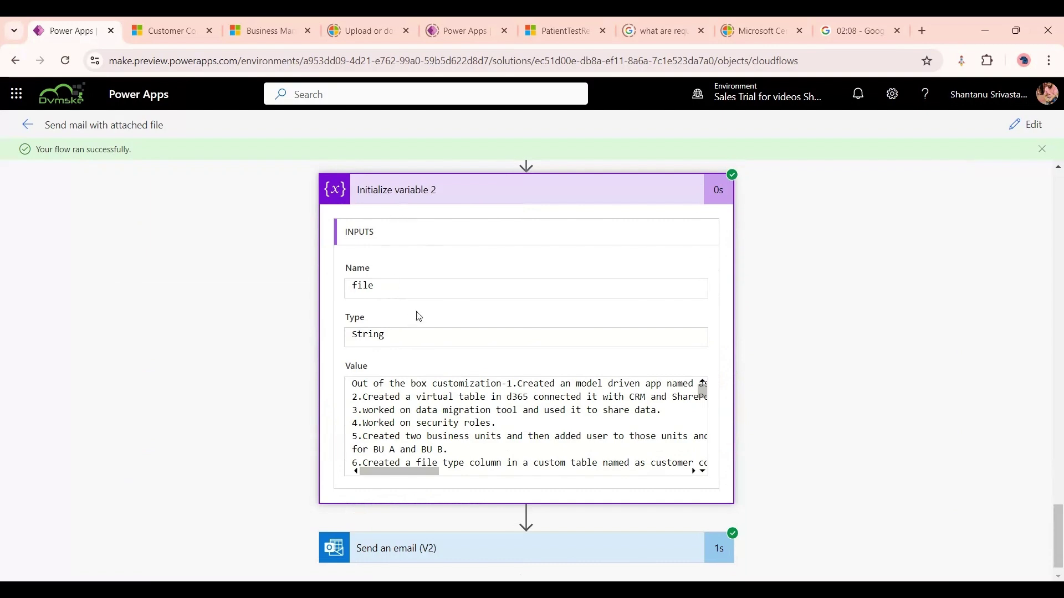
scroll(432, 421, "down", 2)
scroll(459, 515, "down", 1)
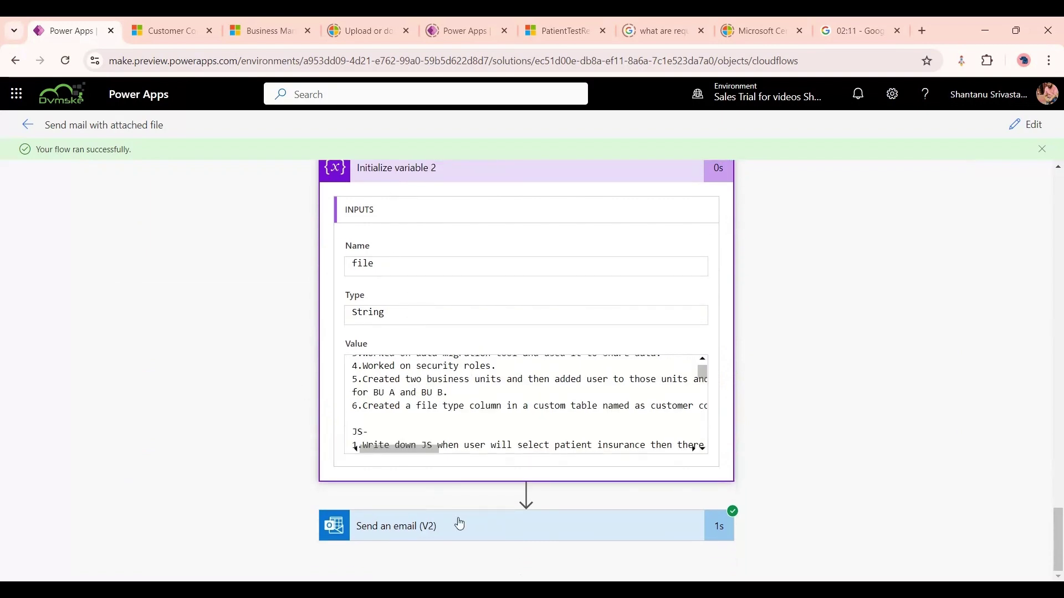
left_click(551, 526)
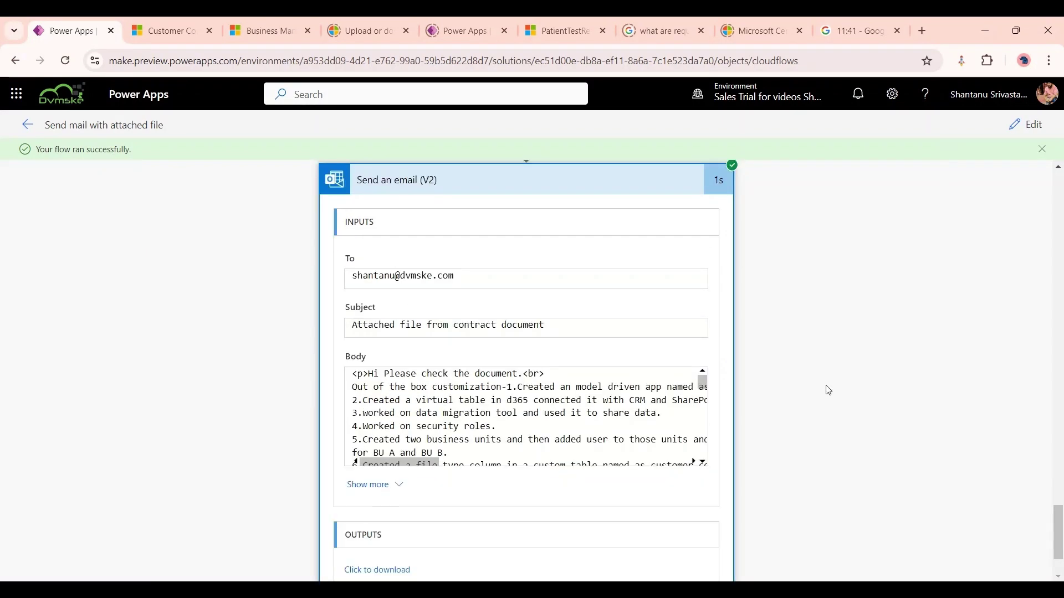
Open the flow for editing and review the trigger, Get a row by ID and Email Id settings.
left_click(1021, 133)
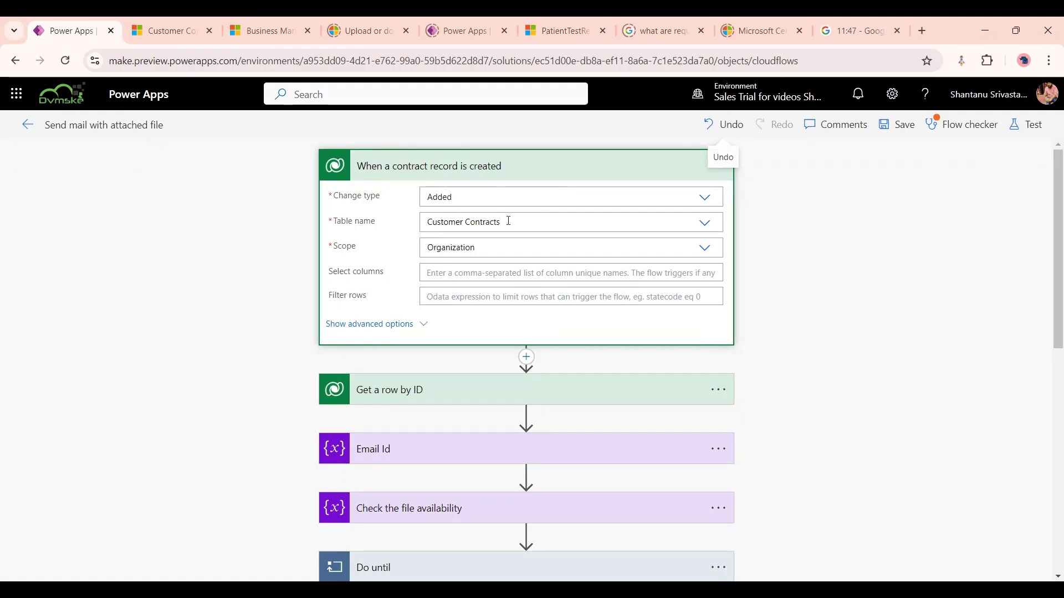
scroll(506, 221, "down", 4)
left_click(485, 185)
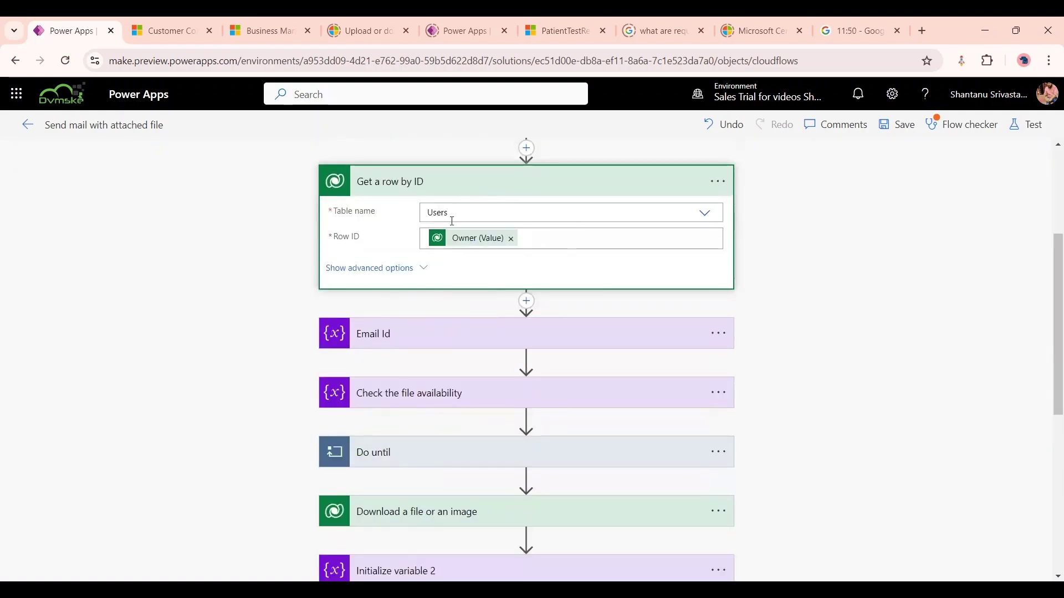
scroll(463, 276, "down", 1)
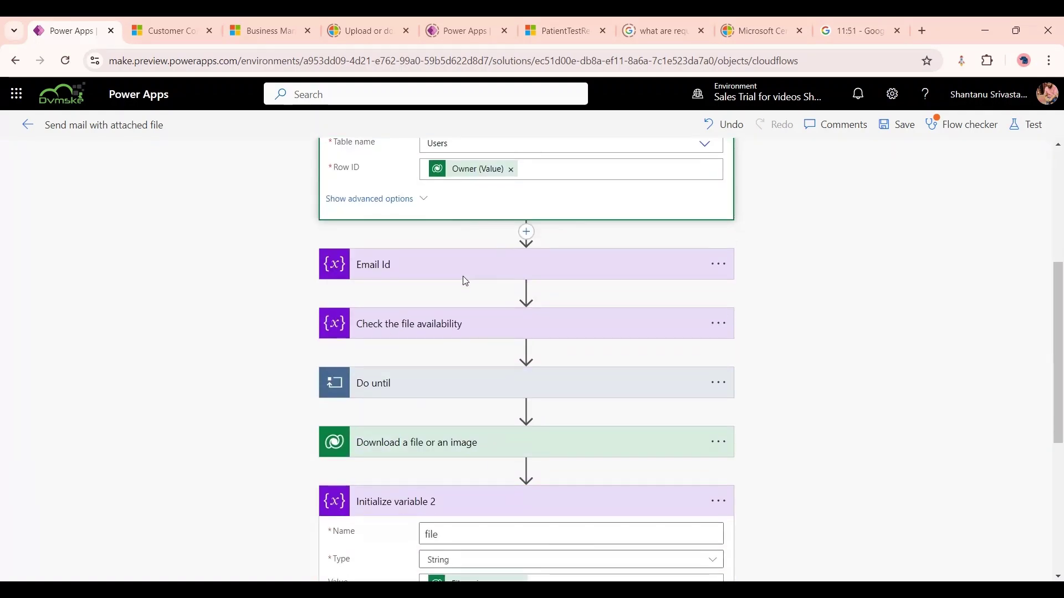
left_click(584, 271)
scroll(567, 214, "up", 2)
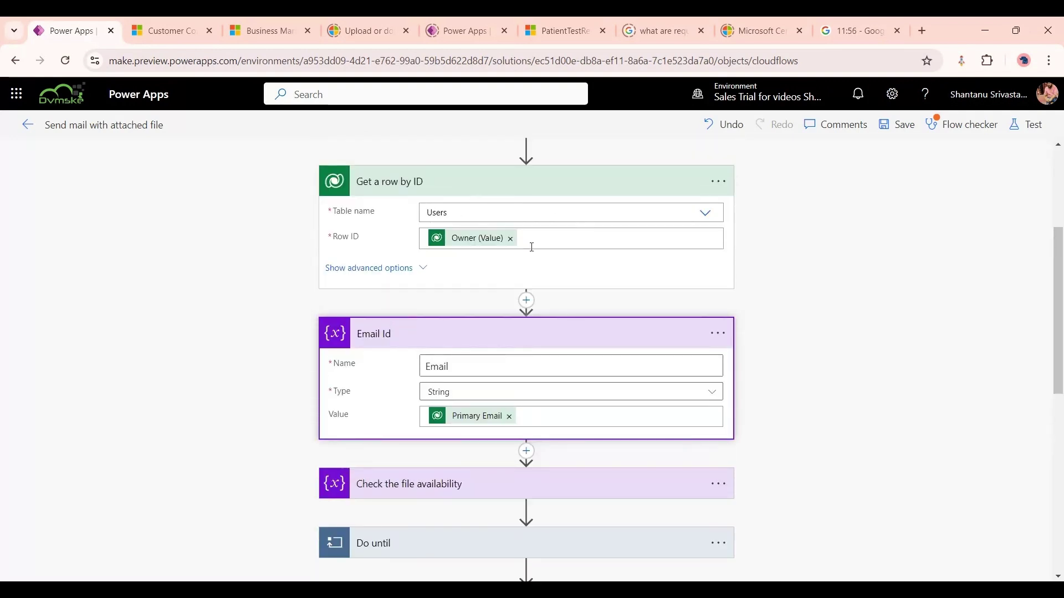
Review the Check the file availability variable and the Do until loop's exit condition.
scroll(479, 215, "down", 4)
left_click(475, 207)
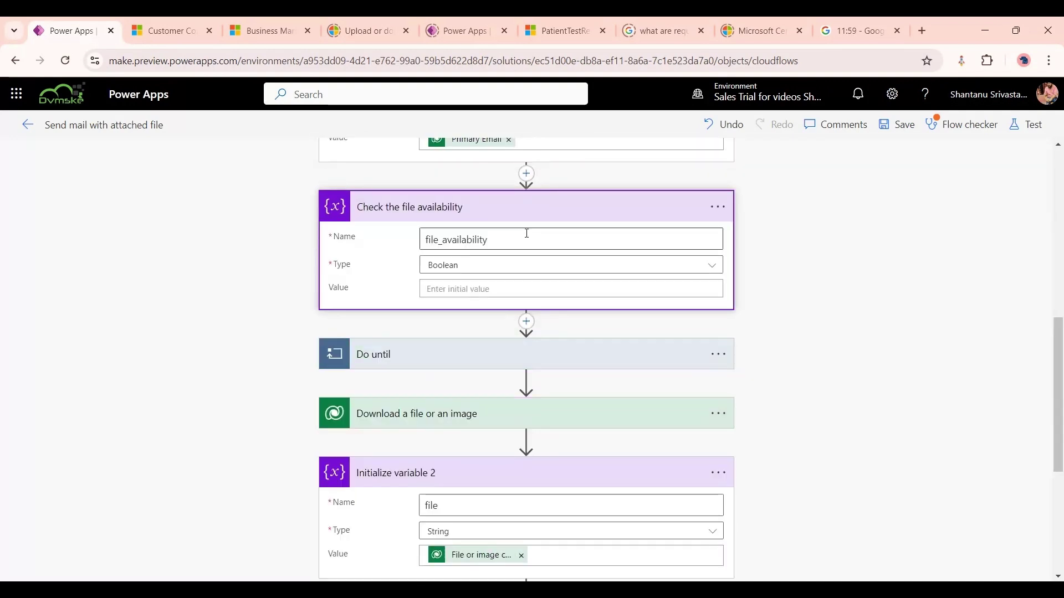
scroll(505, 261, "down", 1)
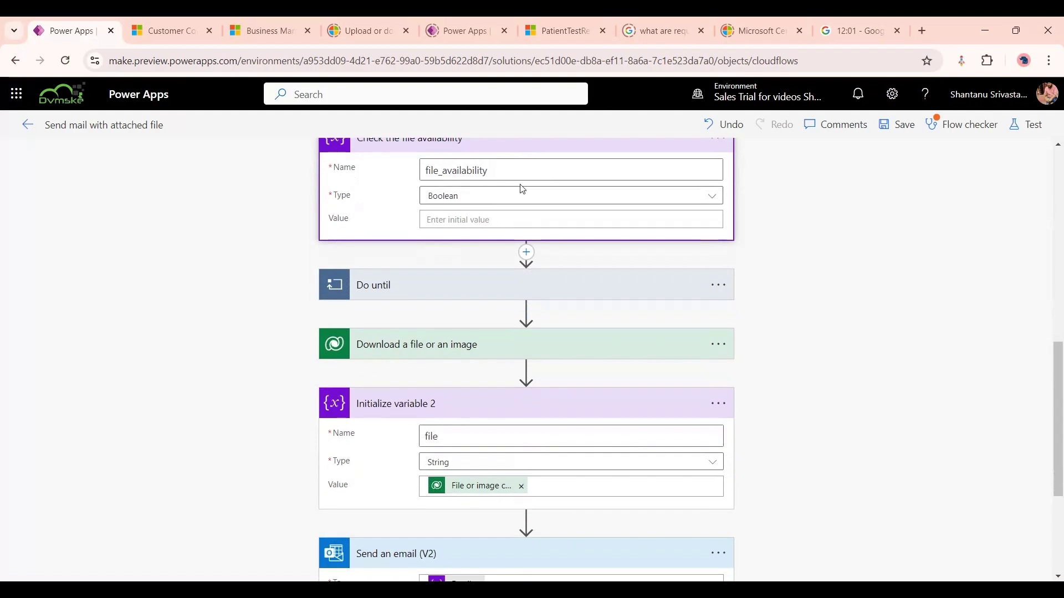
left_click(524, 272)
scroll(524, 249, "down", 2)
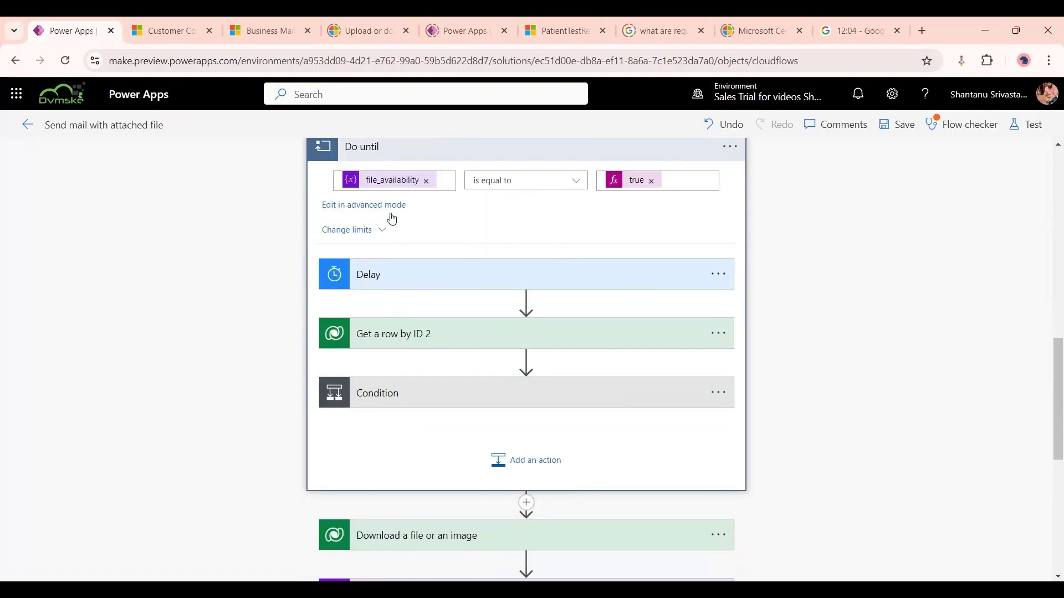
Inspect the loop's Delay and Get a row by ID 2 actions, and compare them with the contract creation trigger.
left_click(507, 272)
scroll(498, 257, "down", 1)
scroll(476, 250, "down", 2)
left_click(475, 197)
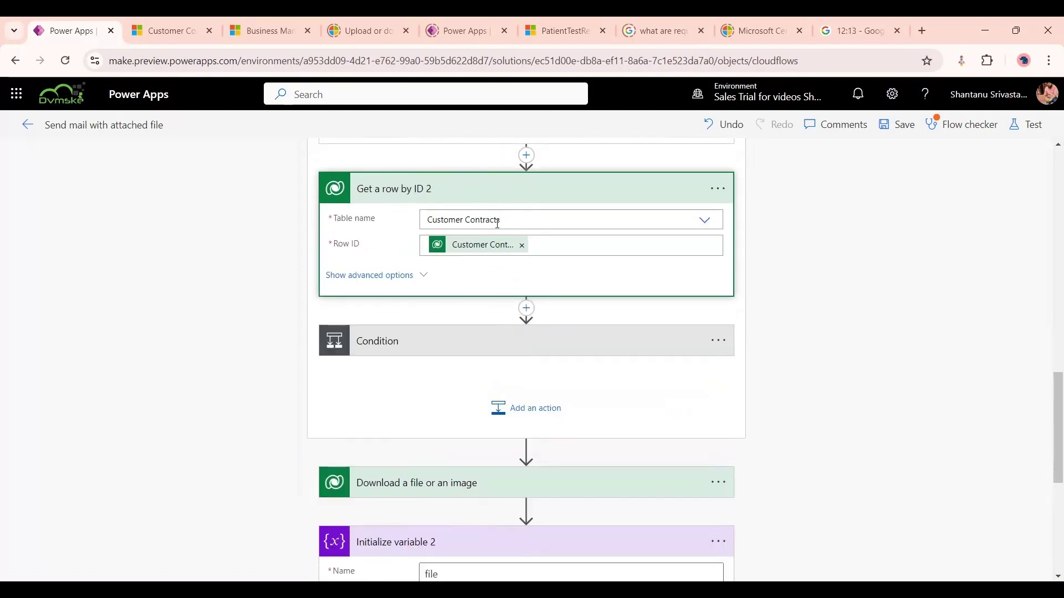
scroll(491, 188, "up", 13)
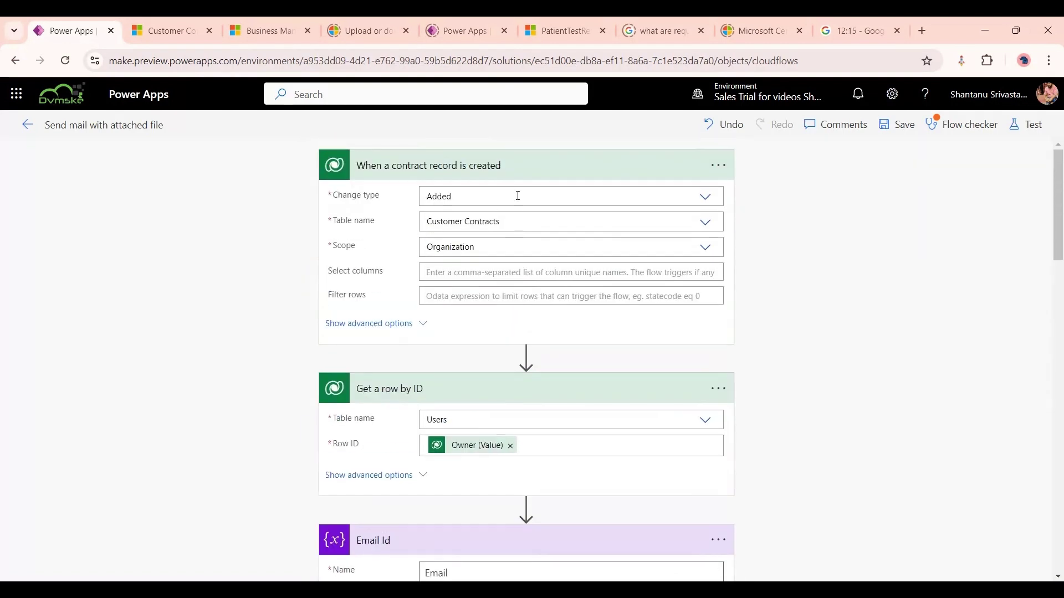
Review the loop's Condition on the Contract Document and the Set variable action in its If yes branch.
scroll(516, 197, "down", 6)
scroll(518, 196, "down", 5)
left_click(482, 209)
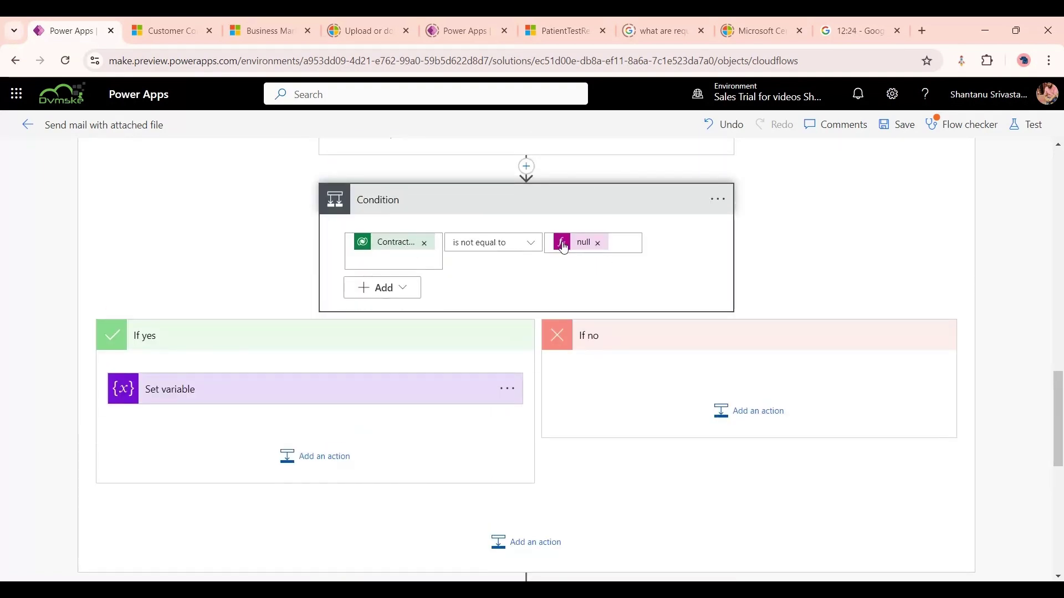
scroll(333, 310, "down", 1)
left_click(315, 318)
scroll(403, 301, "down", 2)
scroll(403, 301, "down", 5)
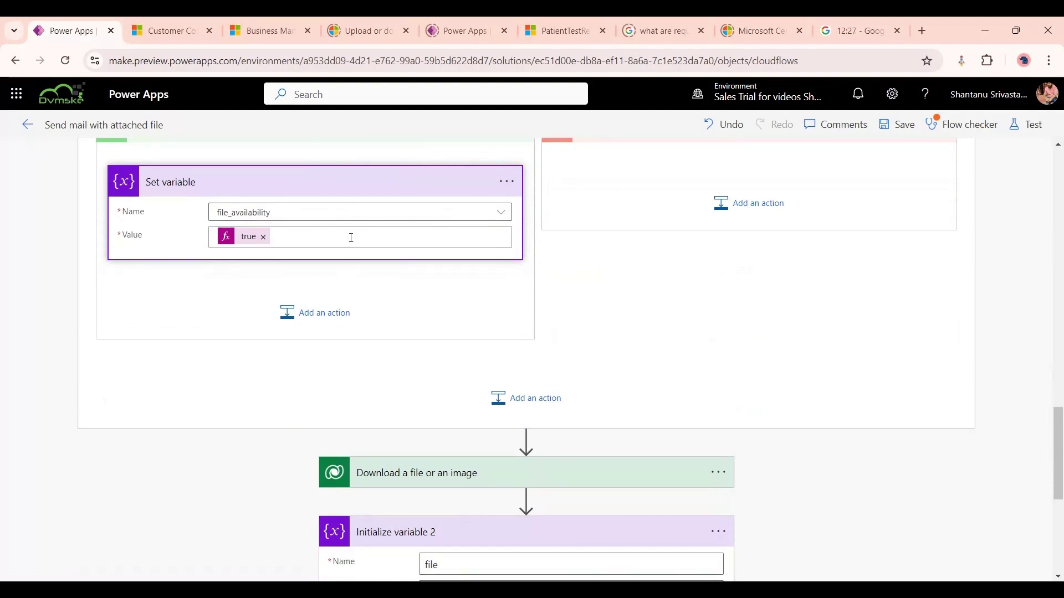
Review the settings of Download a file or an image, Initialize variable 2 and Send an email (V2).
left_click(481, 198)
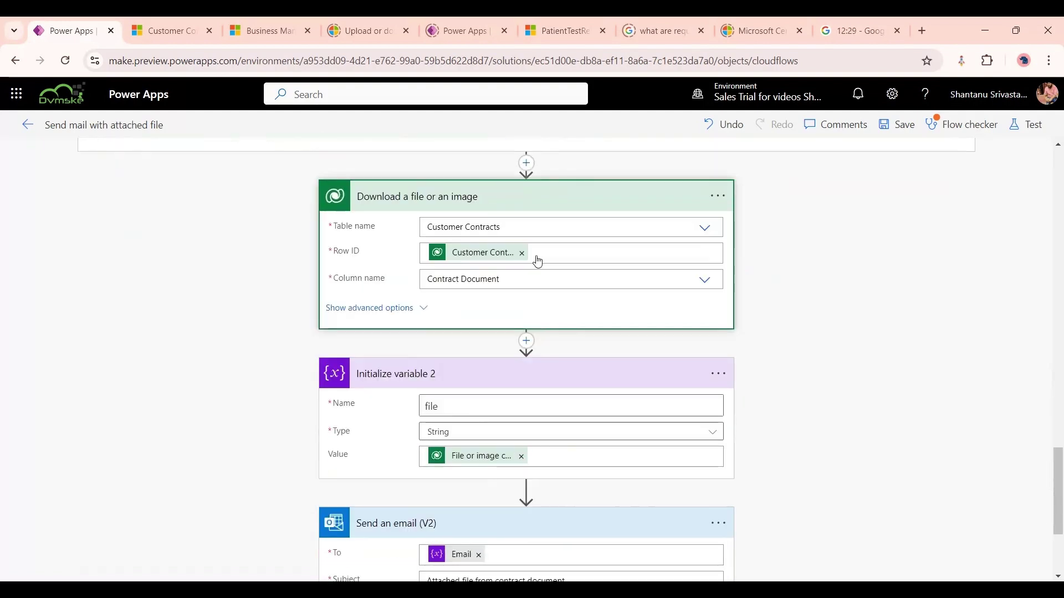
scroll(518, 243, "down", 2)
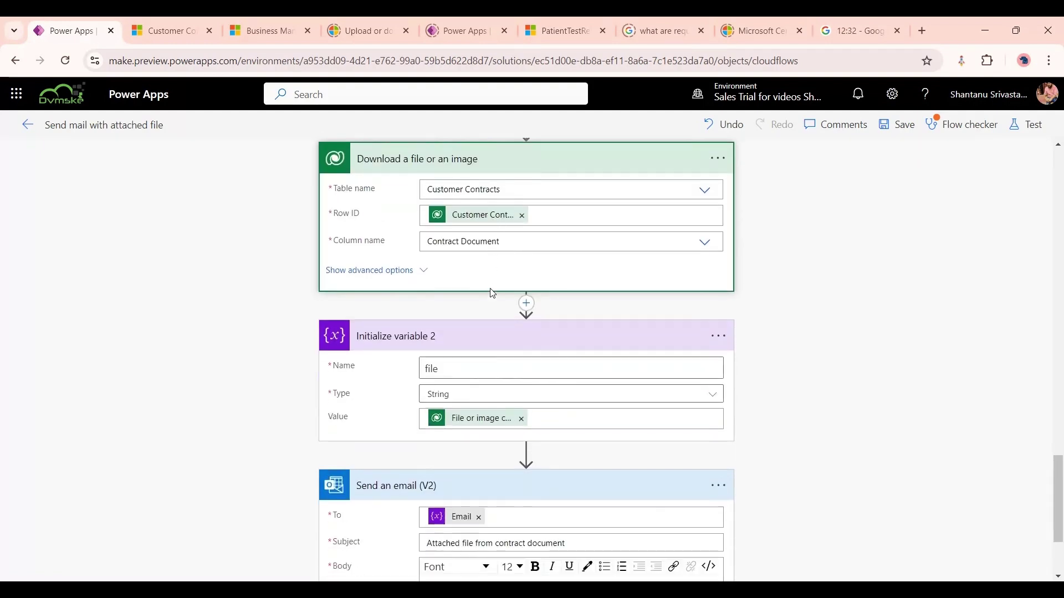
scroll(491, 292, "down", 3)
scroll(468, 269, "up", 1)
scroll(482, 314, "down", 1)
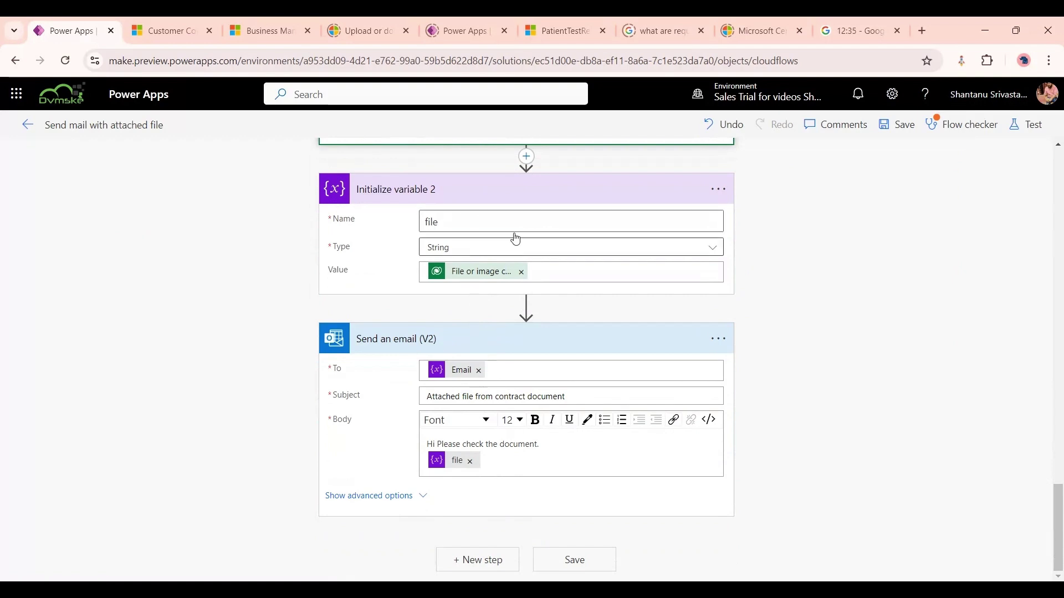